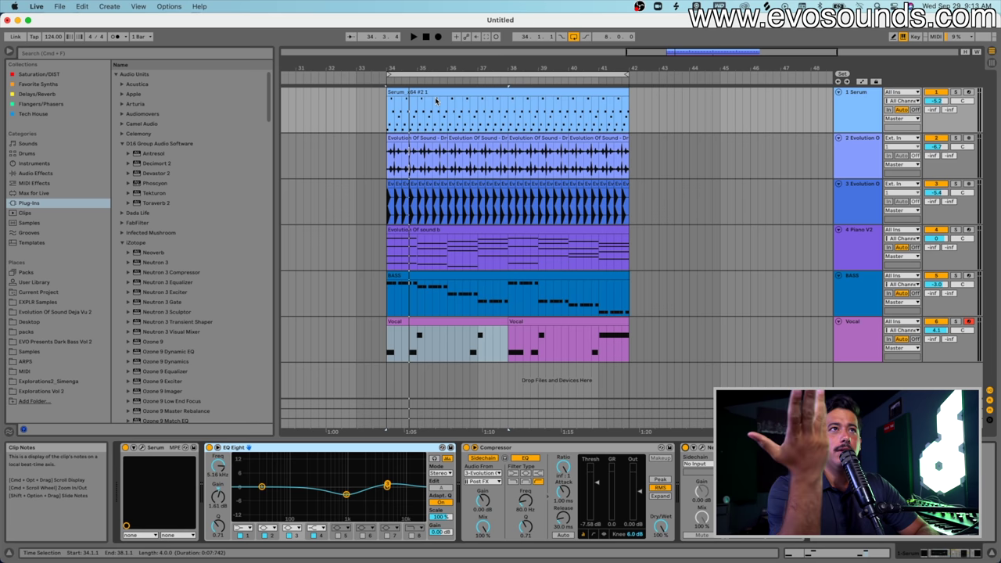
Zoom the arrangement onto the Serum arp clip, select bars 34–42, and open the Serum window
click(451, 99)
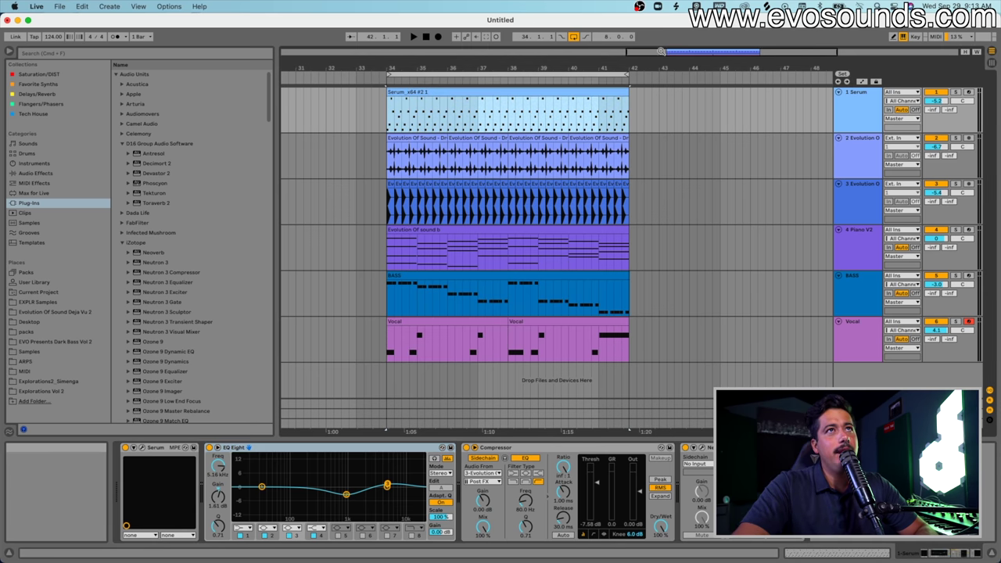
key(z)
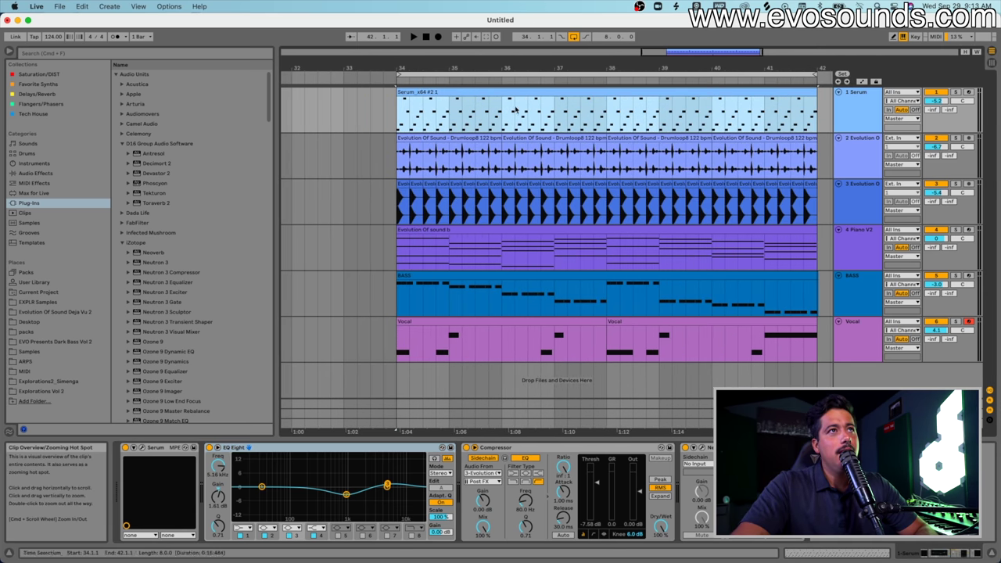
click(443, 108)
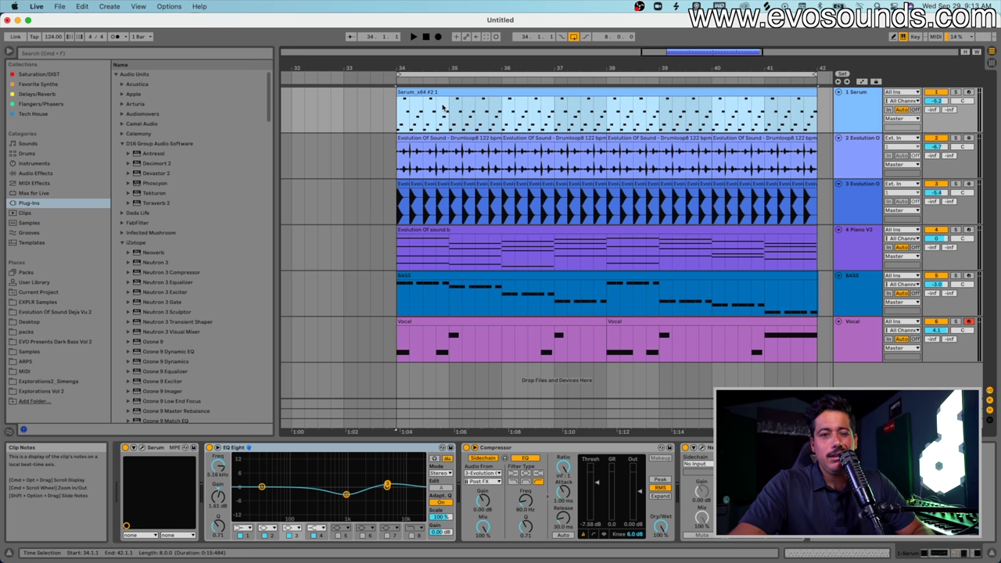
click(141, 447)
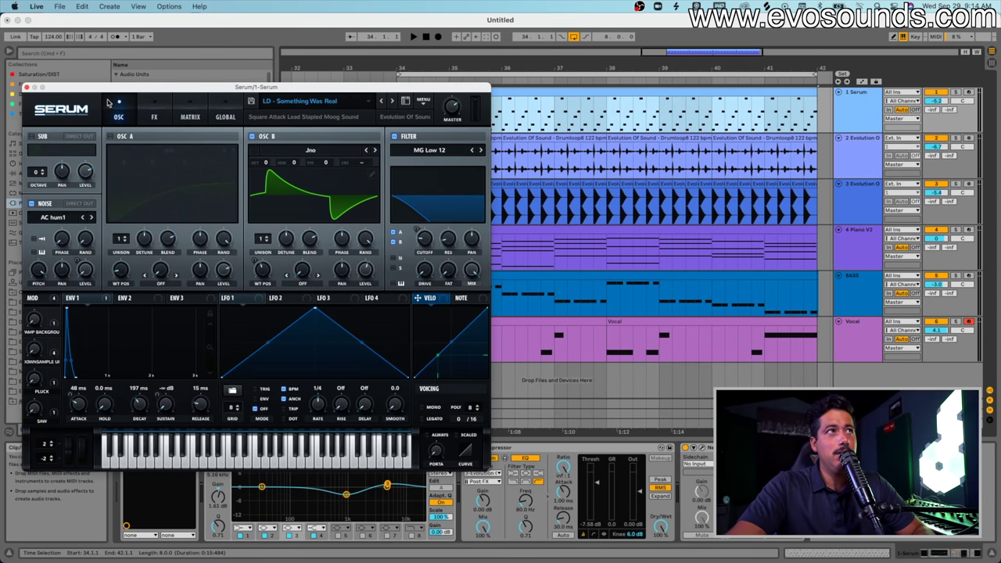
click(26, 87)
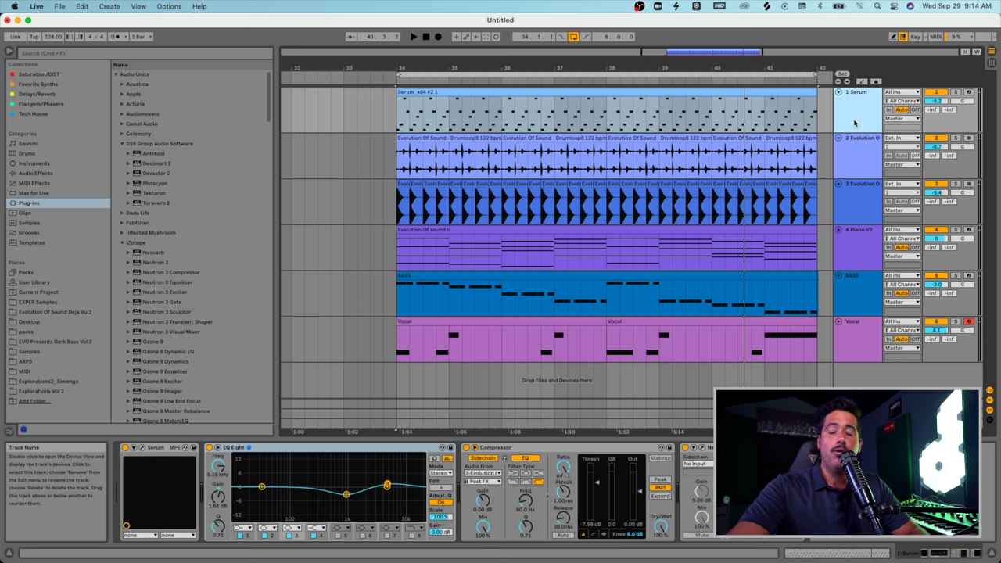
Reopen the Serum window and move it lower and to the right
click(133, 447)
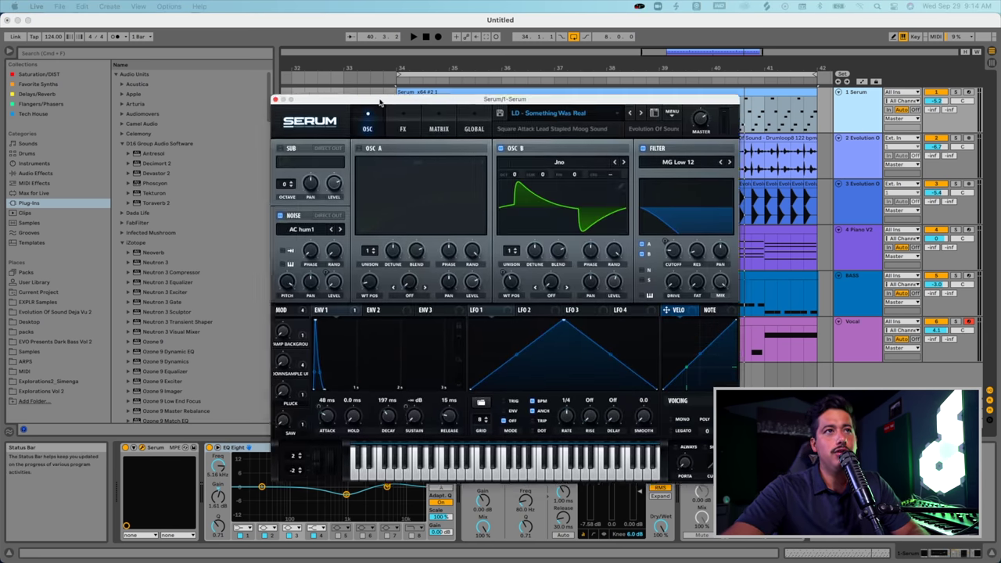
drag(154, 33, 147, 52)
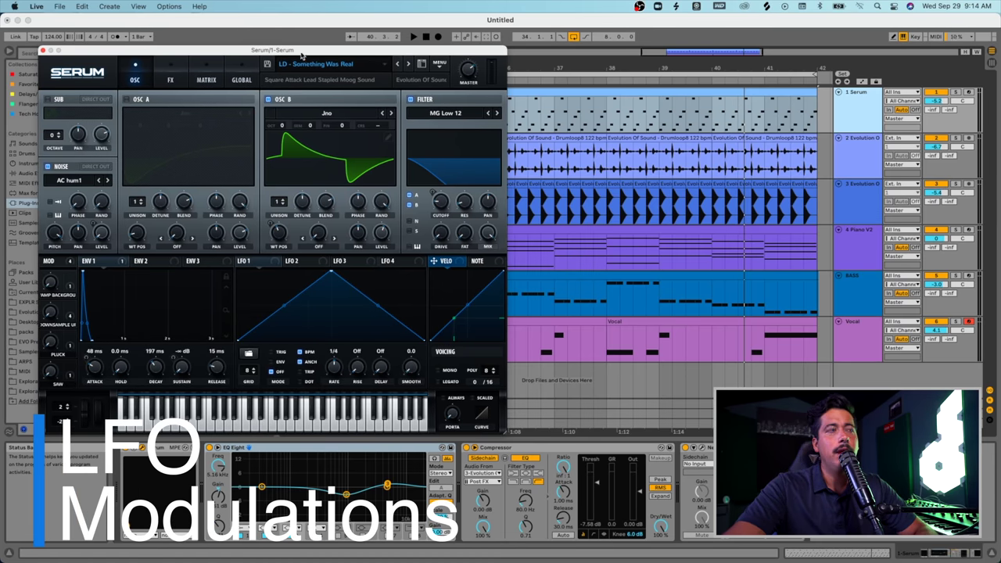
drag(300, 54, 428, 66)
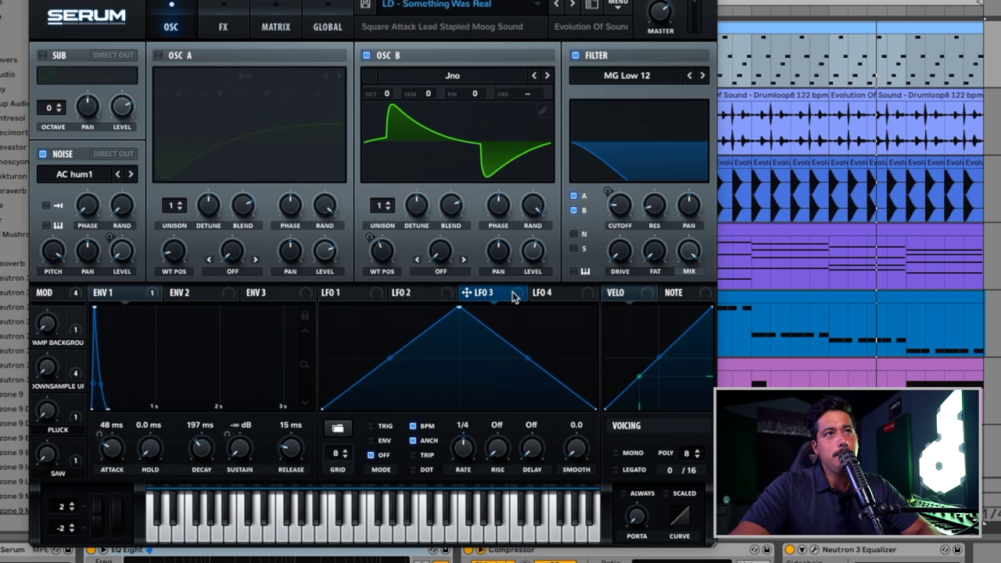
Show LFO 2's settings and try its Trig and Env modes
click(429, 293)
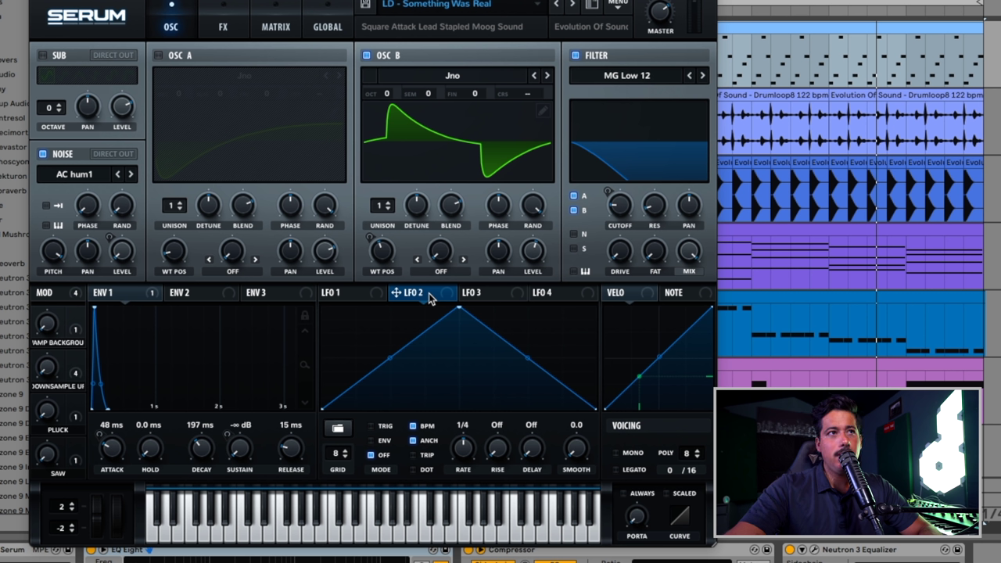
click(385, 441)
click(386, 427)
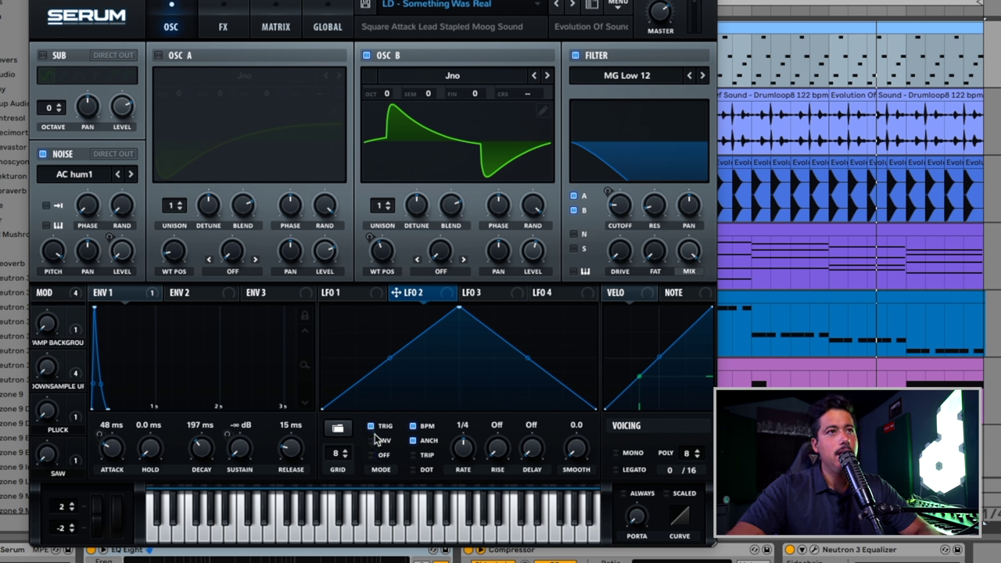
click(380, 440)
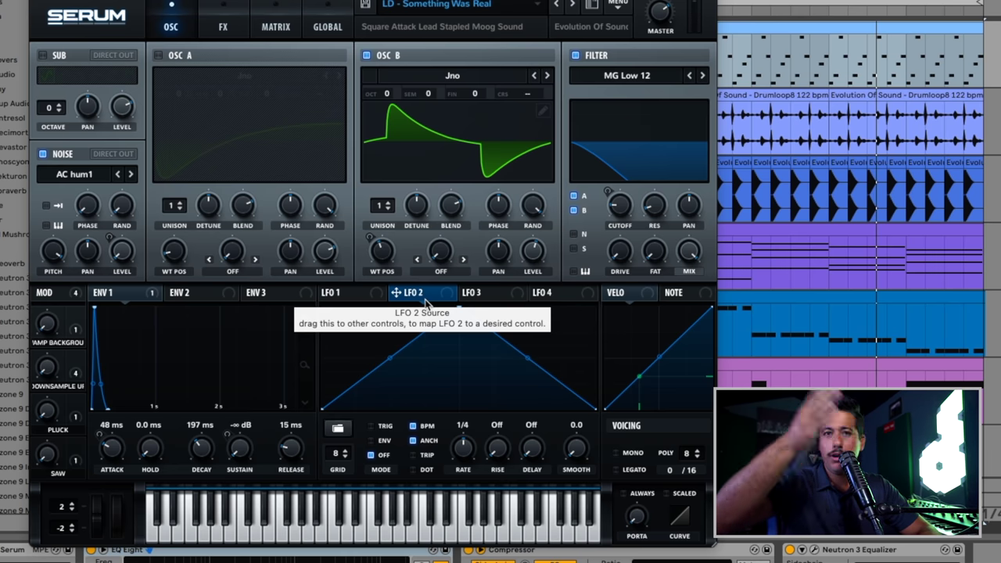
Set LFO 2 to a one-bar rate, route it to OSC B pan, and leave it free-running
drag(466, 447, 463, 461)
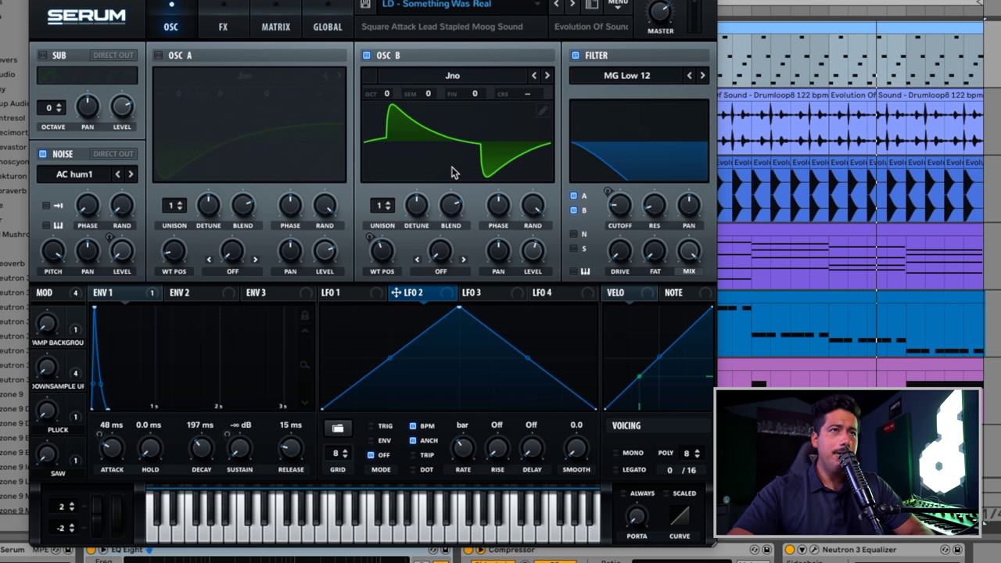
drag(433, 299, 497, 250)
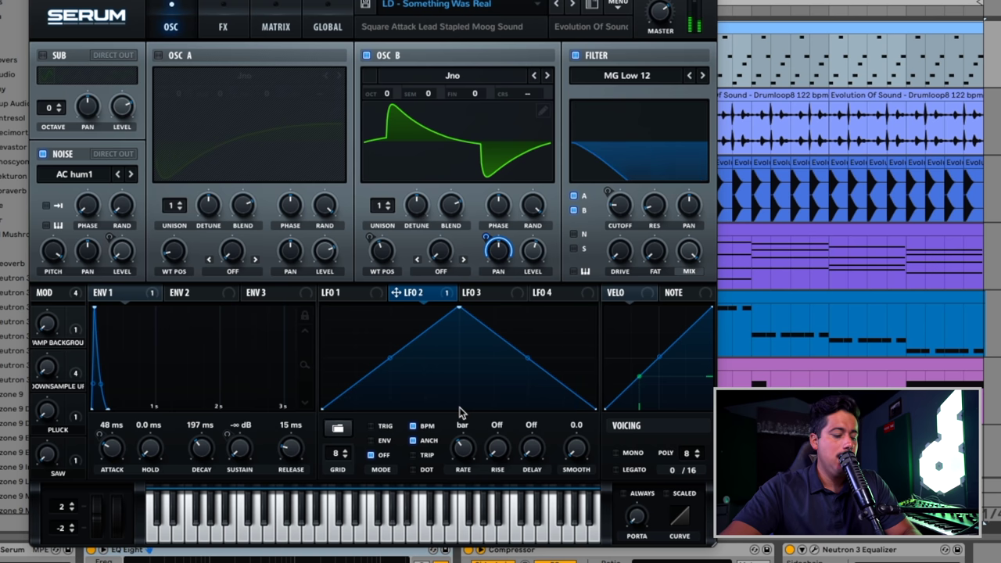
mouse_move(401, 429)
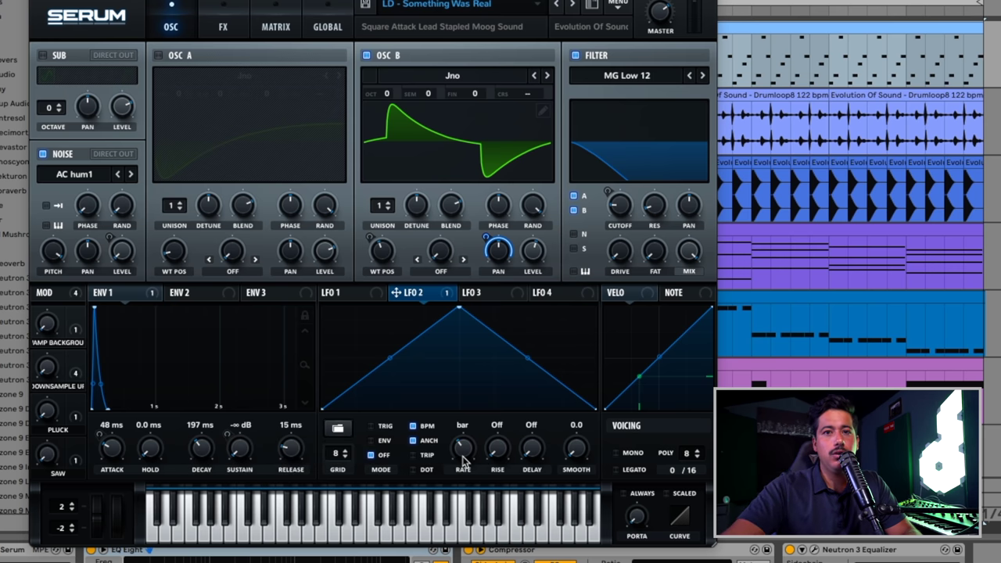
click(371, 428)
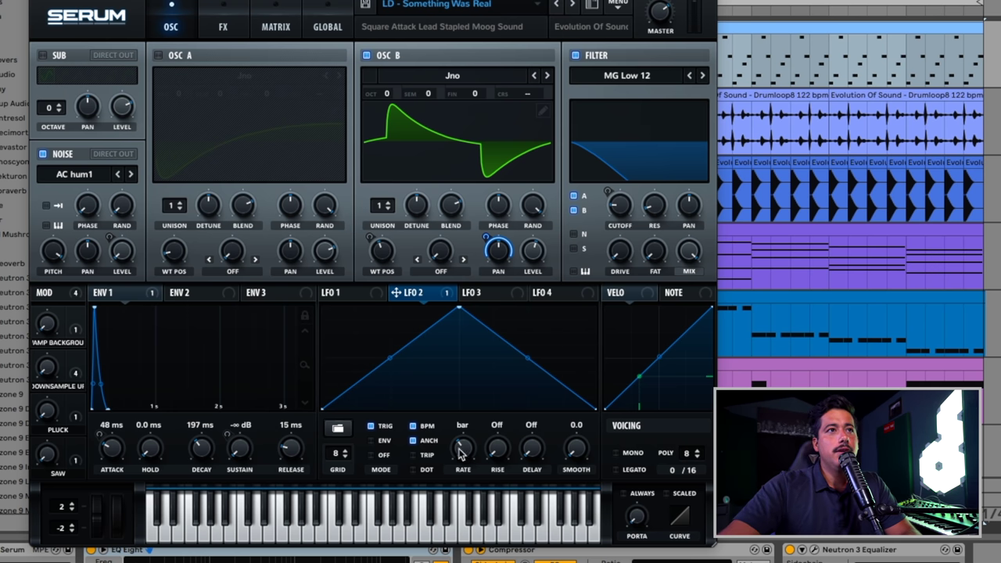
click(384, 455)
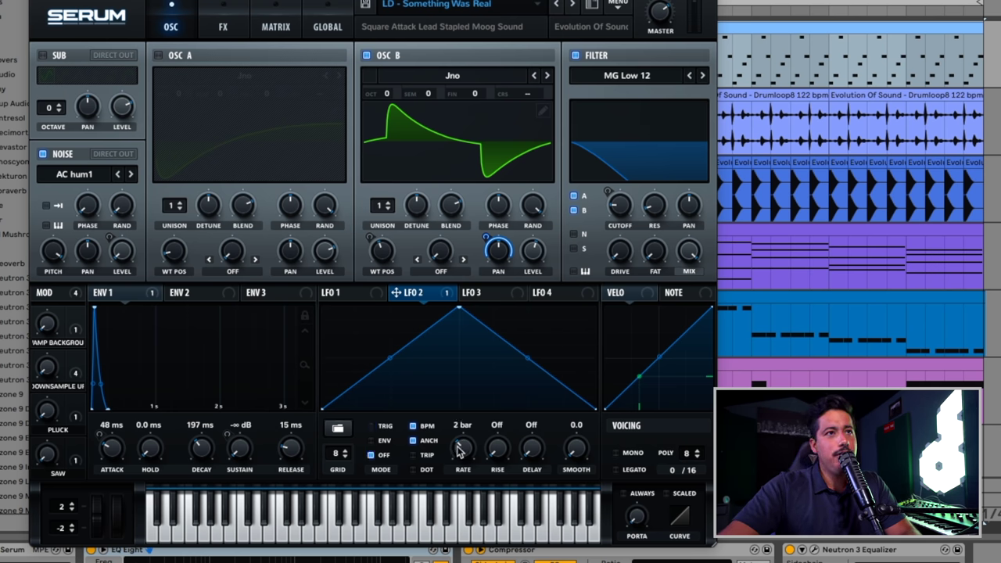
Move the Serum window aside to check the arrangement, then bring it fully back into view
drag(657, 4, 406, 23)
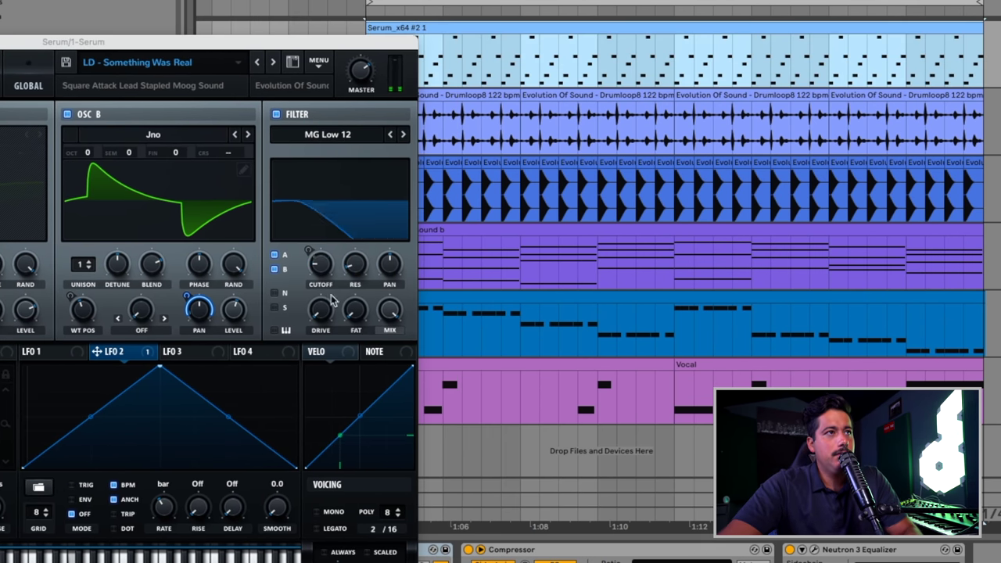
drag(211, 42, 202, 20)
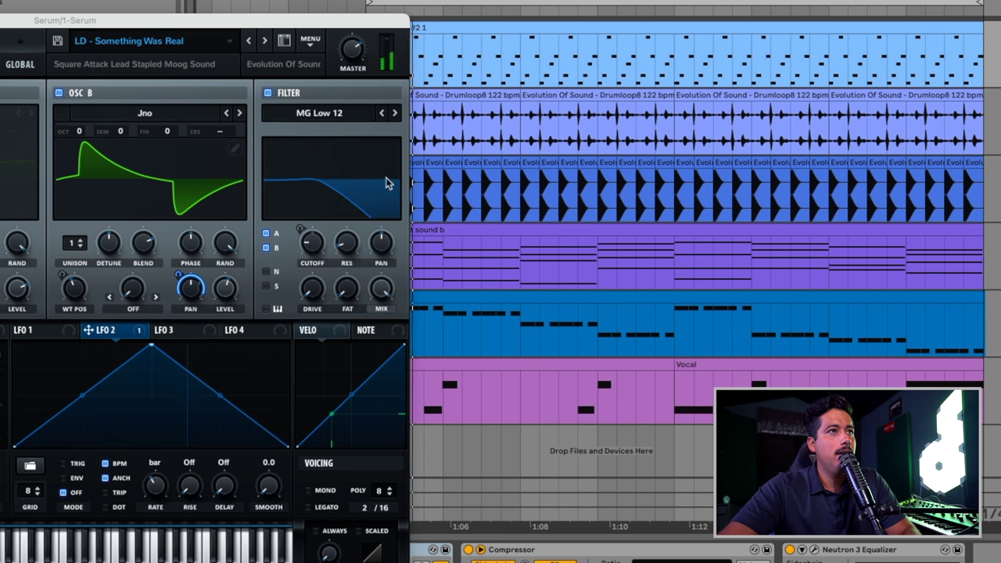
drag(361, 24, 734, 45)
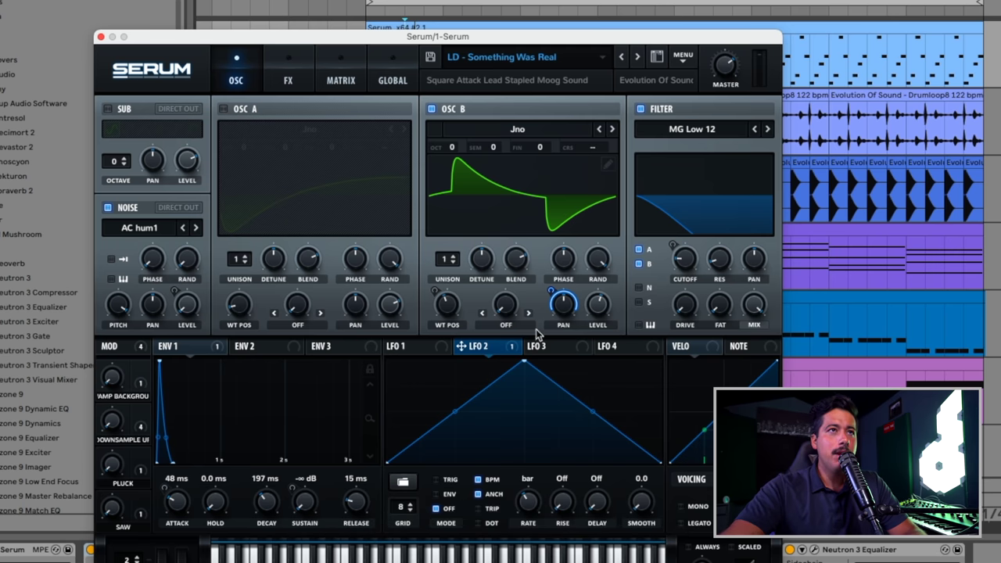
Remove LFO 2 from OSC B pan and route it to OSC B's Bend + warp amount
right_click(553, 307)
click(602, 357)
click(507, 325)
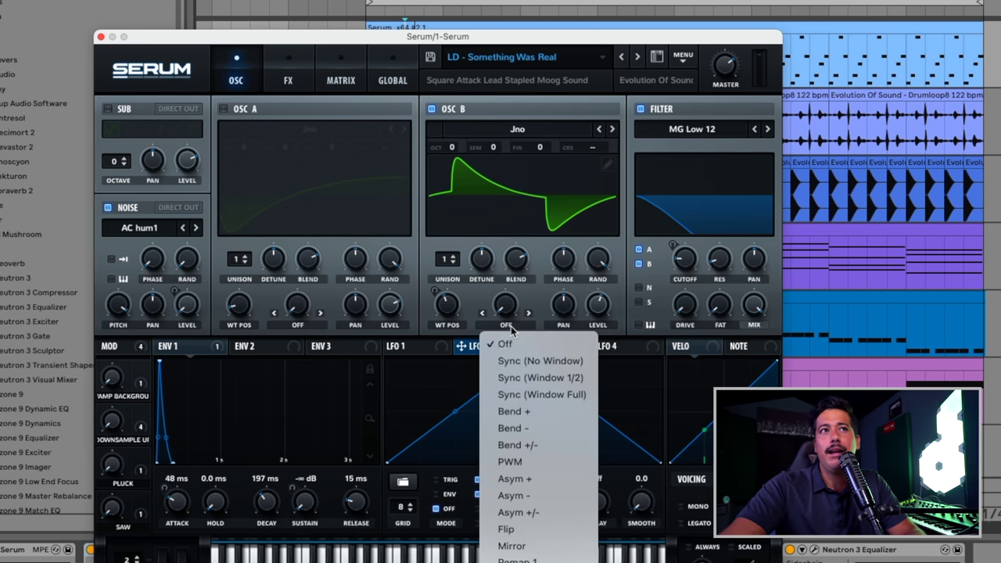
click(513, 411)
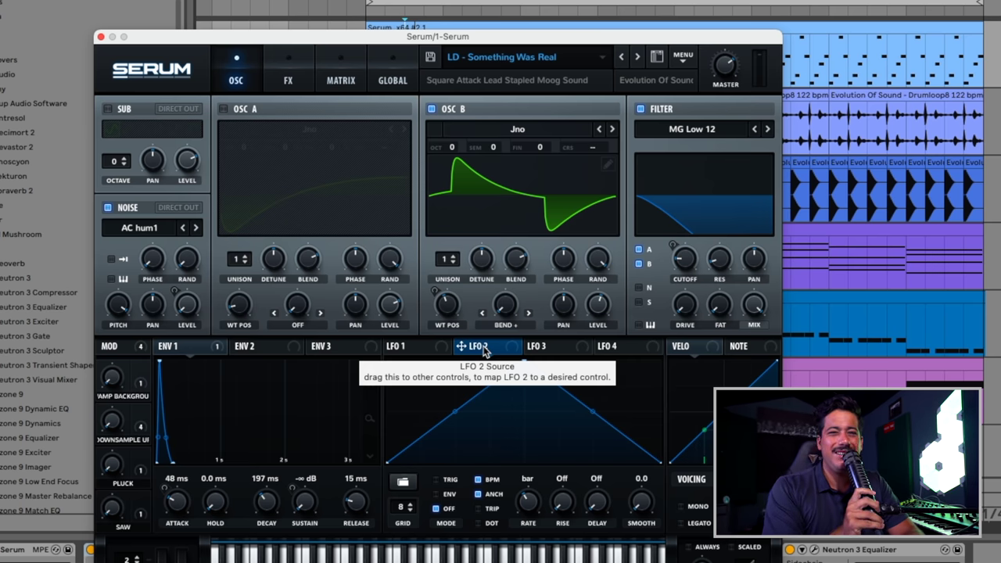
drag(482, 349, 503, 305)
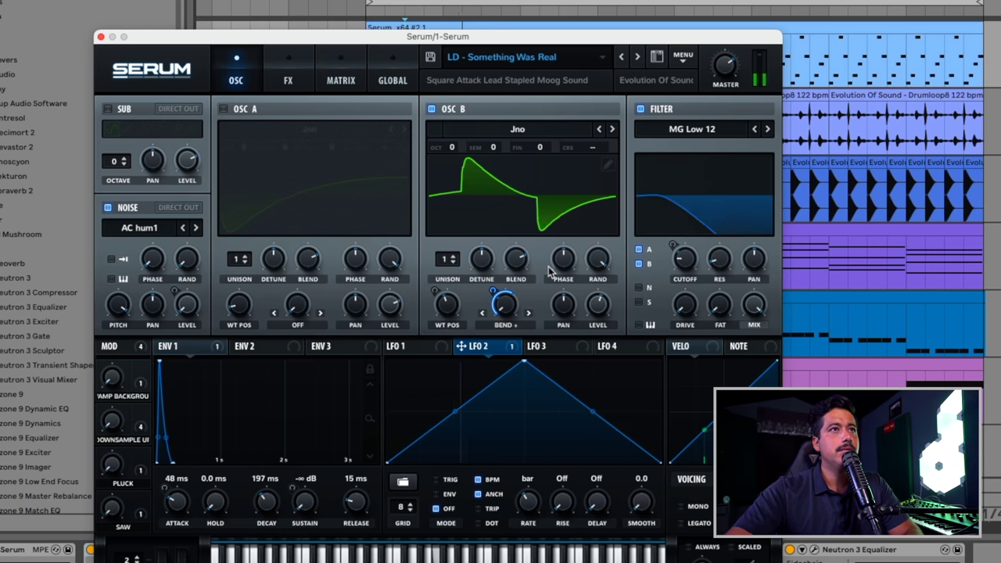
Refocus the Serum window and turn OSC B's warp mode back off
click(403, 28)
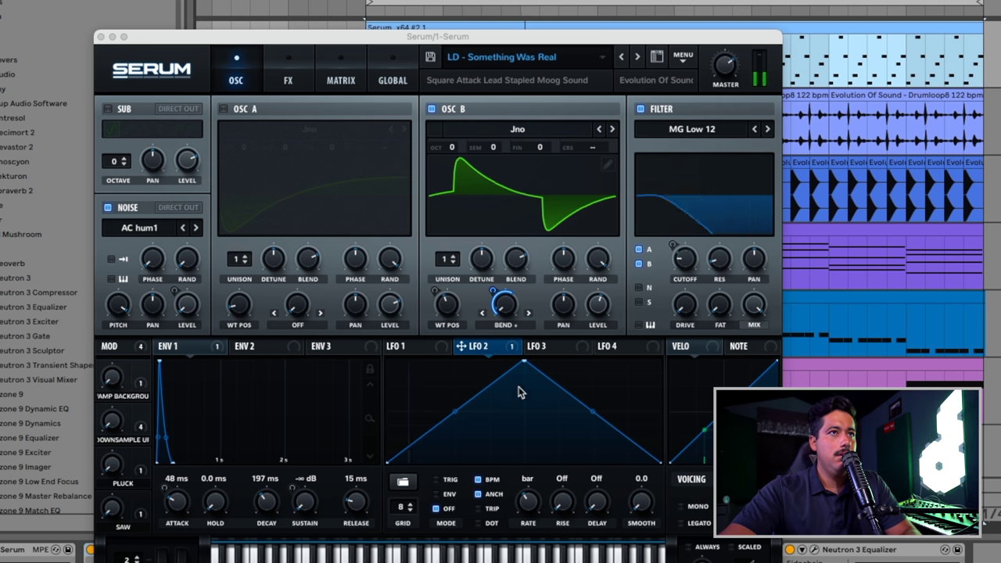
click(498, 305)
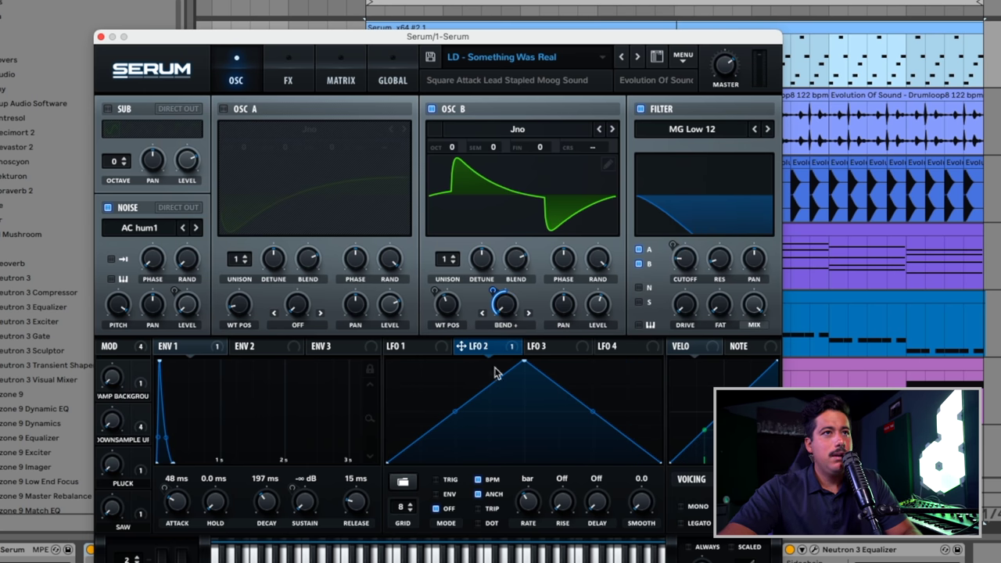
click(509, 327)
click(512, 344)
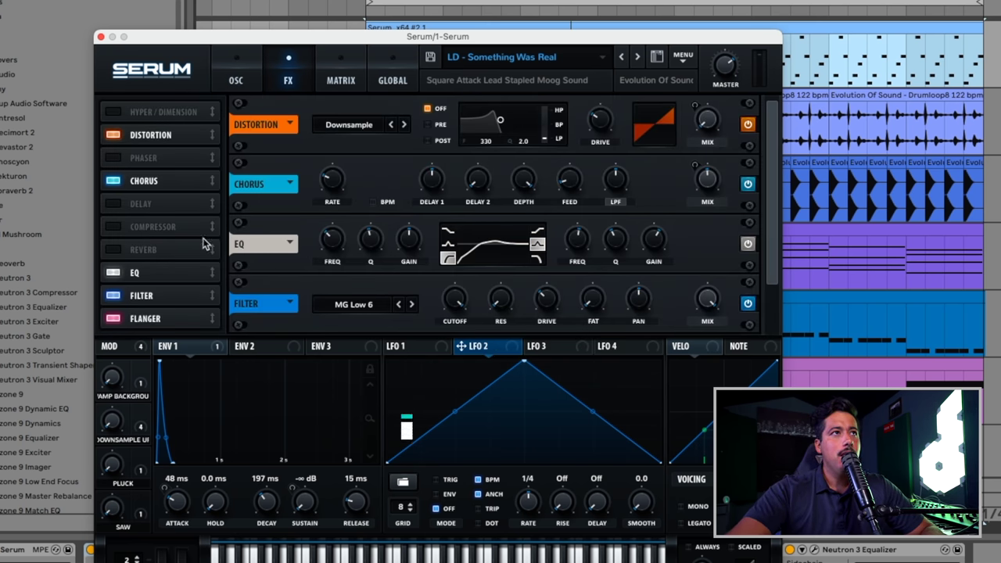
Turn on Serum's Delay effect, return to the oscillator page, and push the mod wheel to 87%
click(127, 203)
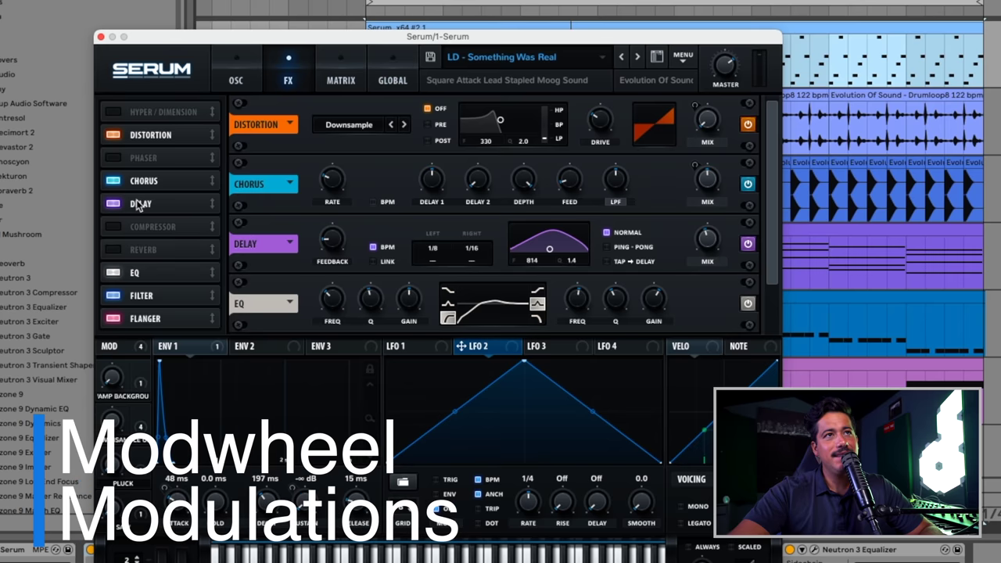
click(233, 80)
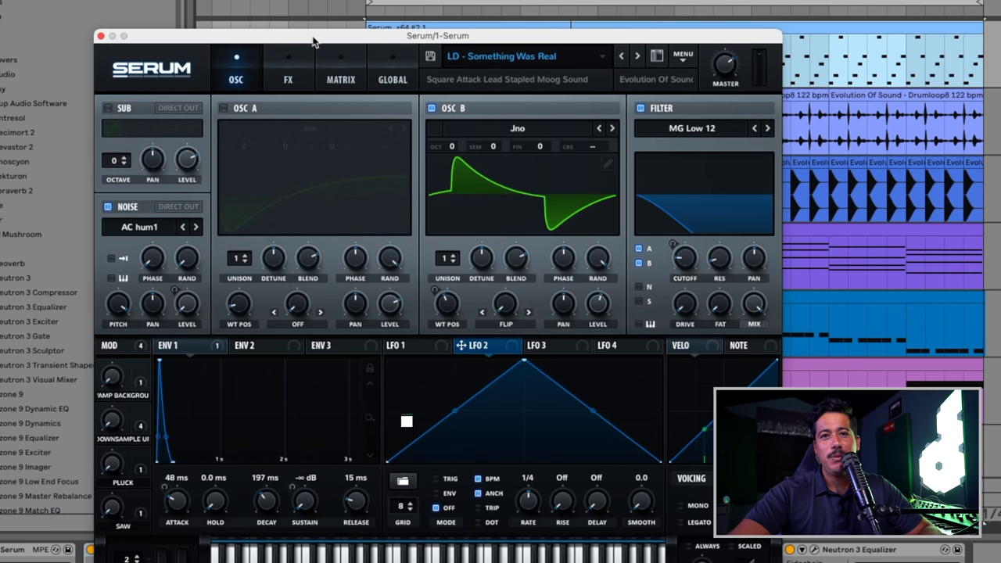
drag(312, 37, 318, 13)
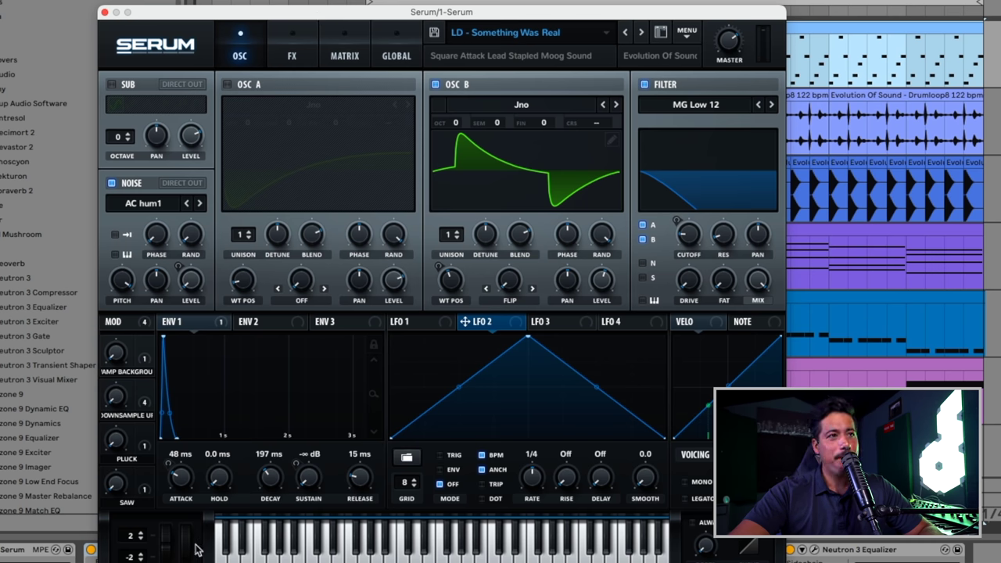
drag(196, 550, 193, 425)
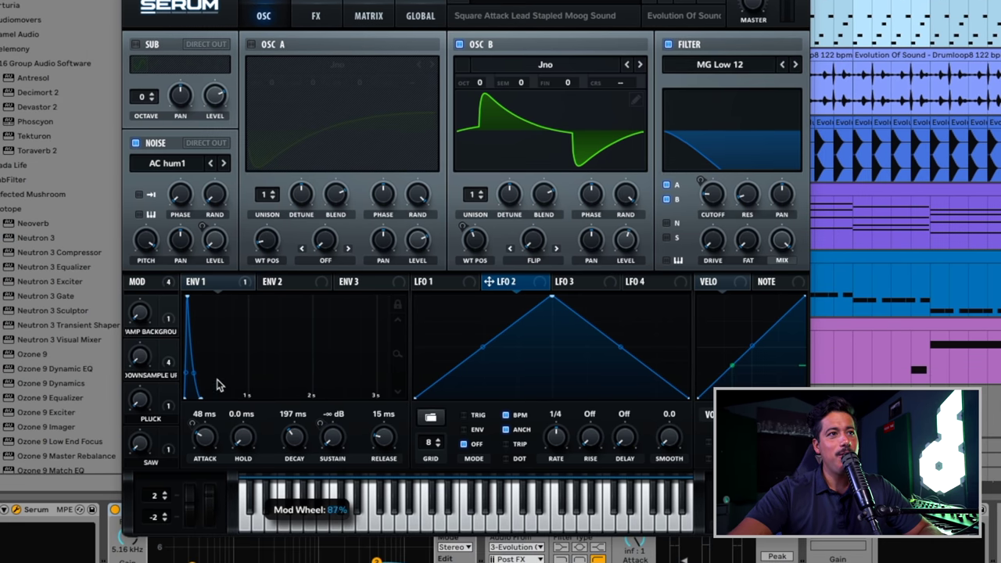
click(210, 512)
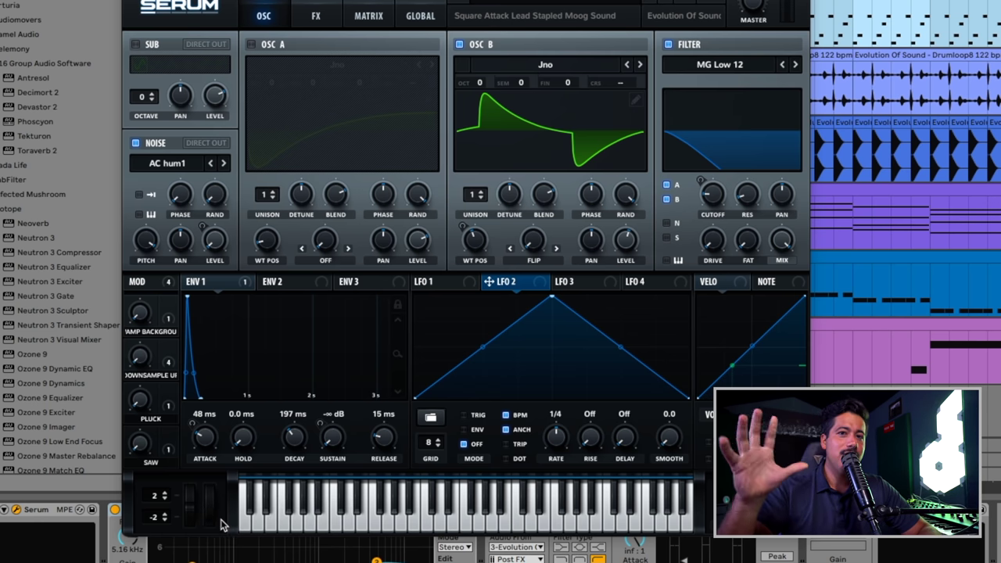
Remove all mod wheel destinations, route it to the filter cutoff, and raise it to 29%
right_click(144, 284)
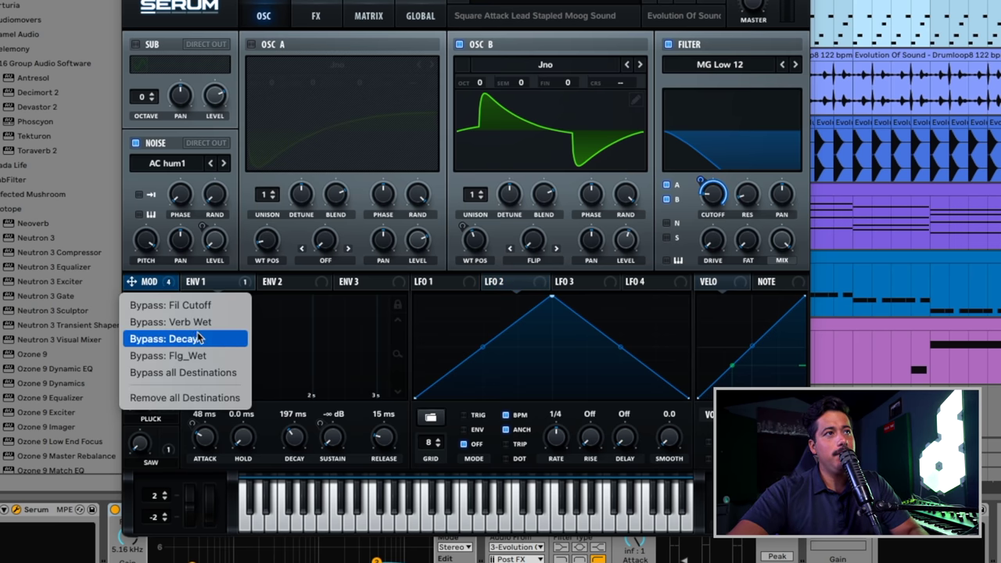
click(273, 22)
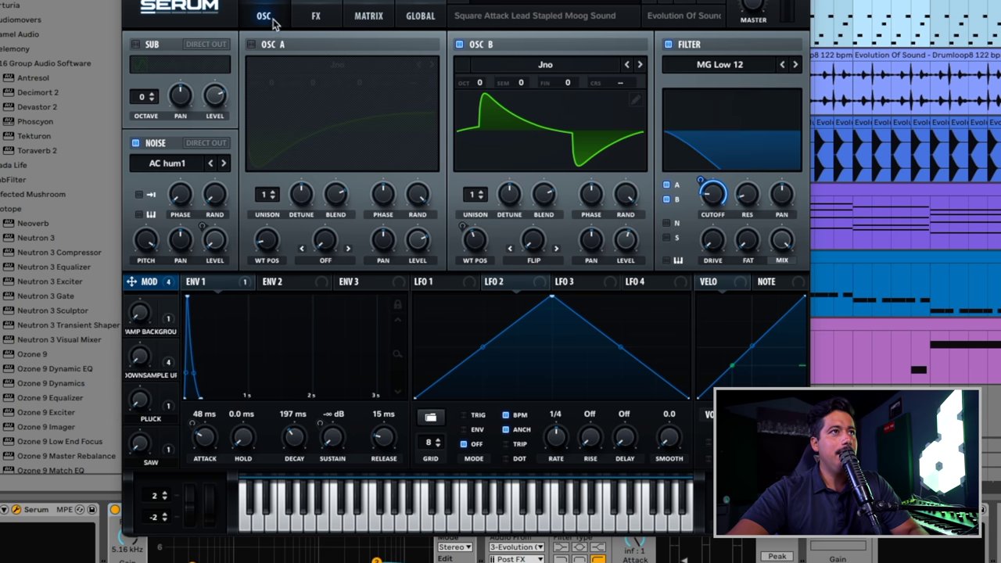
right_click(147, 282)
click(269, 369)
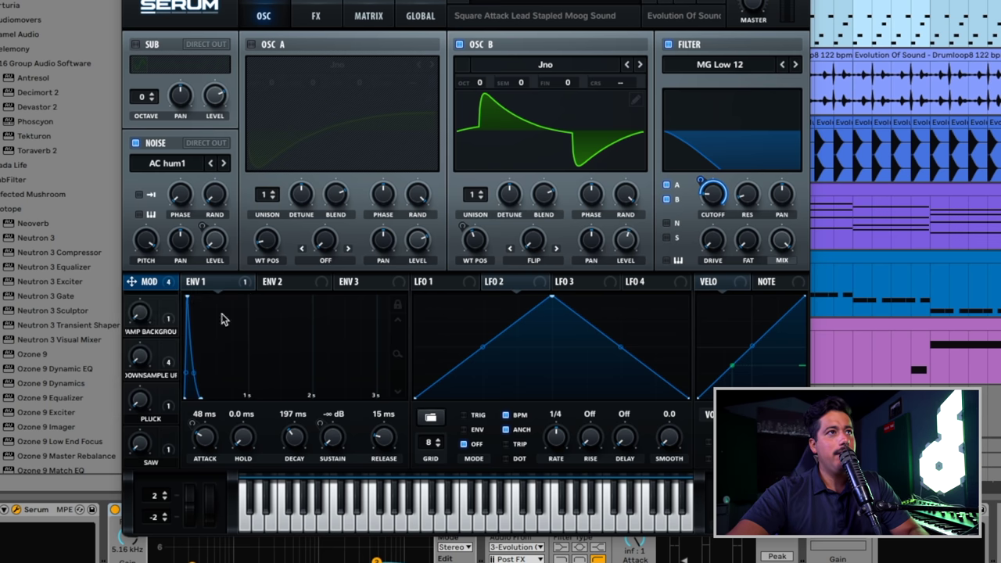
drag(160, 288, 690, 204)
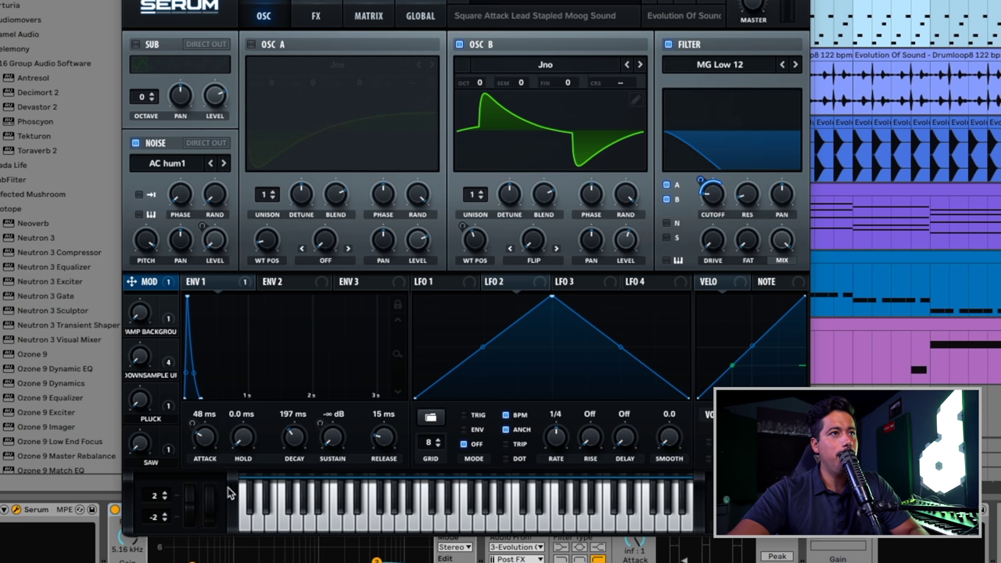
mouse_move(202, 519)
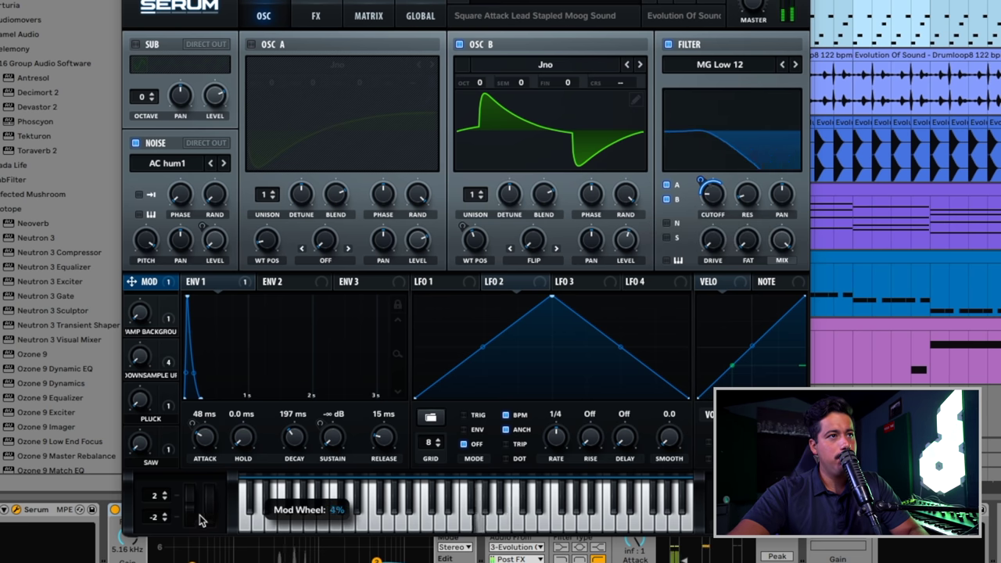
drag(199, 520, 210, 497)
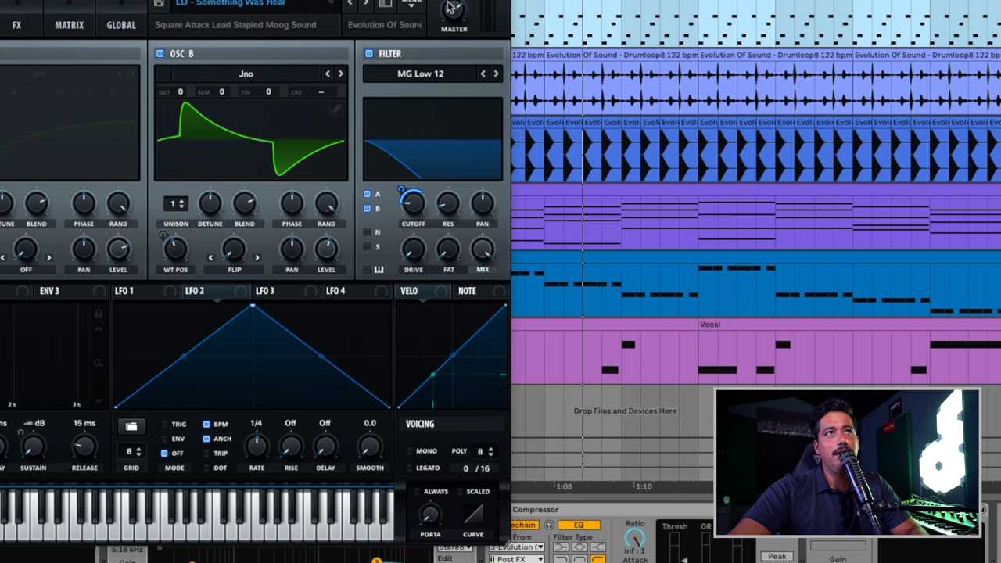
drag(622, 35, 706, 36)
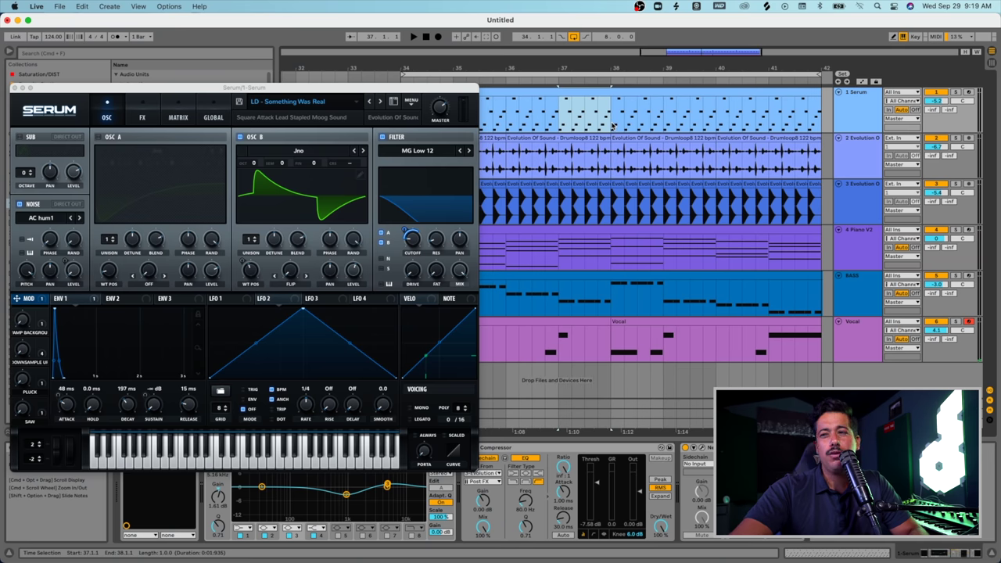
Enable Serum's Reverb and route the mod wheel to the Reverb Mix and Flanger Mix
drag(389, 90, 430, 89)
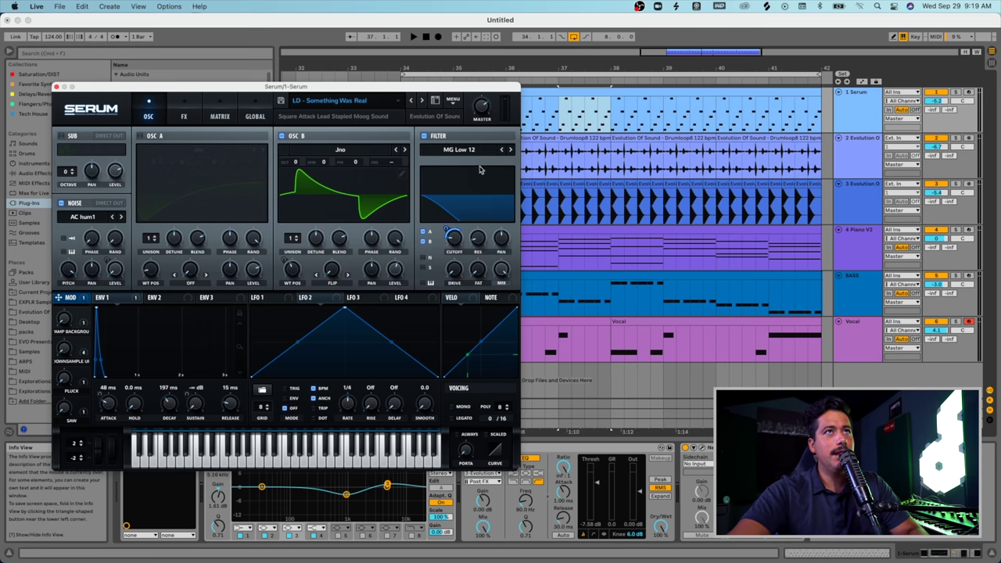
click(186, 108)
click(64, 231)
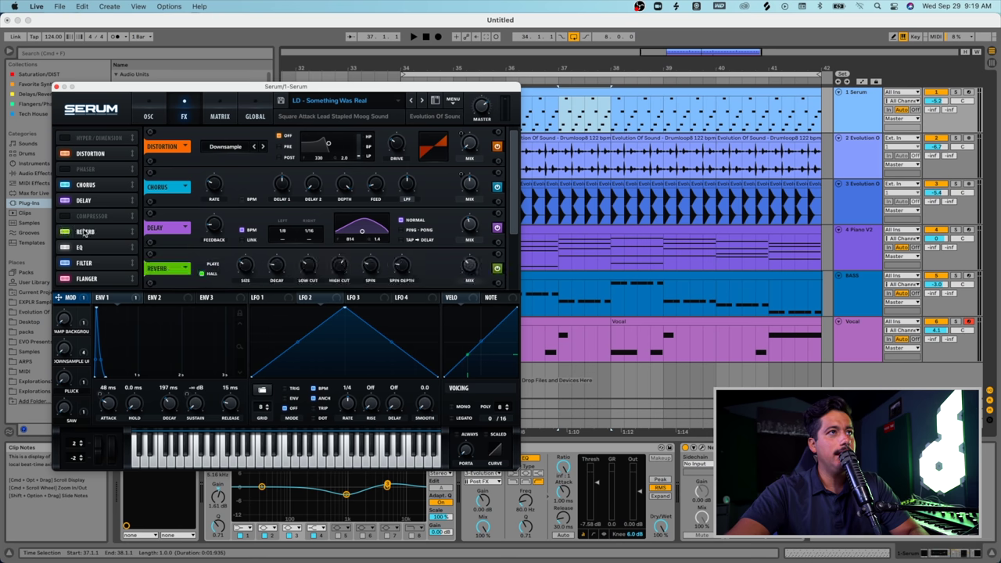
scroll(384, 253, down, 3)
mouse_move(473, 148)
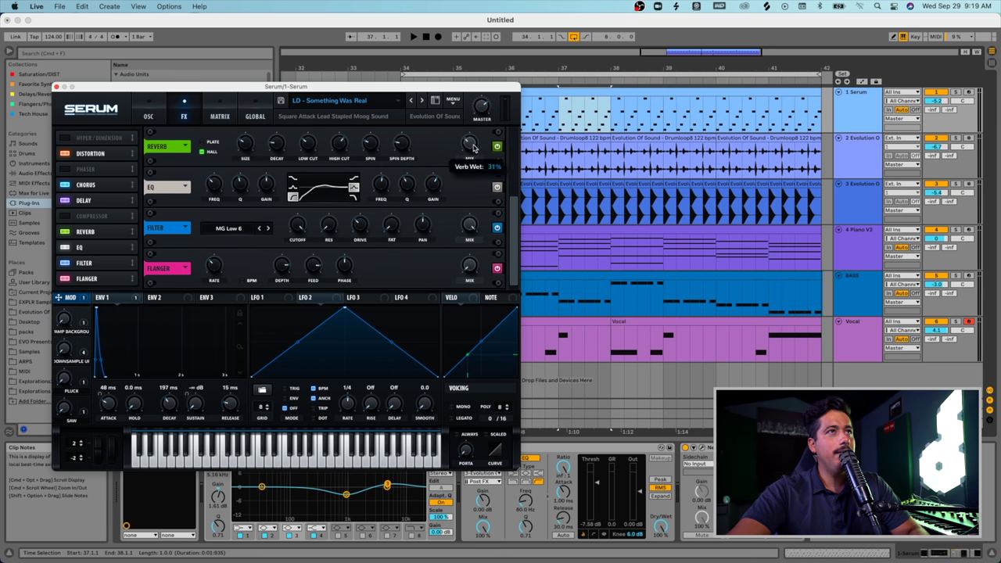
drag(296, 297, 469, 142)
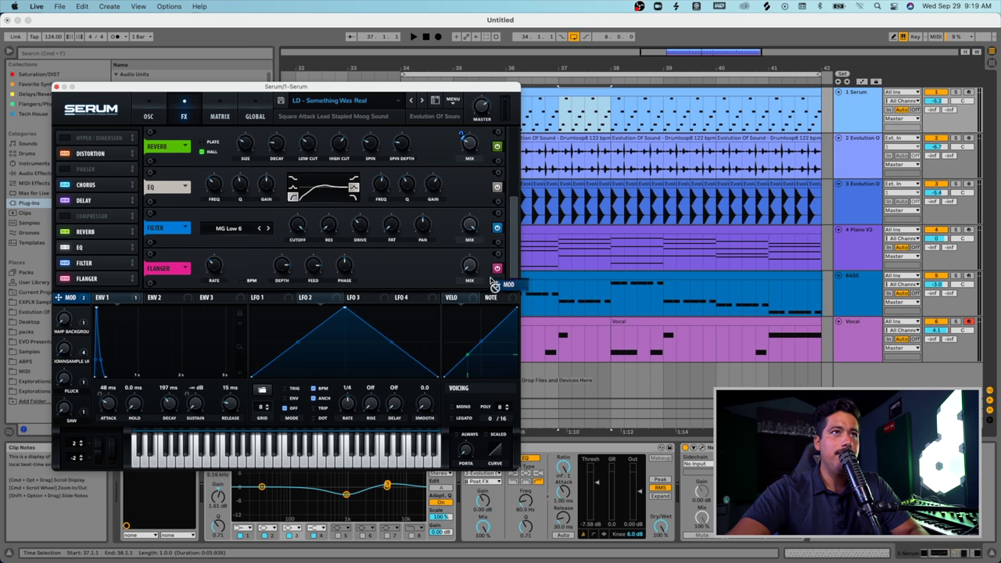
drag(57, 298, 461, 261)
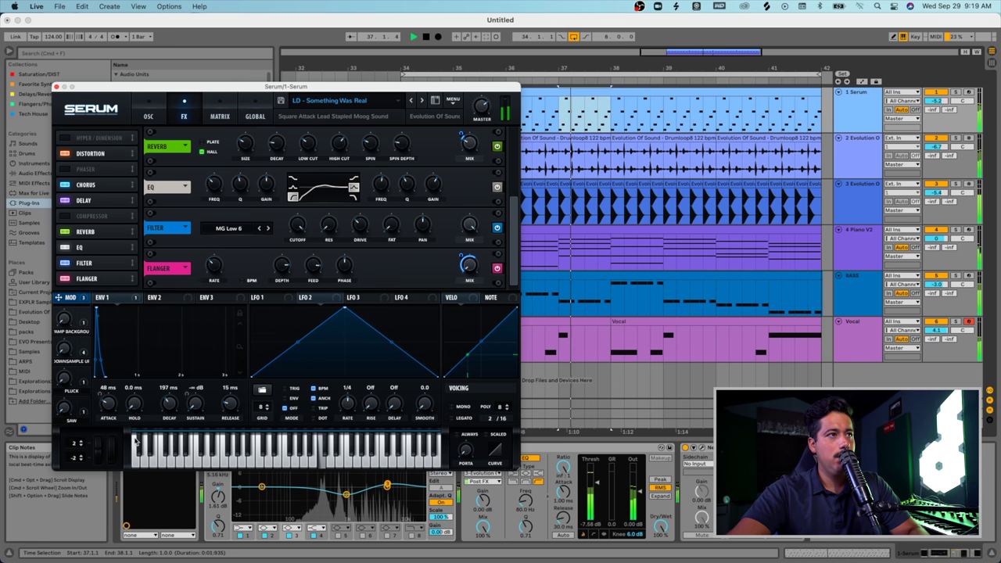
Play the Serum clip while raising the mod wheel from 11% to 31%, then stop
click(552, 91)
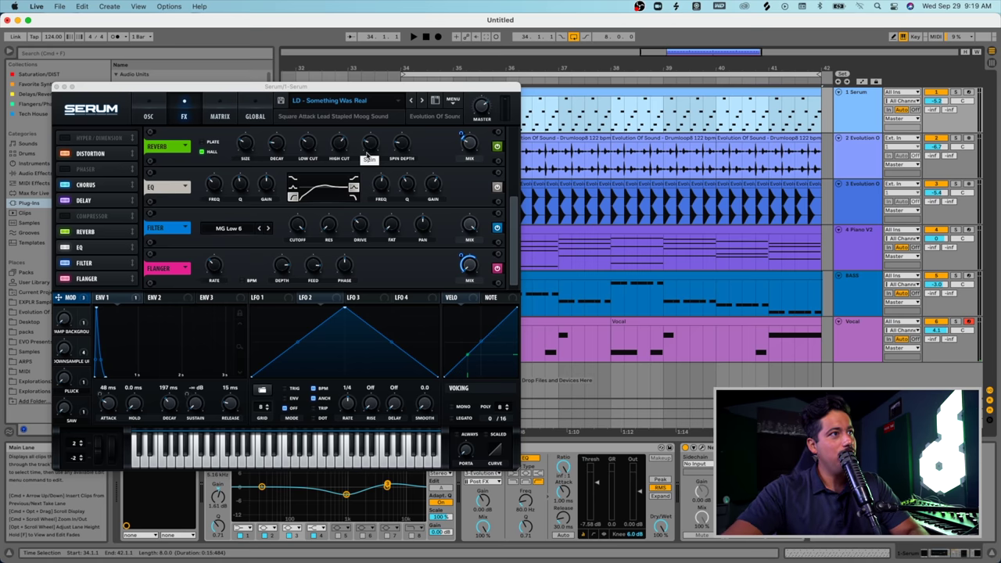
key(space)
click(110, 449)
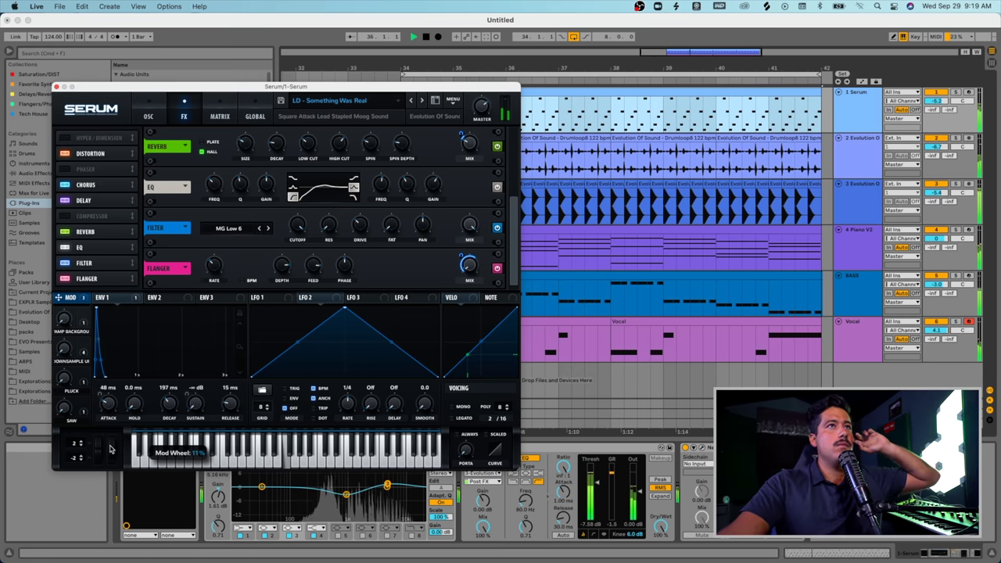
drag(112, 451, 109, 417)
key(space)
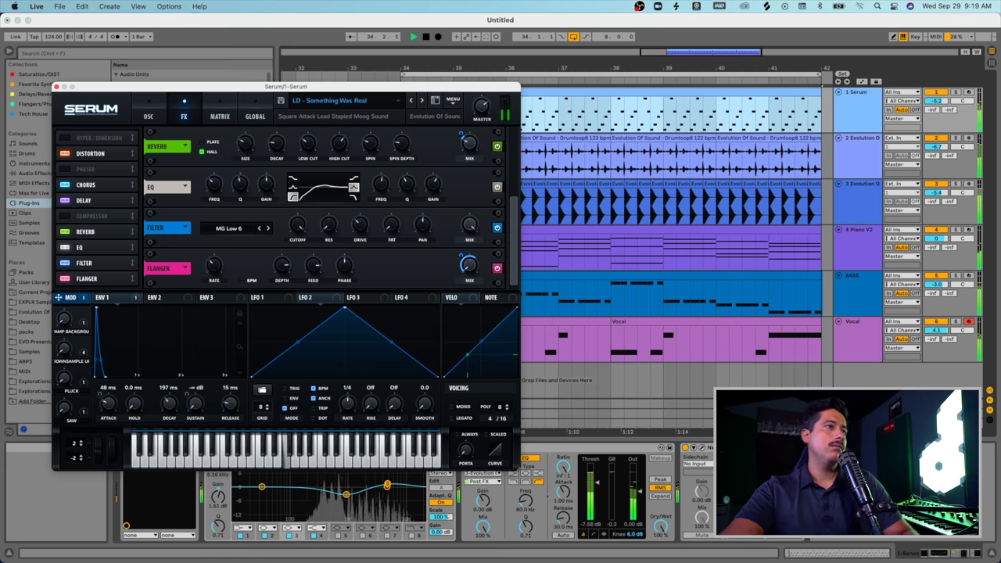
drag(266, 91, 428, 92)
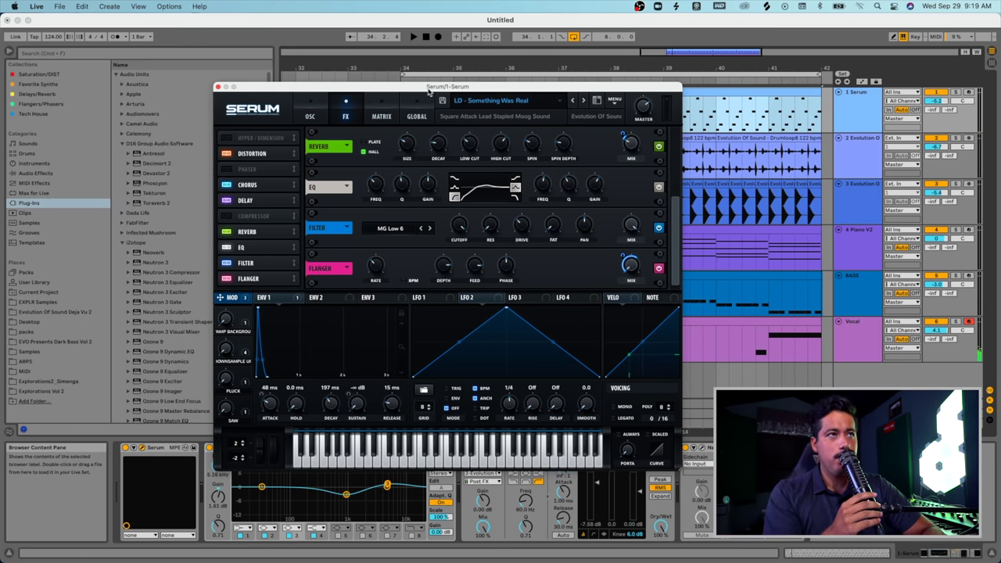
Return to Serum's oscillator page and sweep OSC B's wavetable position back and forth
click(310, 115)
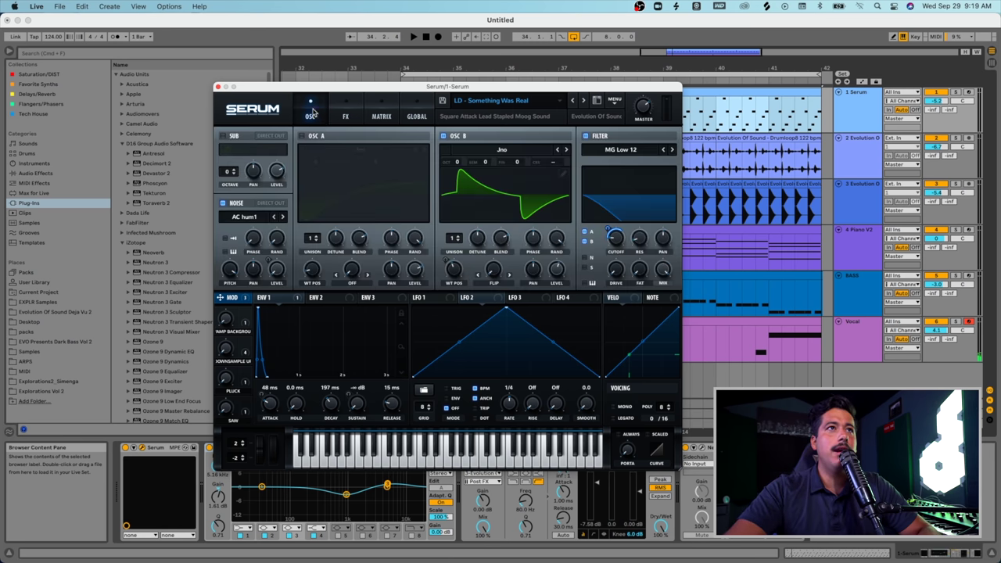
mouse_move(450, 266)
mouse_down()
mouse_move(442, 291)
mouse_move(449, 268)
mouse_up()
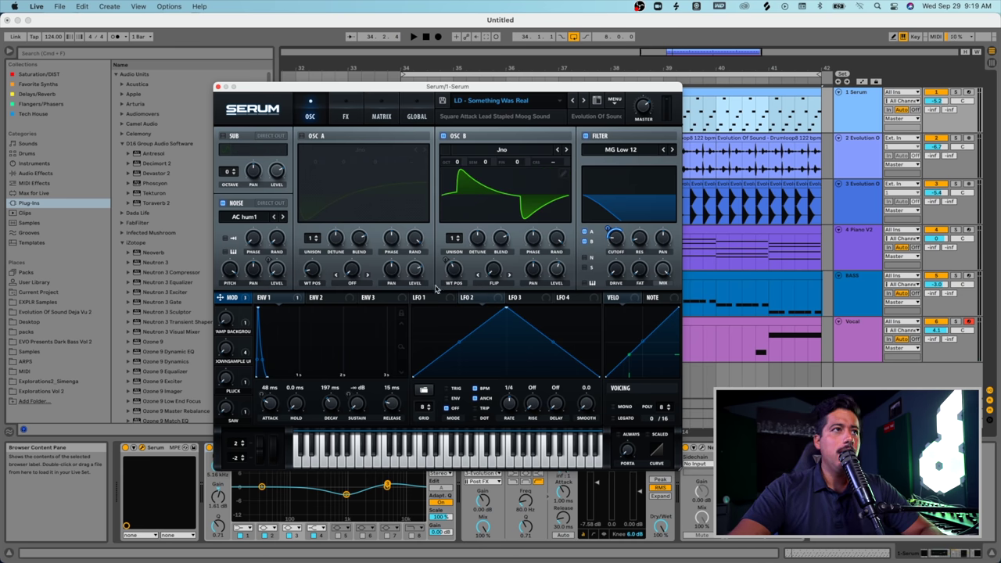
mouse_move(237, 305)
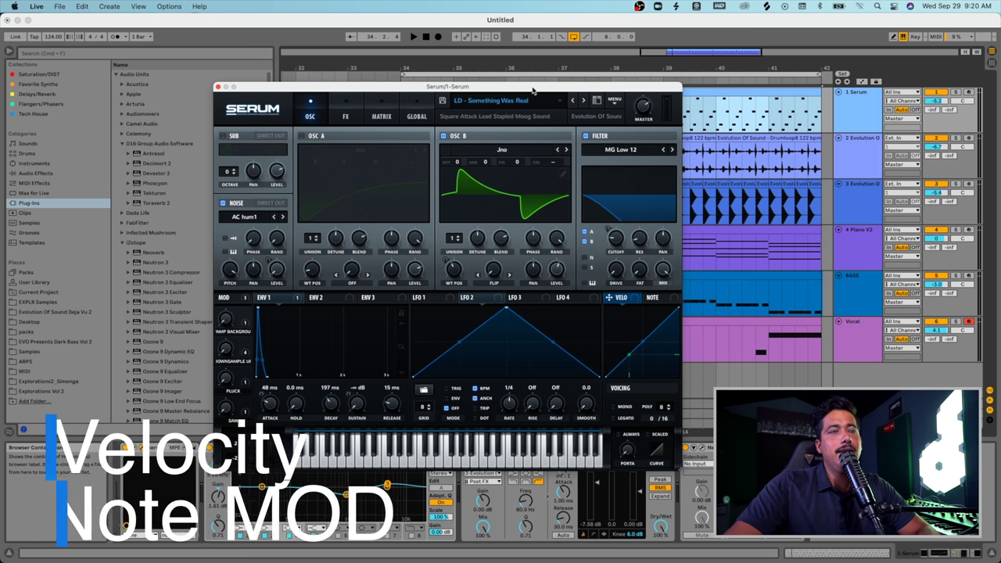
Route note velocity to Serum's OSC B level, then close the Serum window
drag(531, 87, 416, 89)
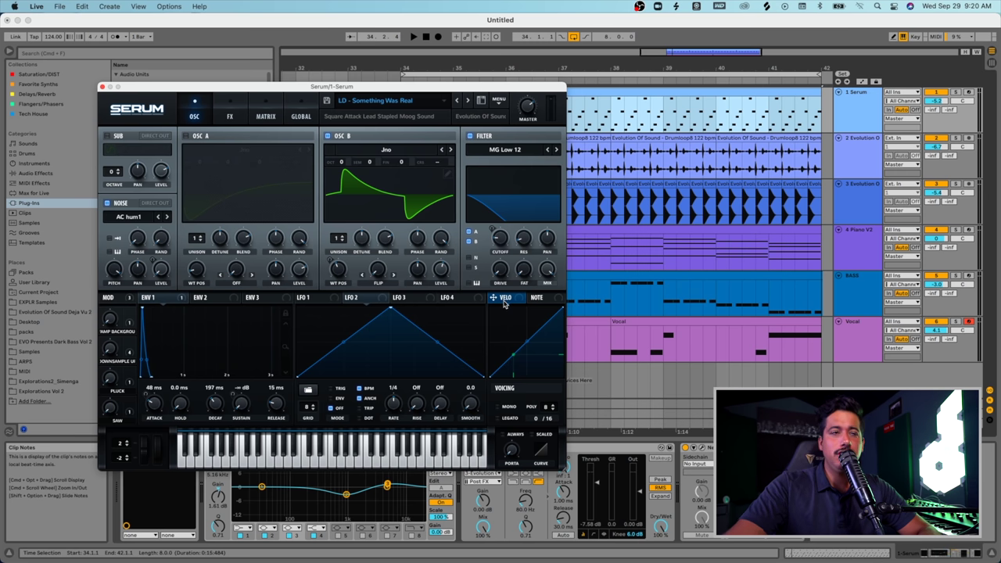
drag(494, 297, 432, 263)
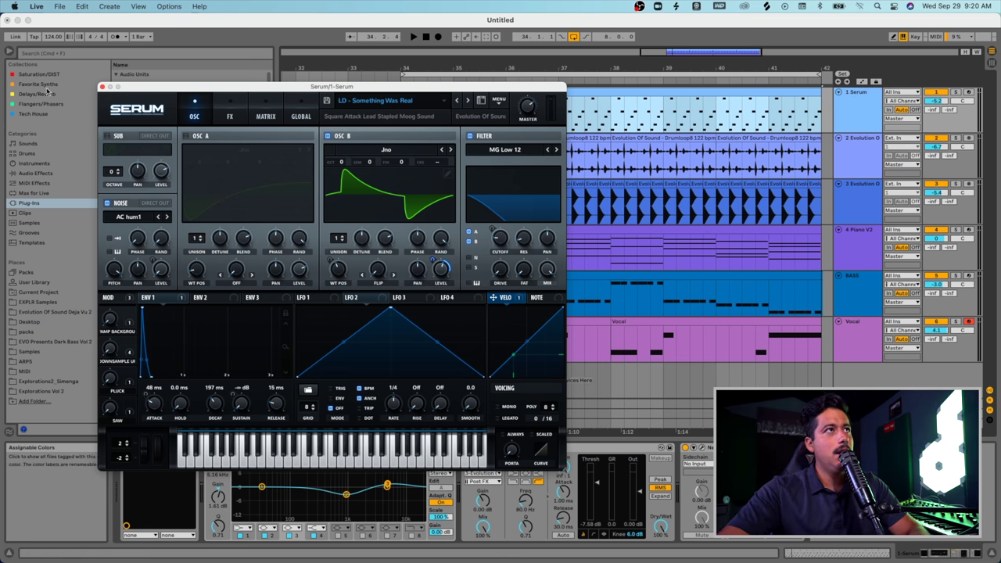
click(100, 88)
In the Serum clip, draw a rising and falling velocity curve in Draw Mode and play it
double_click(438, 109)
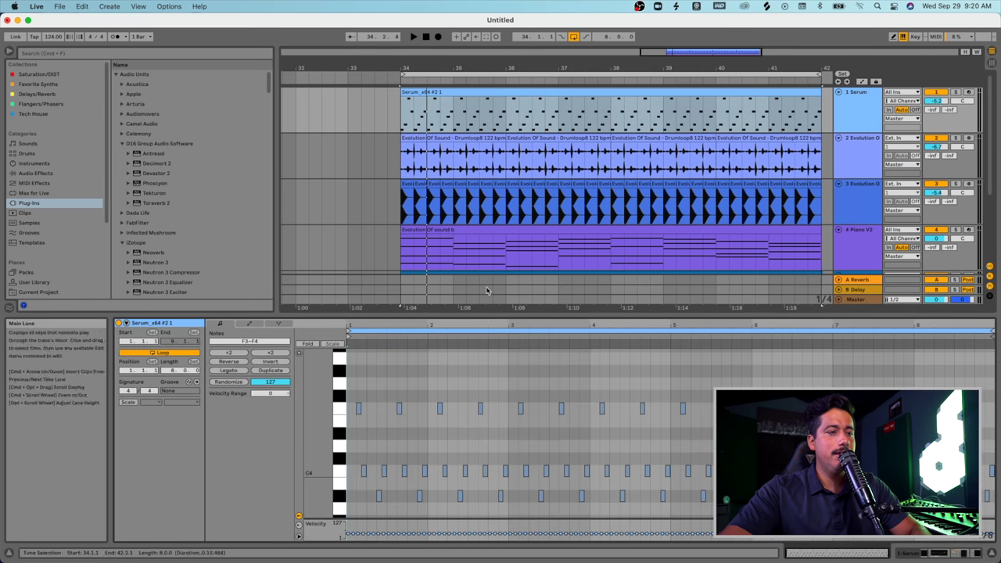
key(b)
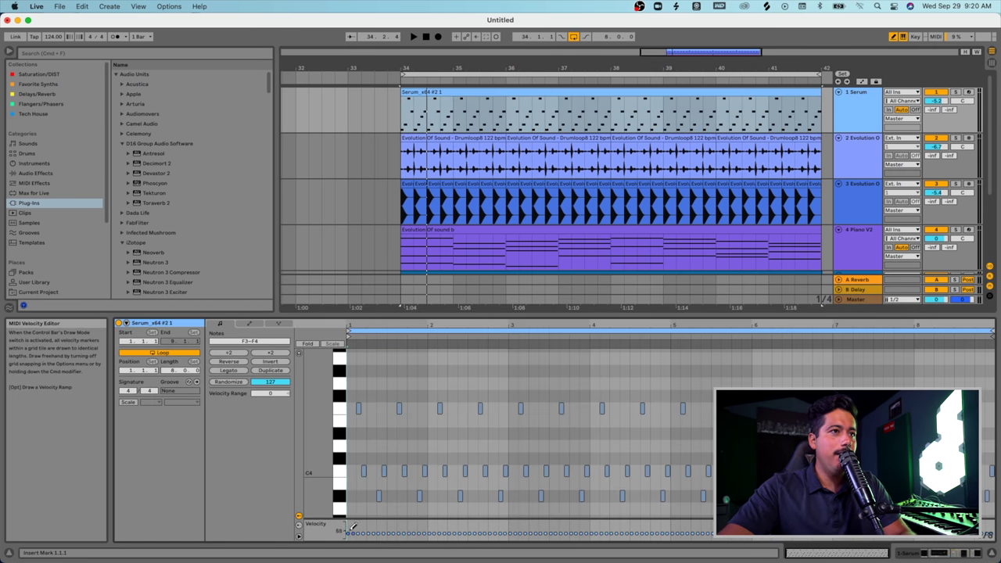
mouse_move(352, 525)
mouse_down()
mouse_move(459, 535)
mouse_move(460, 516)
mouse_move(526, 512)
mouse_move(813, 524)
mouse_up()
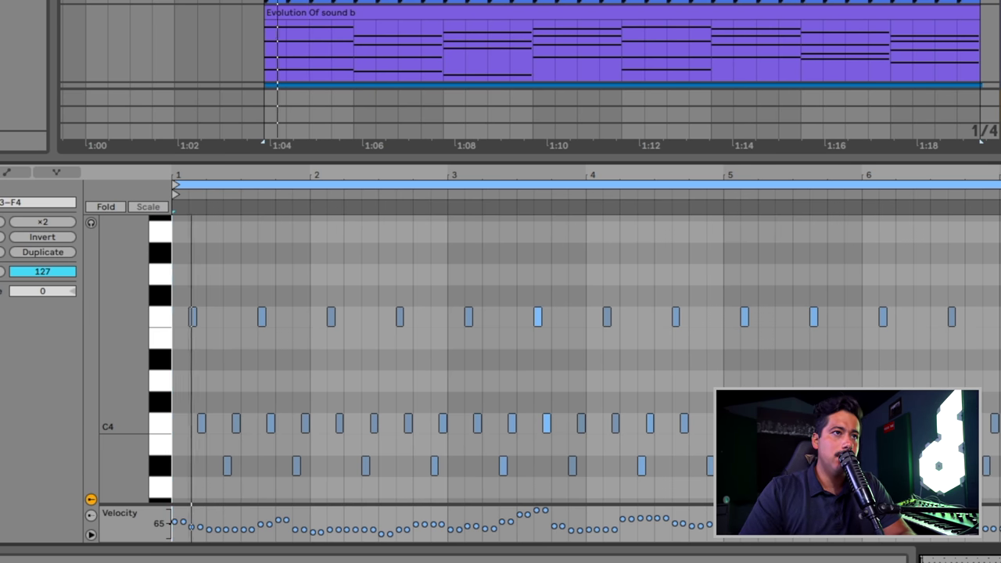
key(space)
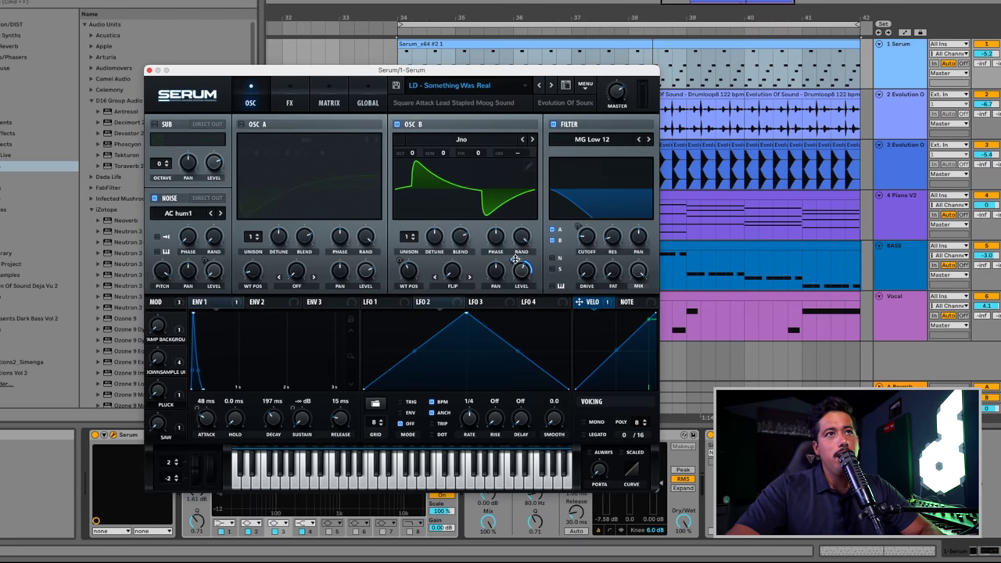
Move velocity modulation from OSC B's level to the filter cutoff and play to hear it
right_click(521, 271)
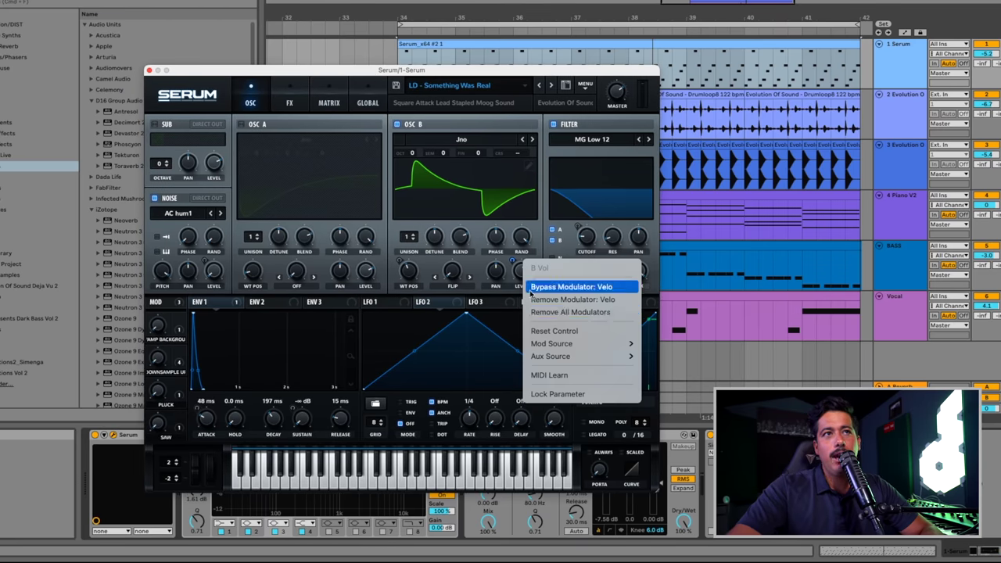
click(547, 300)
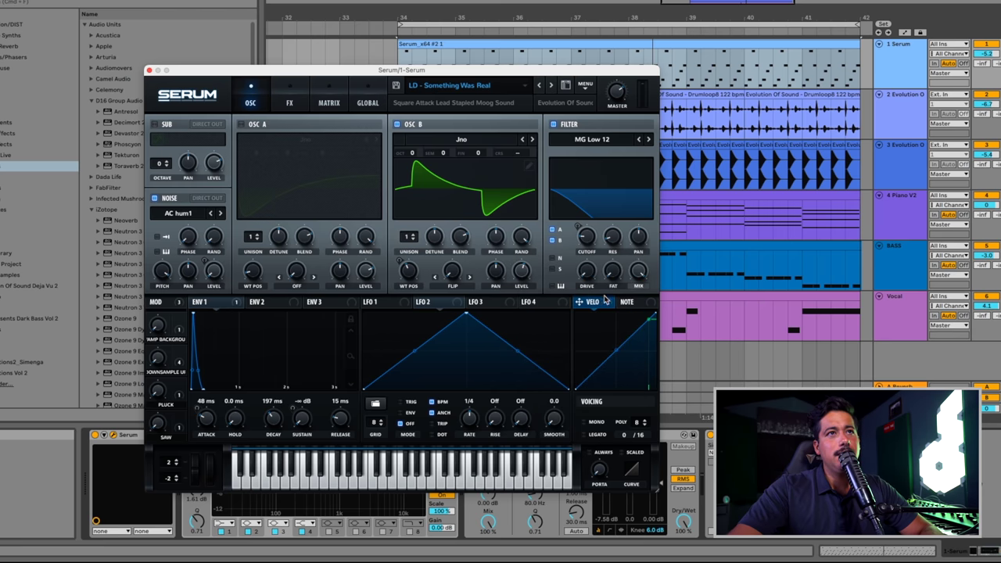
drag(580, 302, 579, 249)
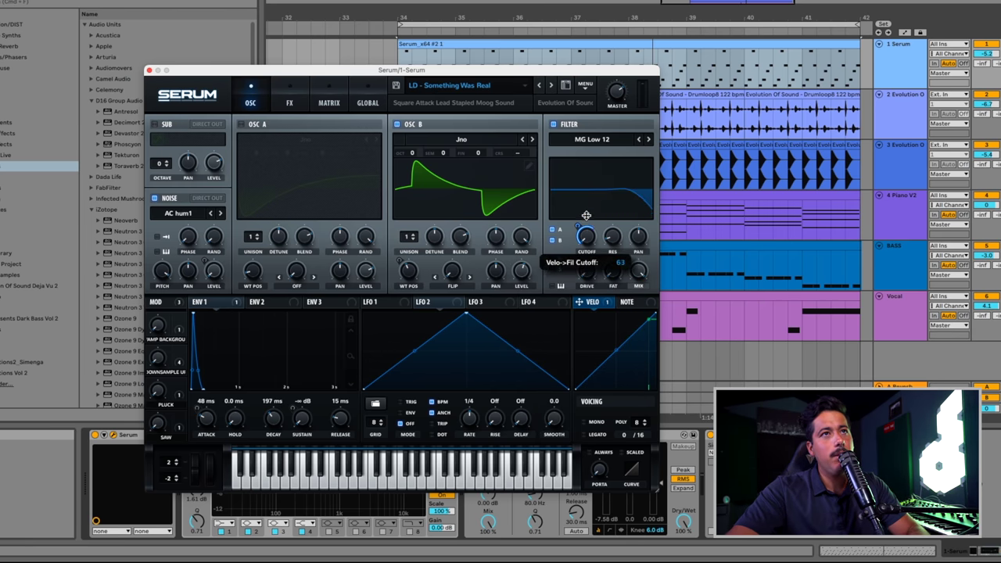
key(space)
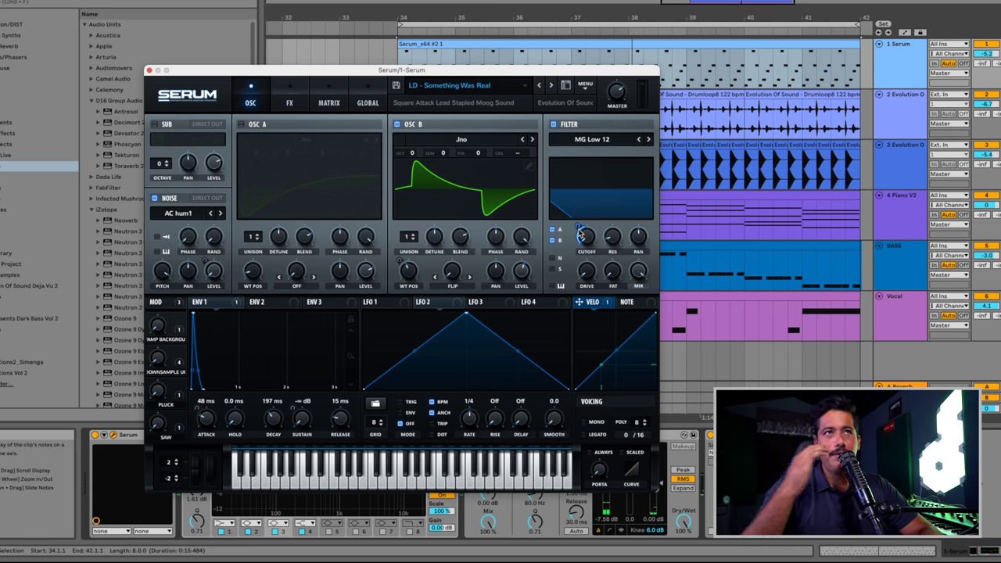
Open the Serum arp clip's notes, remove a stray F4 note, and enlarge the note editor
click(587, 41)
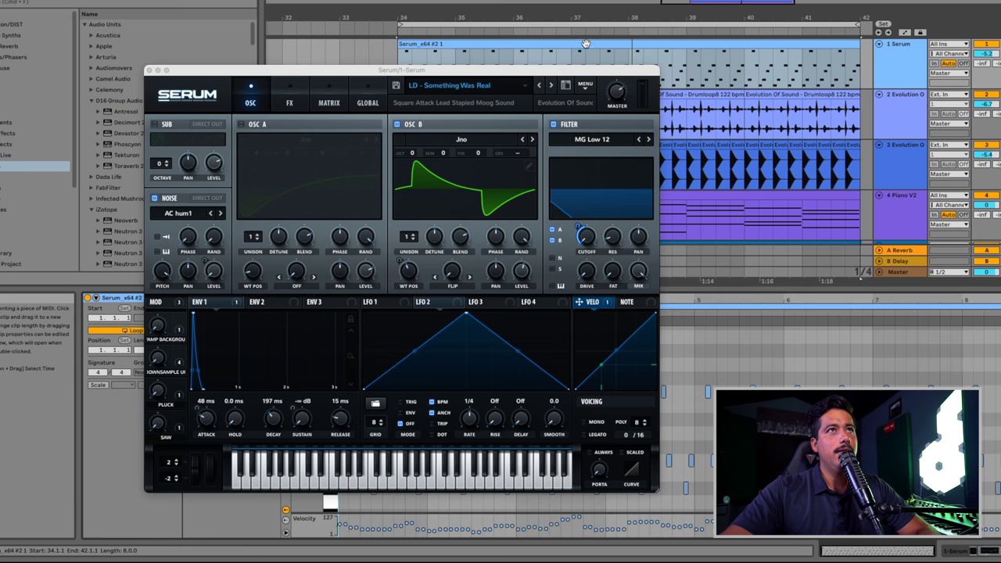
click(149, 72)
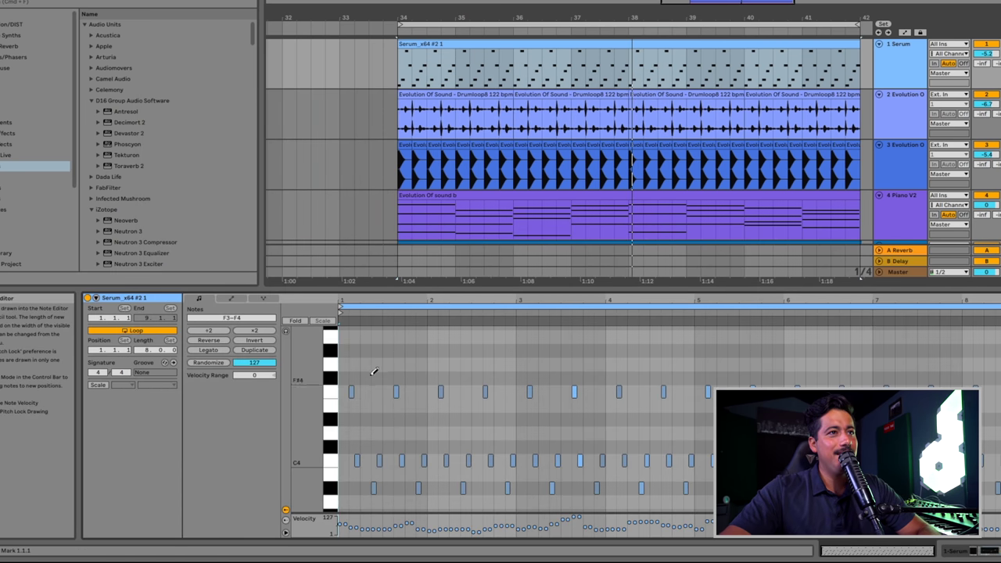
double_click(365, 391)
key(Delete)
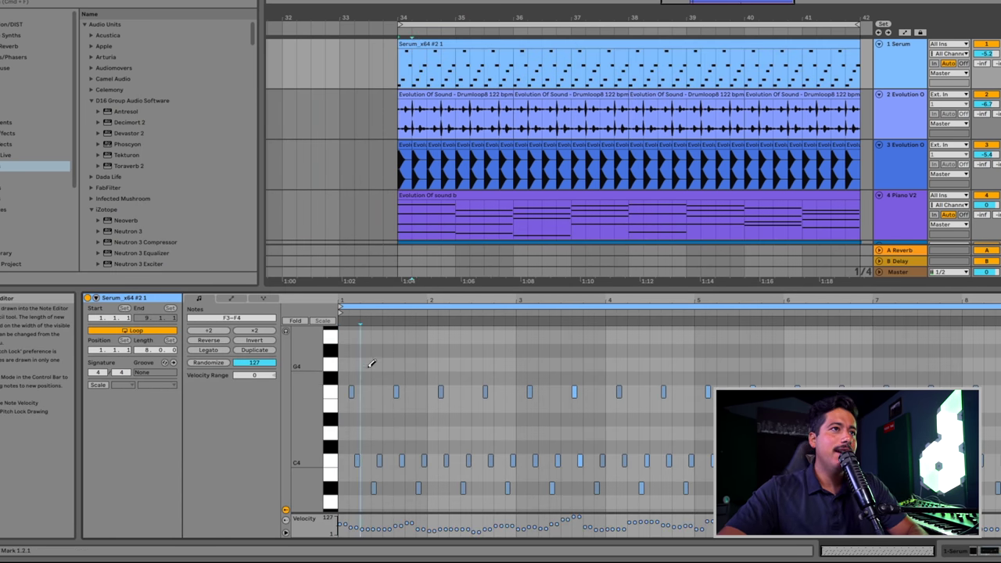
drag(371, 289, 371, 179)
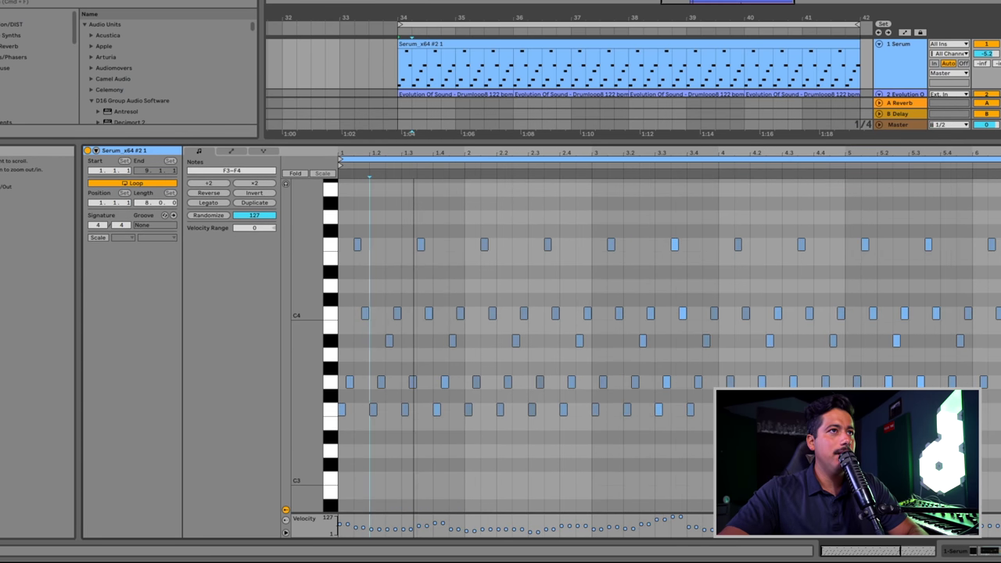
With the grid off, pencil rising velocity ramps across the notes and play them back
right_click(358, 273)
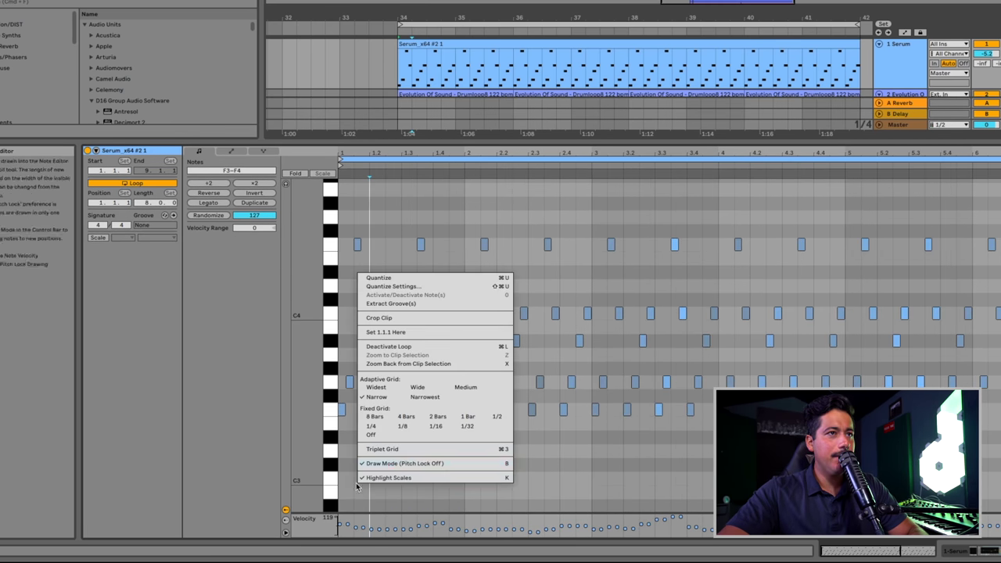
click(427, 438)
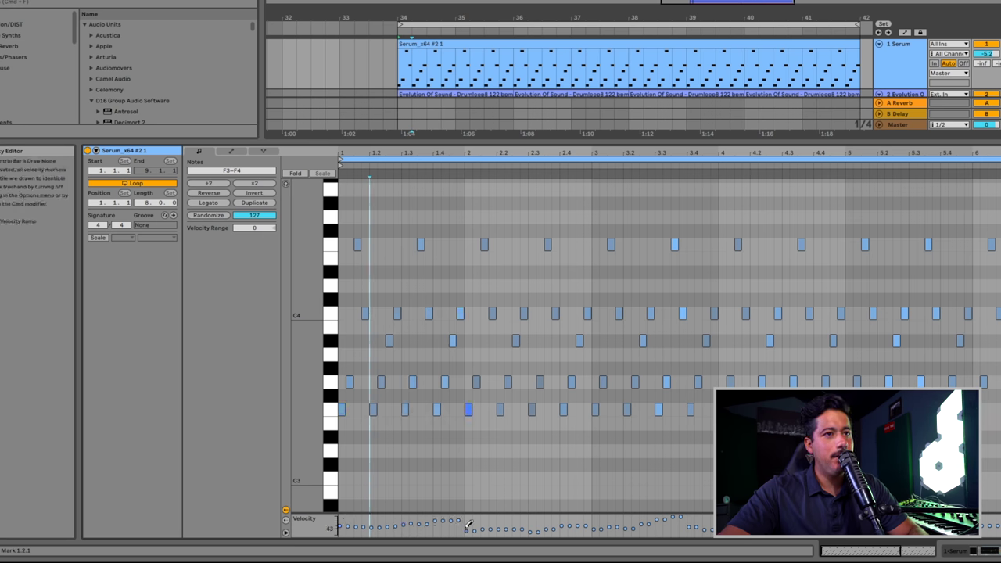
mouse_move(479, 525)
mouse_down()
mouse_move(591, 514)
mouse_move(596, 526)
mouse_move(807, 518)
mouse_up()
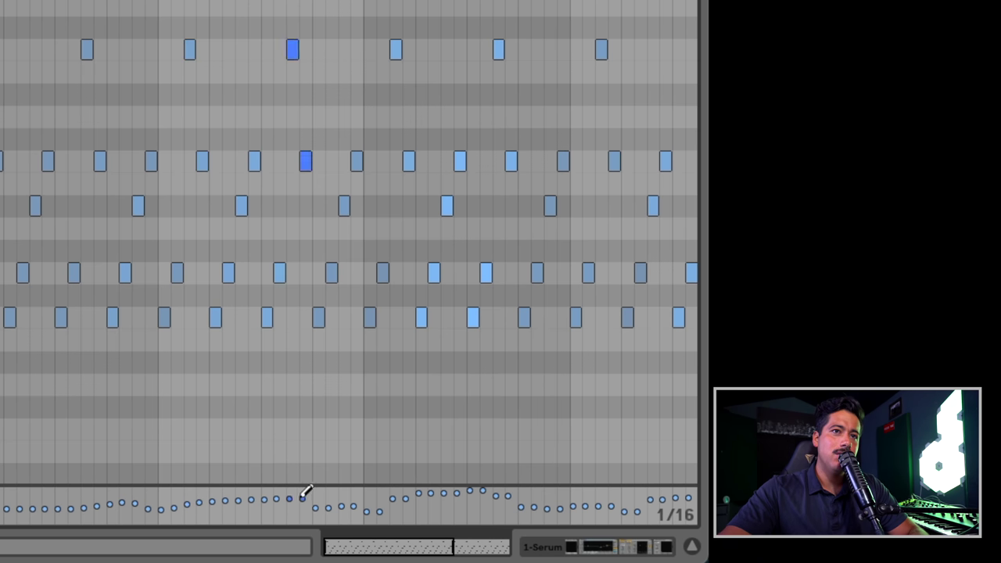
mouse_move(302, 497)
mouse_down()
mouse_move(357, 491)
mouse_move(377, 509)
mouse_up()
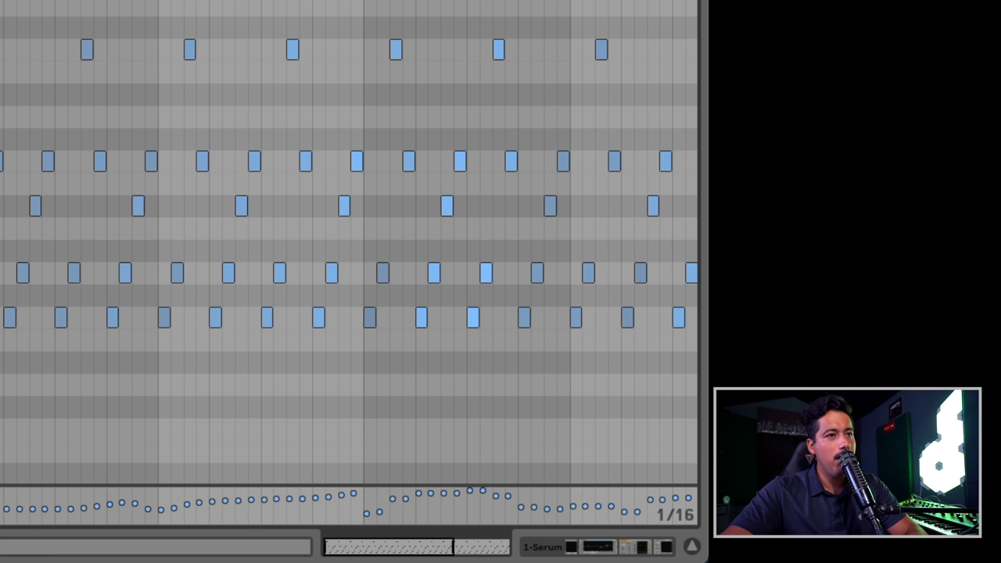
key(space)
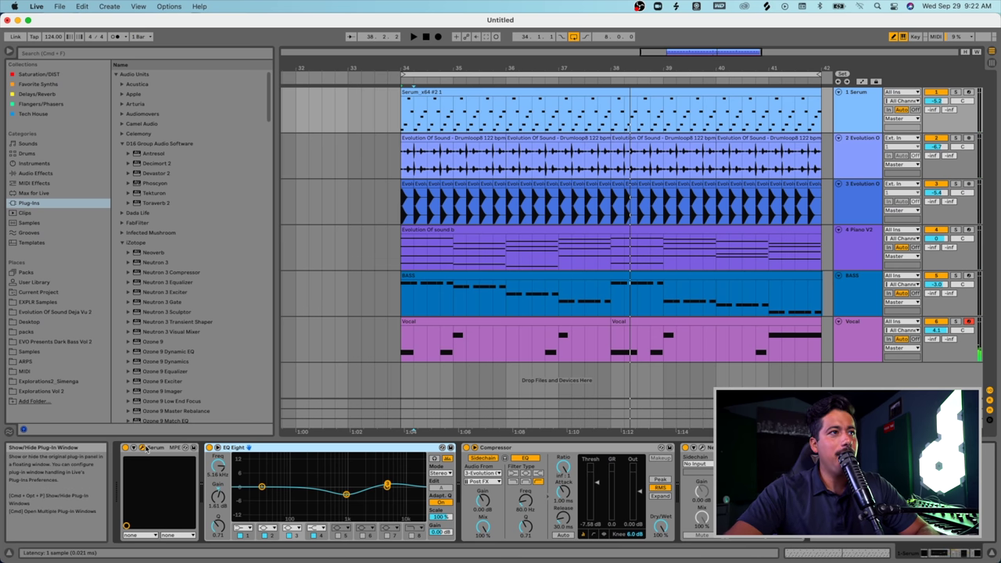
Show Serum's FX page, route VELO to the Reverb MIX knob, and audition it
key(super+alt+p)
drag(457, 404, 430, 107)
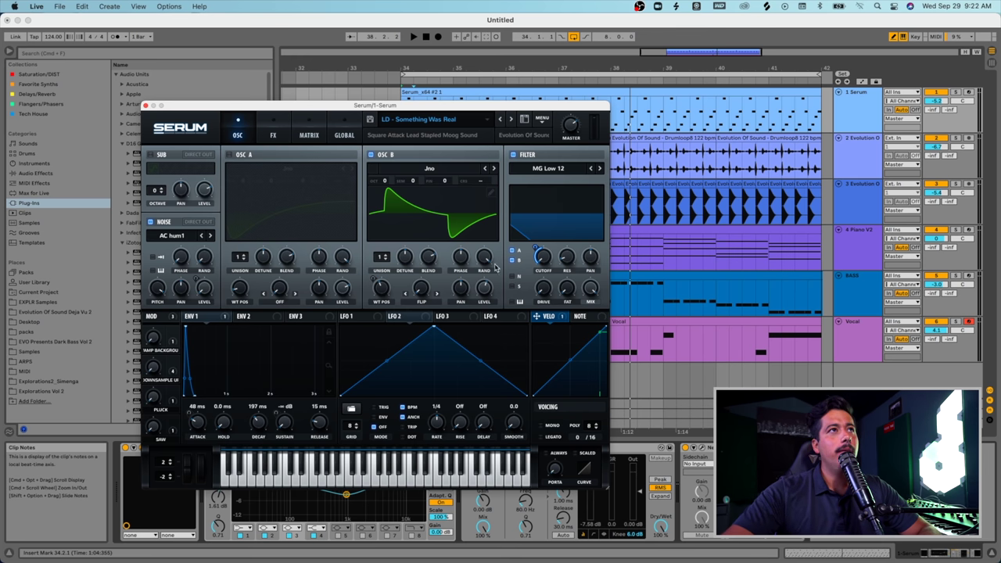
click(271, 129)
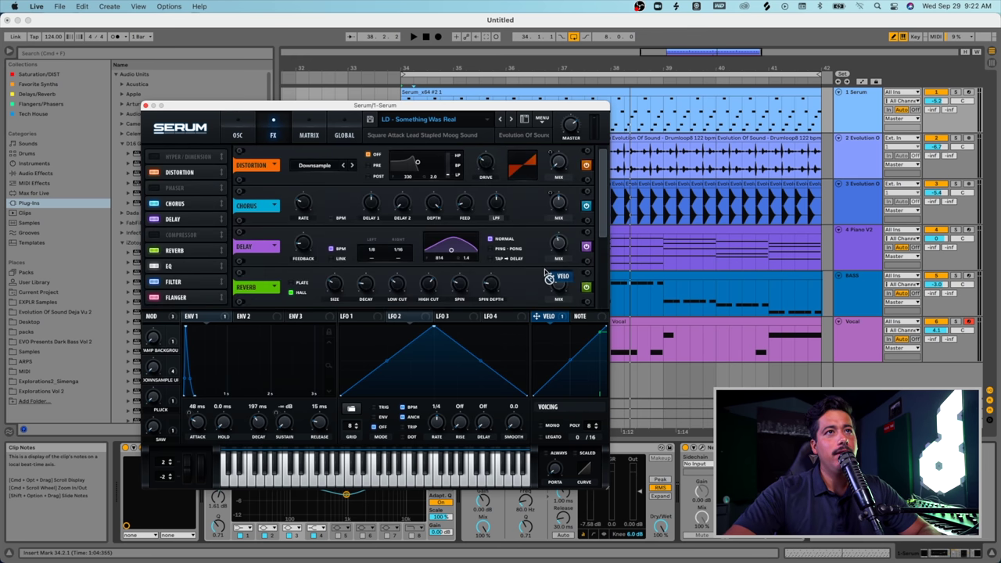
drag(557, 291, 557, 269)
key(space)
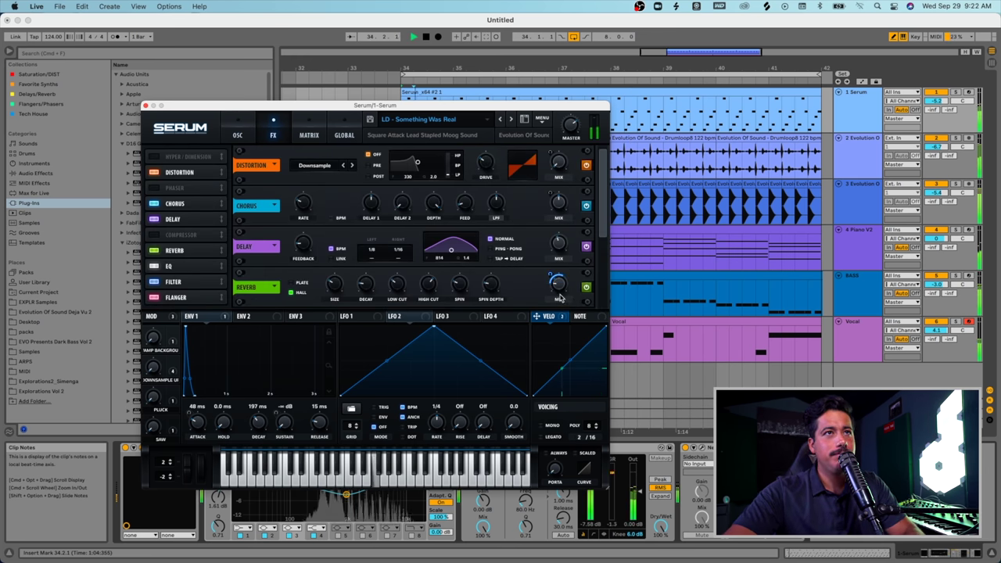
drag(566, 109, 566, 108)
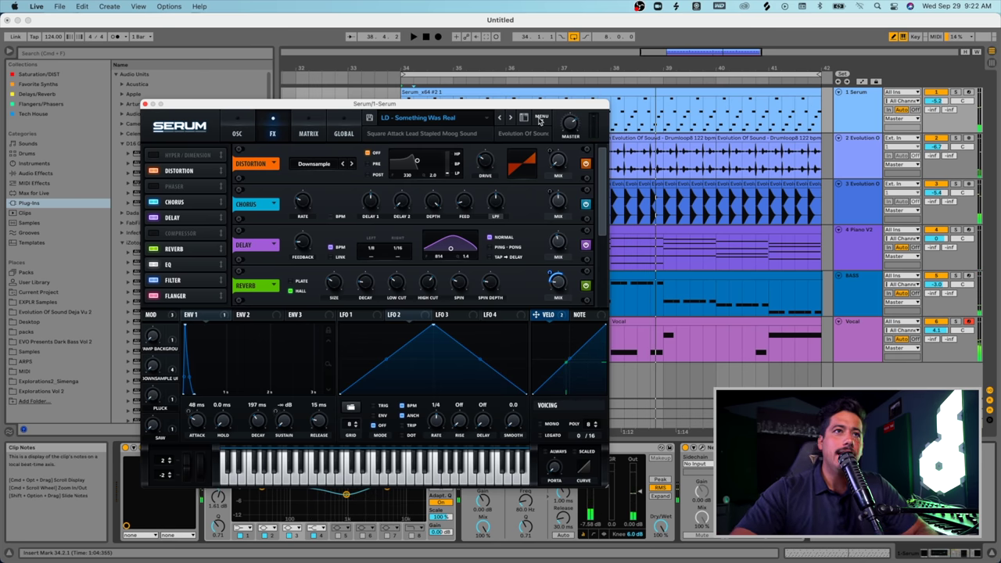
Choose Bypass all Destinations for Serum's VELO modulation source
right_click(545, 314)
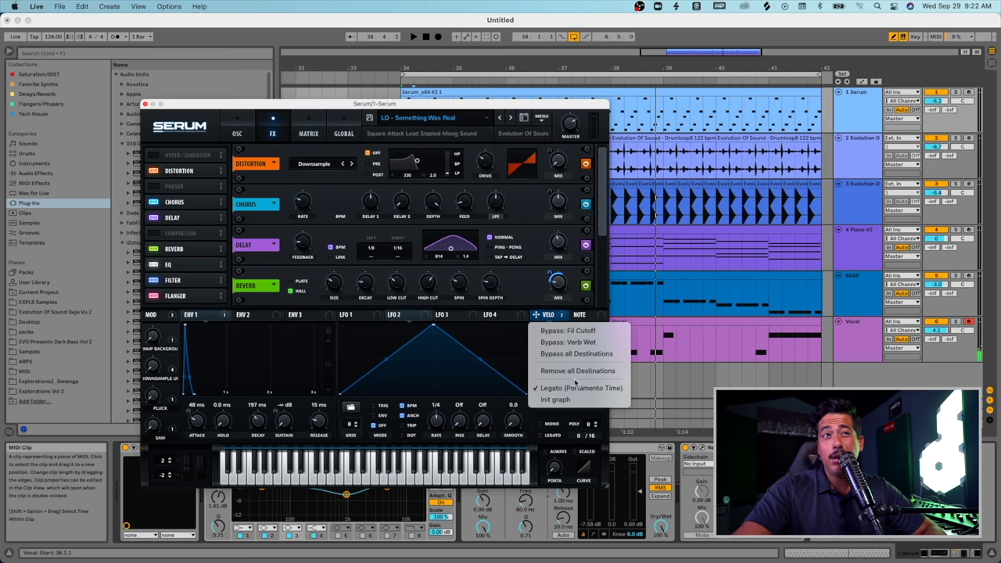
right_click(536, 316)
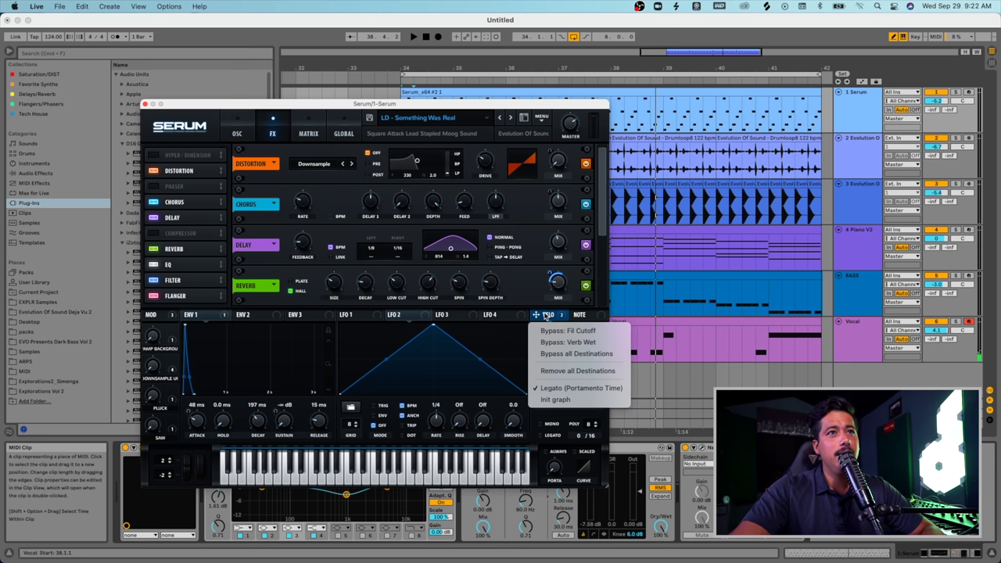
click(568, 355)
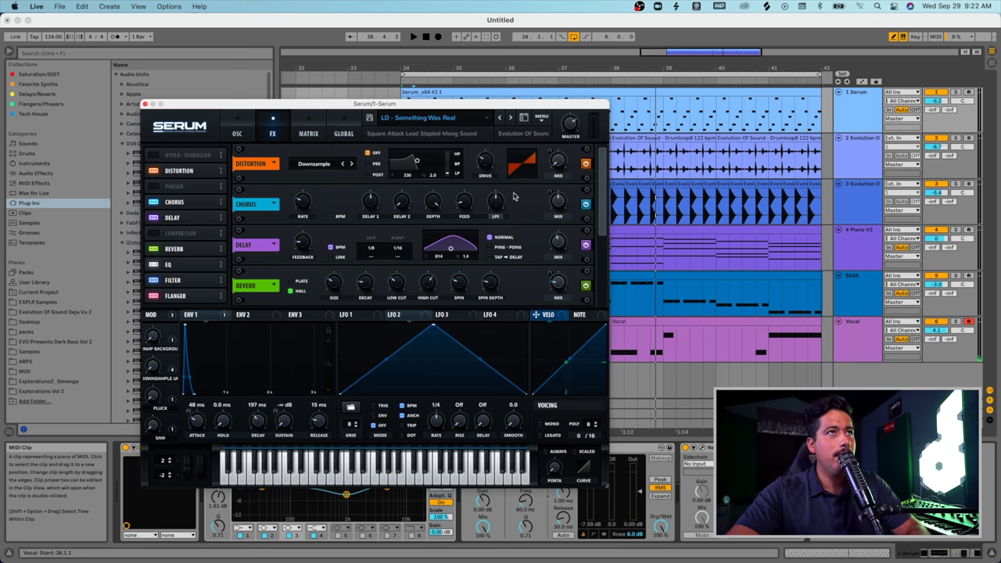
Power off Serum's Reverb and Delay effects and play back the result
click(153, 248)
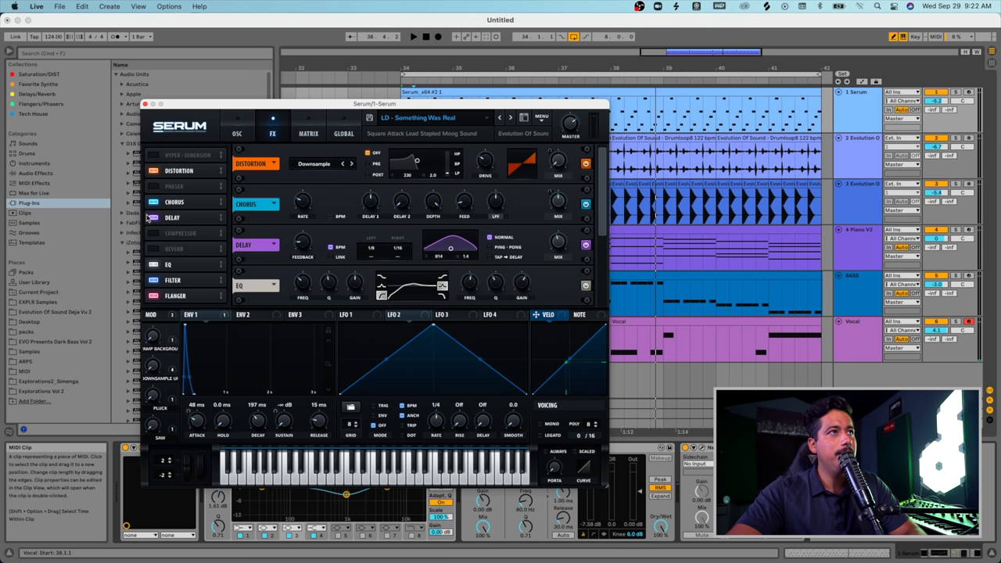
click(153, 217)
key(space)
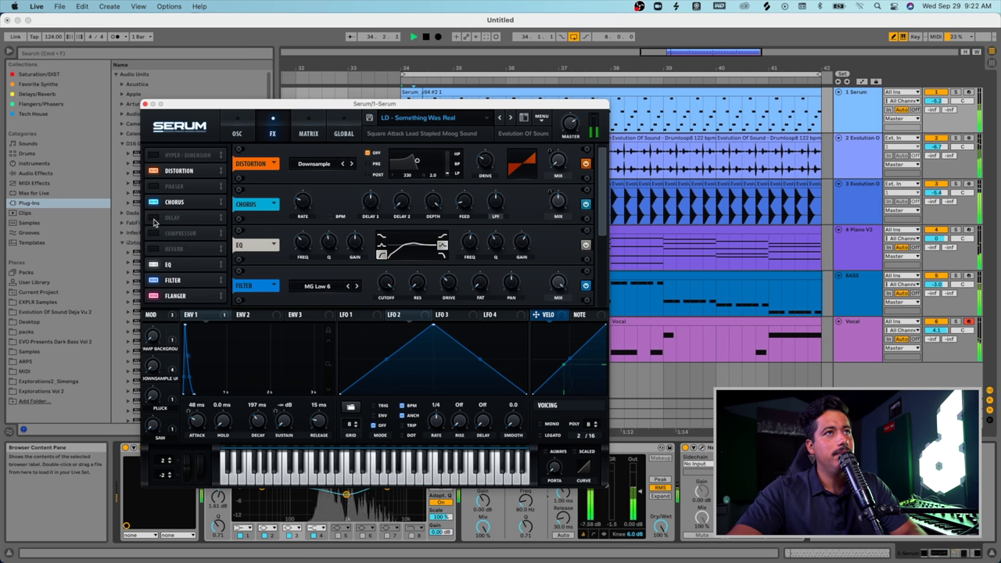
click(237, 129)
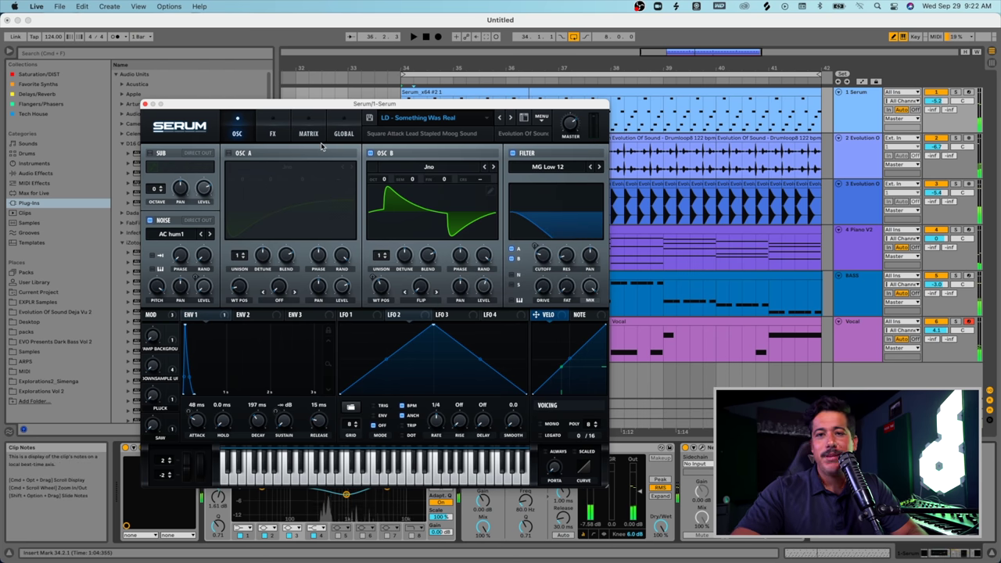
click(274, 133)
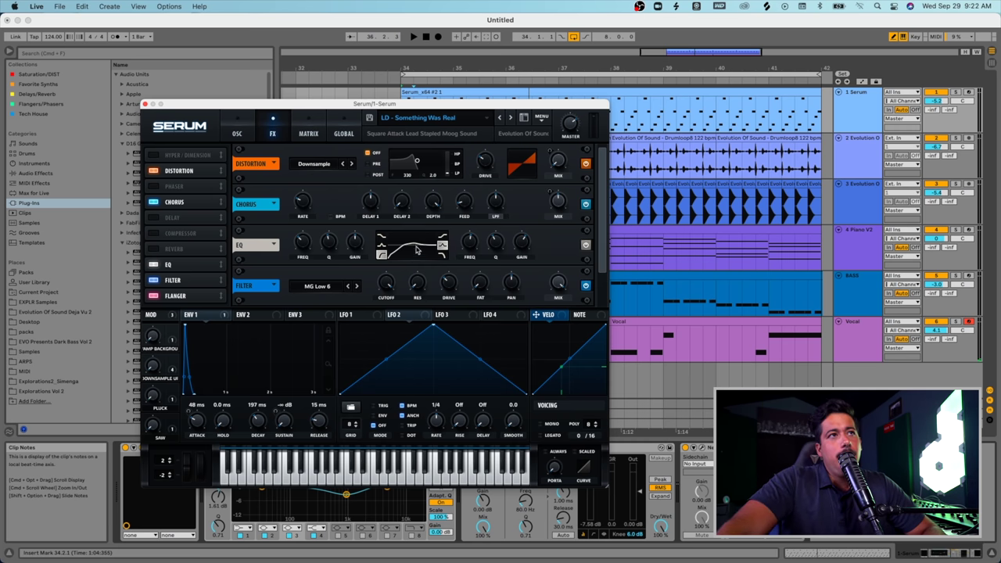
Show the NOTE mod source, test low and high keys, and set OSC B WT POS to minimum
click(575, 315)
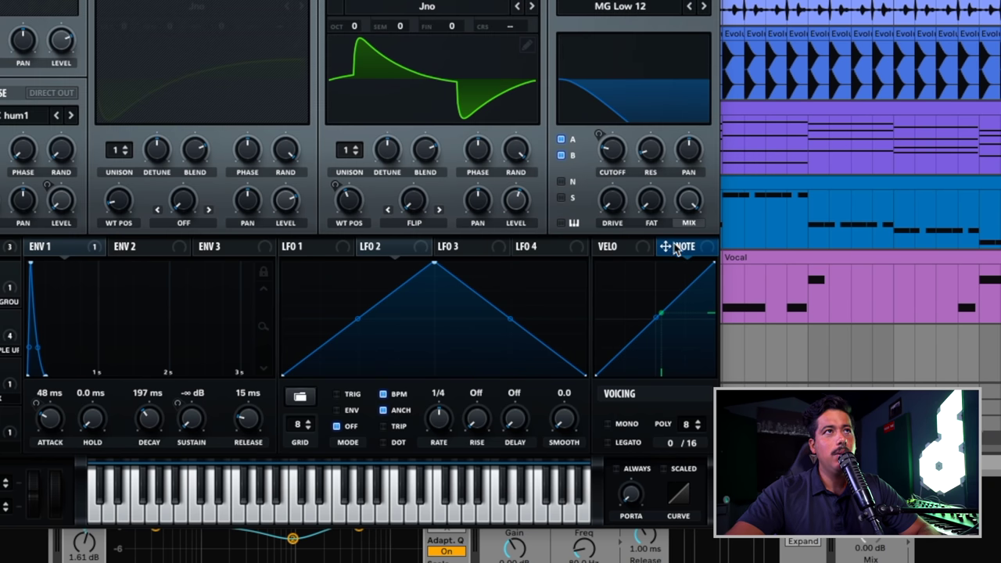
click(349, 523)
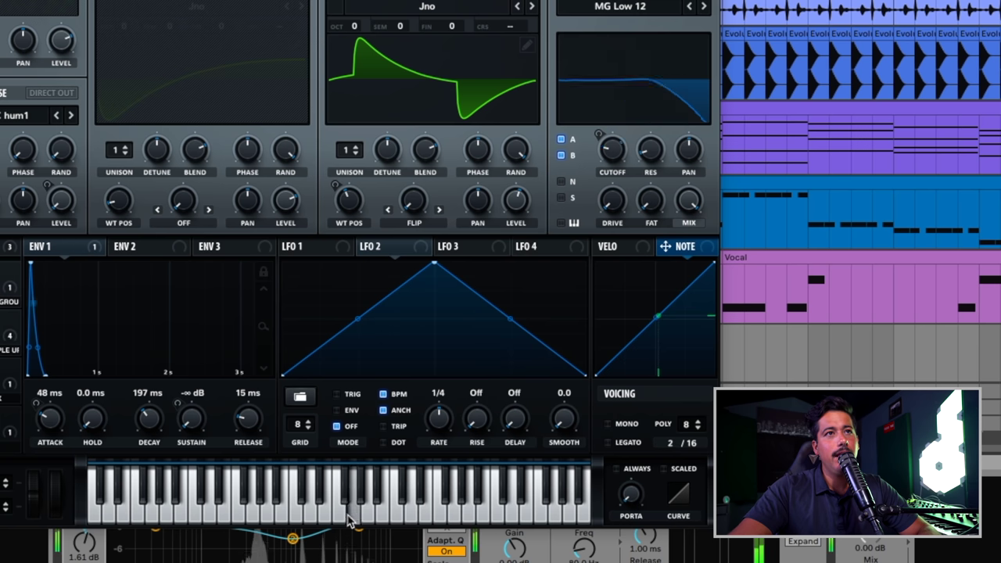
click(561, 518)
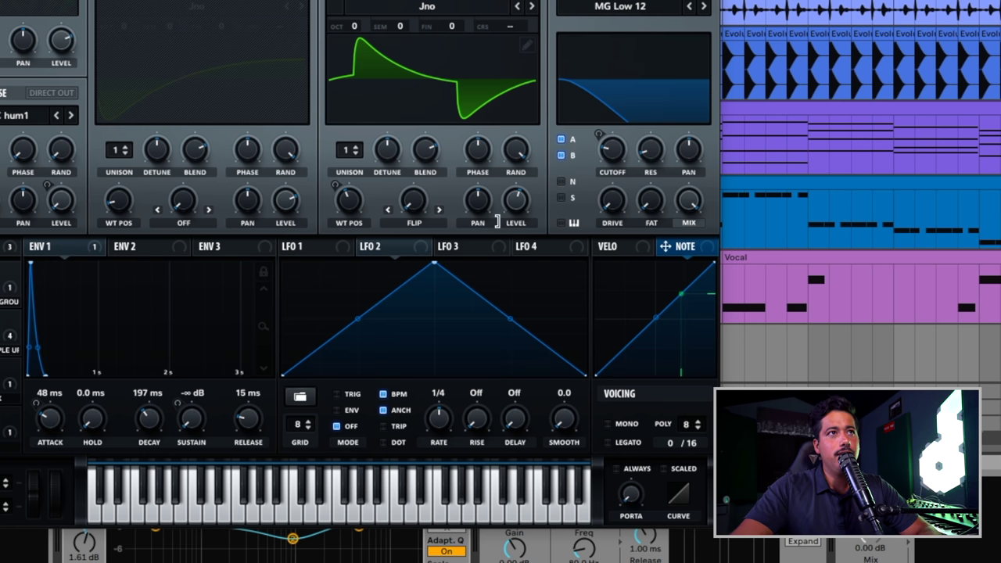
drag(346, 210, 329, 231)
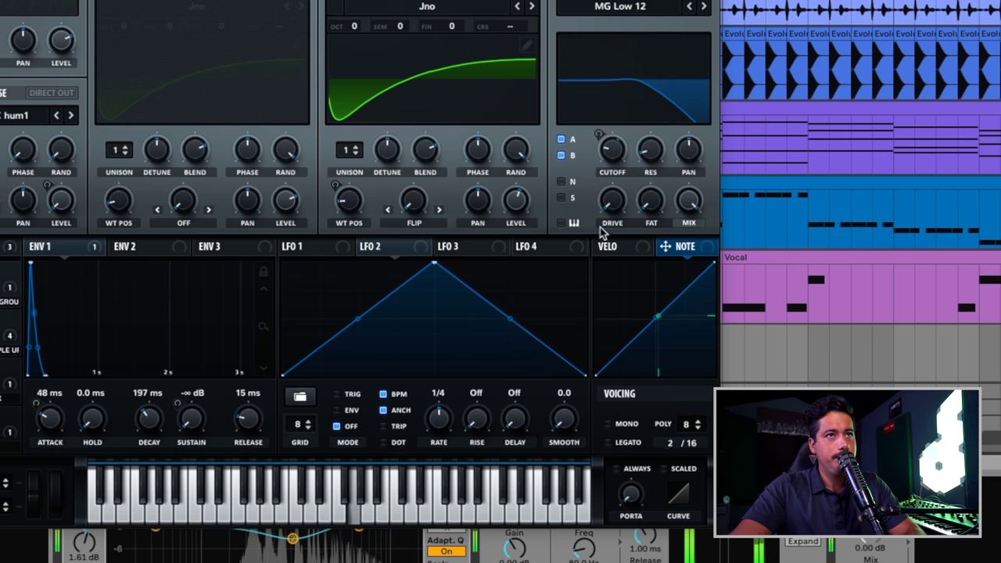
Assign NOTE to OSC B wavetable position, bend its curve steeply, and straighten the lower part
drag(664, 246, 327, 233)
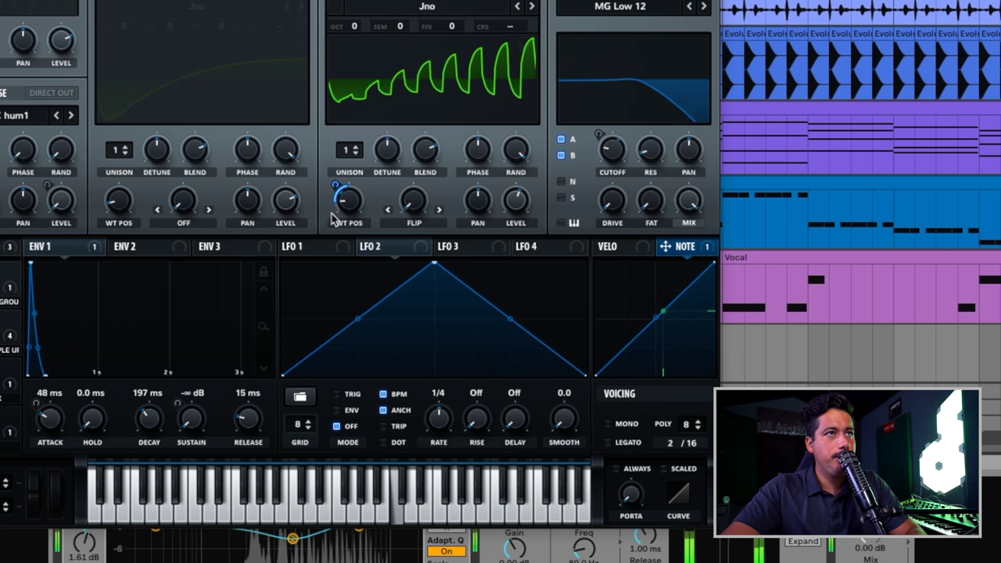
mouse_move(662, 313)
mouse_down()
mouse_move(652, 362)
mouse_move(664, 367)
mouse_move(676, 306)
mouse_up()
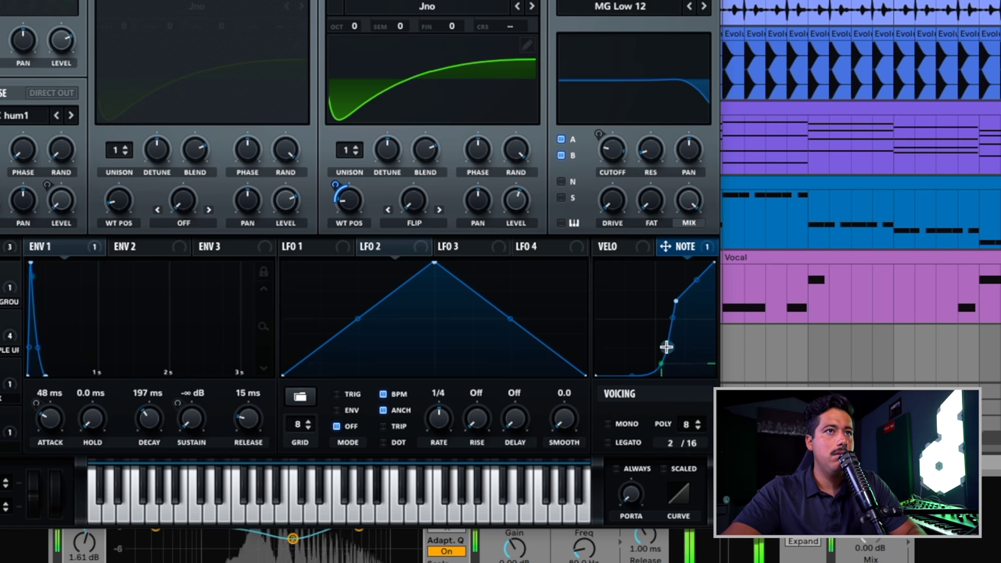
drag(665, 344, 667, 353)
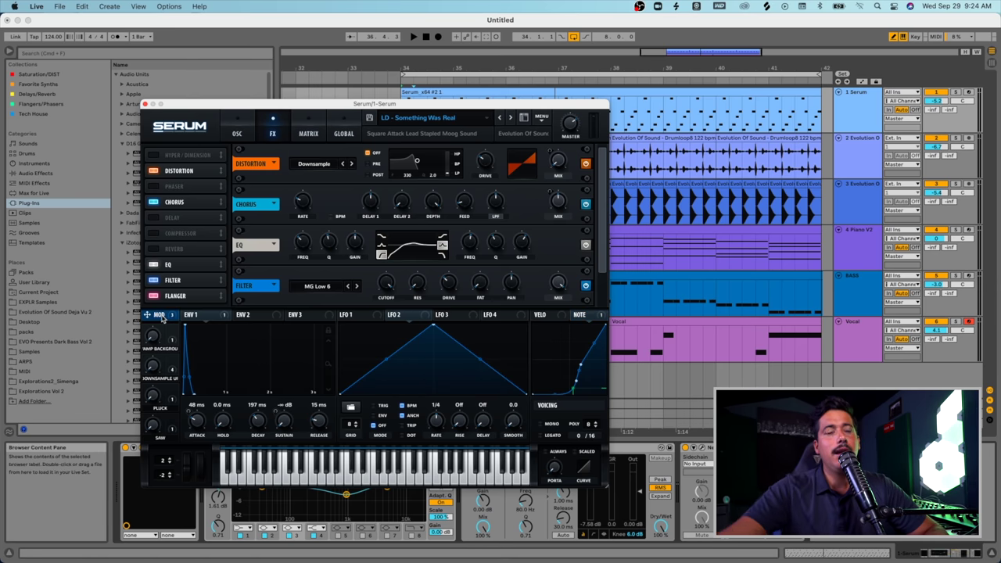
On Serum's OSC page, route LFO 1 to oscillator B's Warp knob, then glance at FX
click(246, 138)
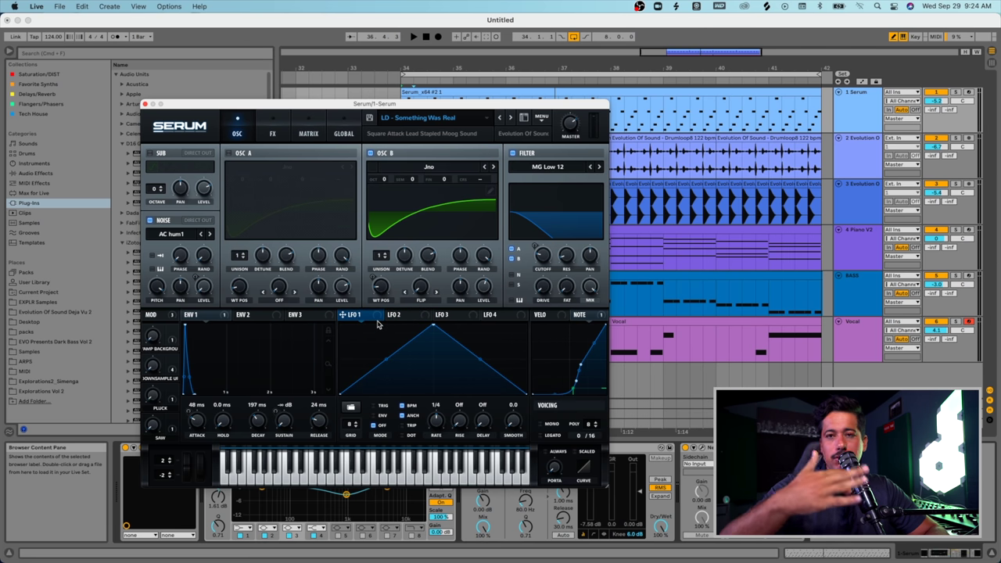
drag(378, 322, 419, 288)
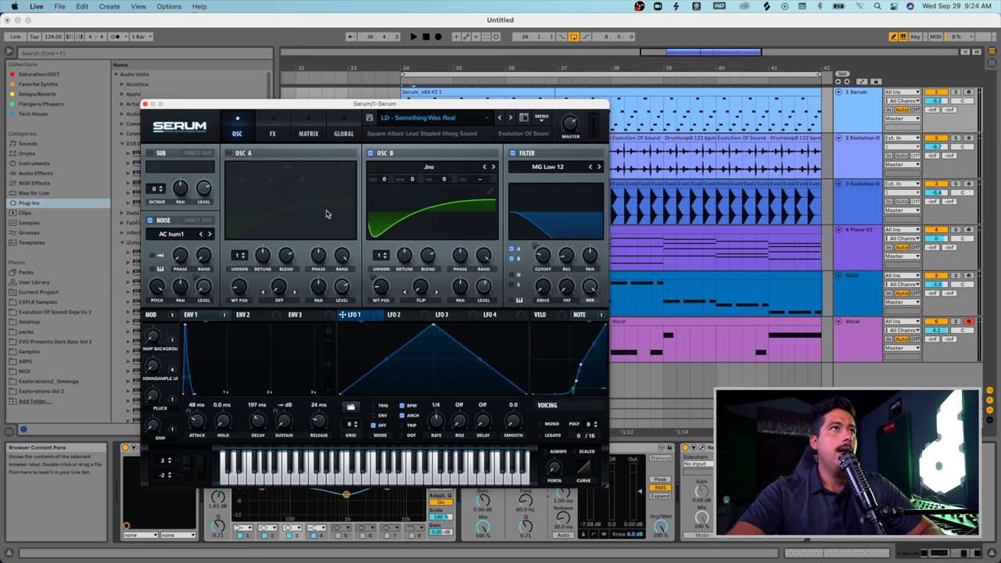
click(273, 131)
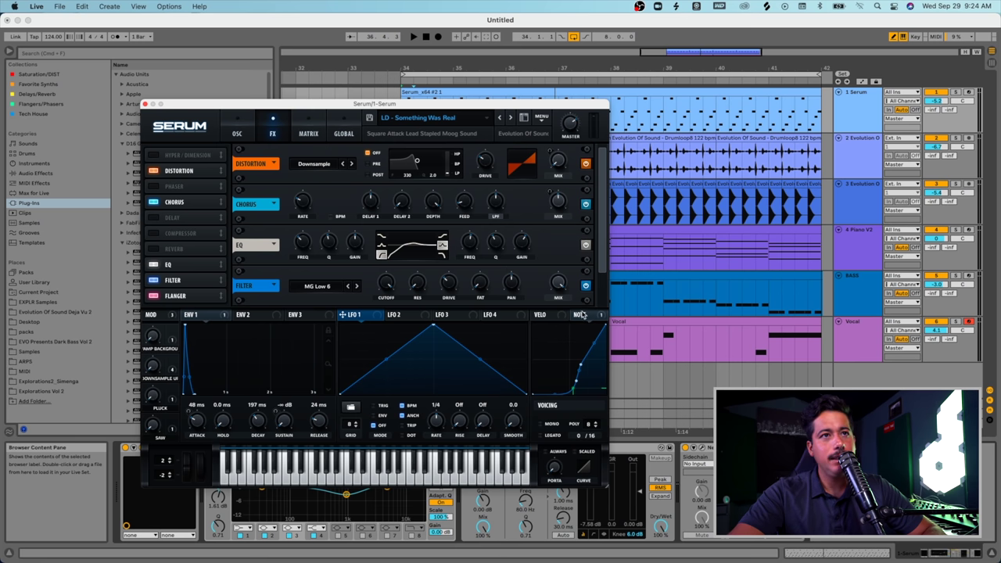
click(236, 130)
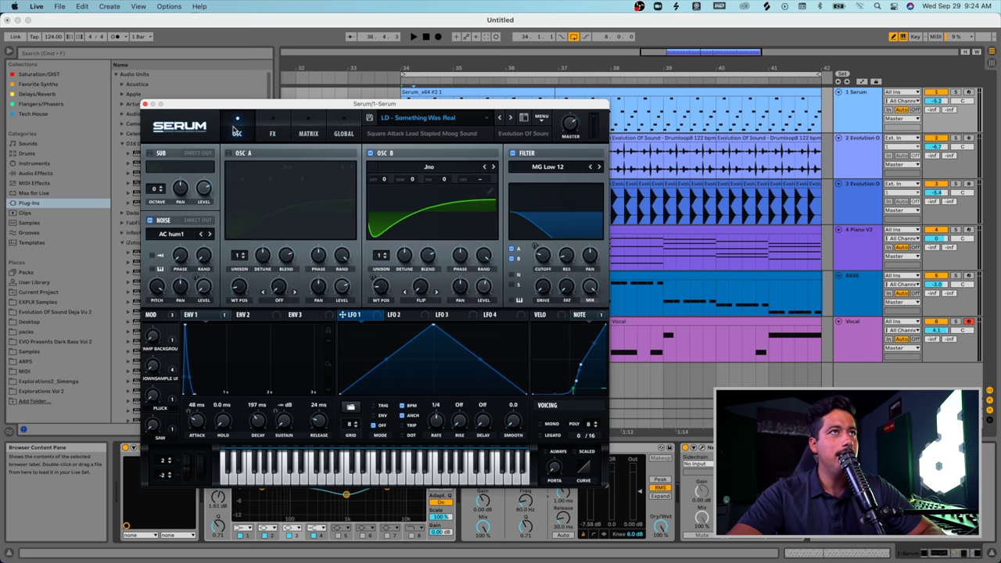
Close the Serum window and browse Live's Audio Effects category
click(145, 104)
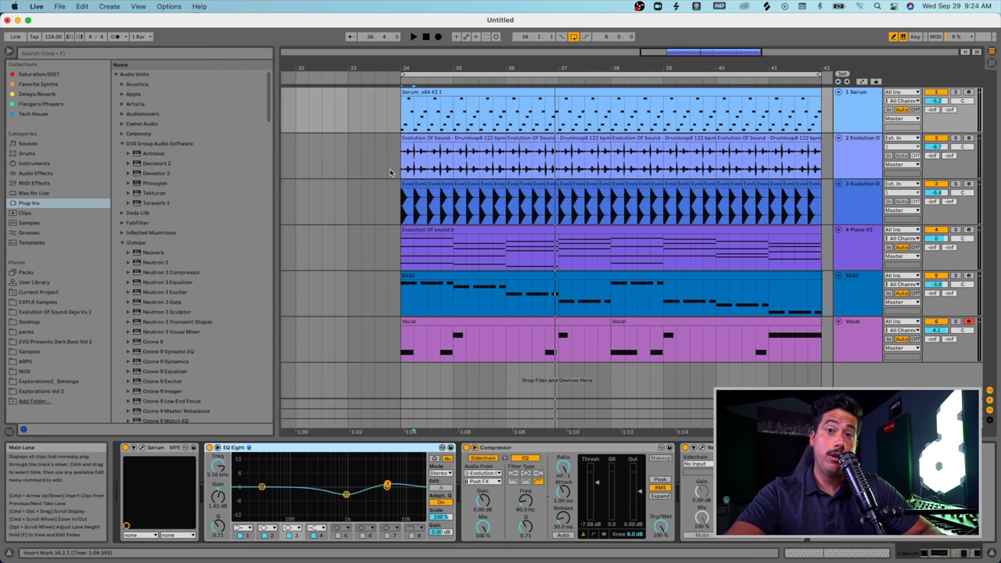
click(251, 55)
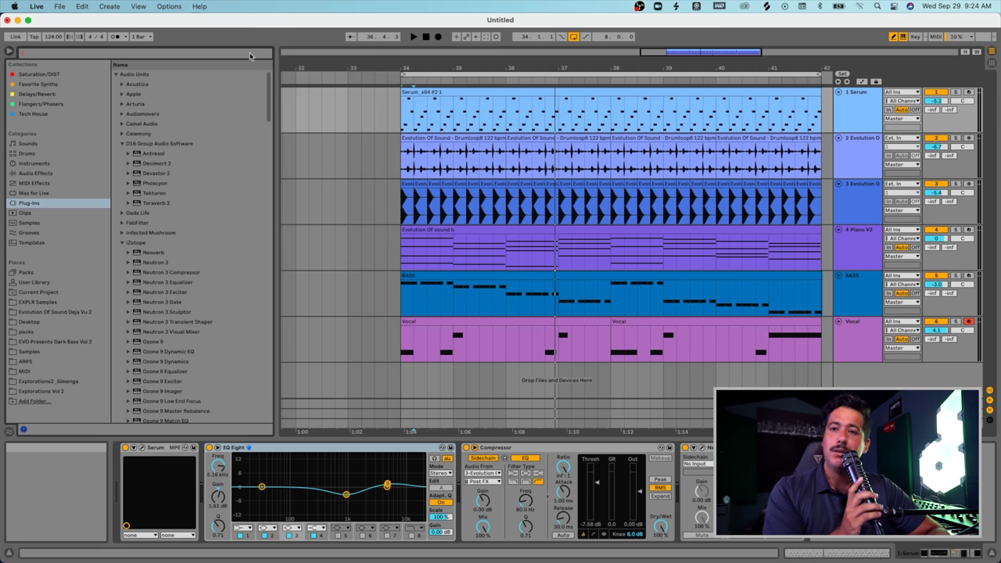
click(70, 173)
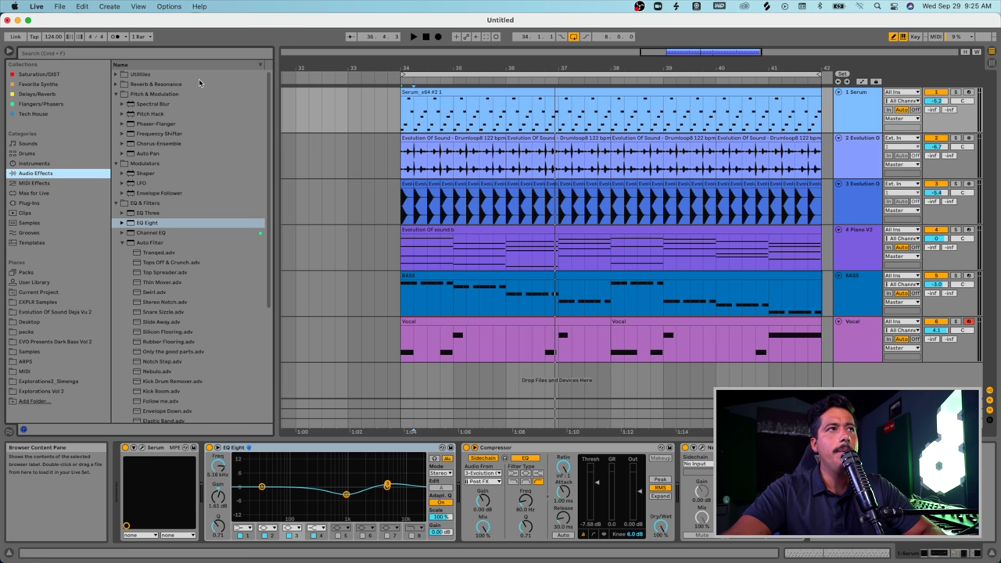
click(87, 53)
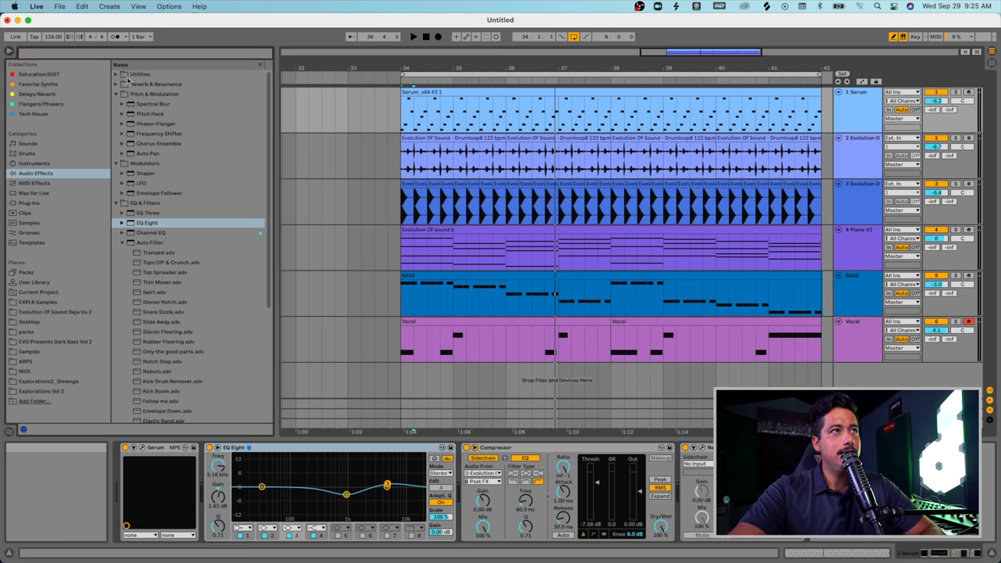
scroll(196, 239, down, 5)
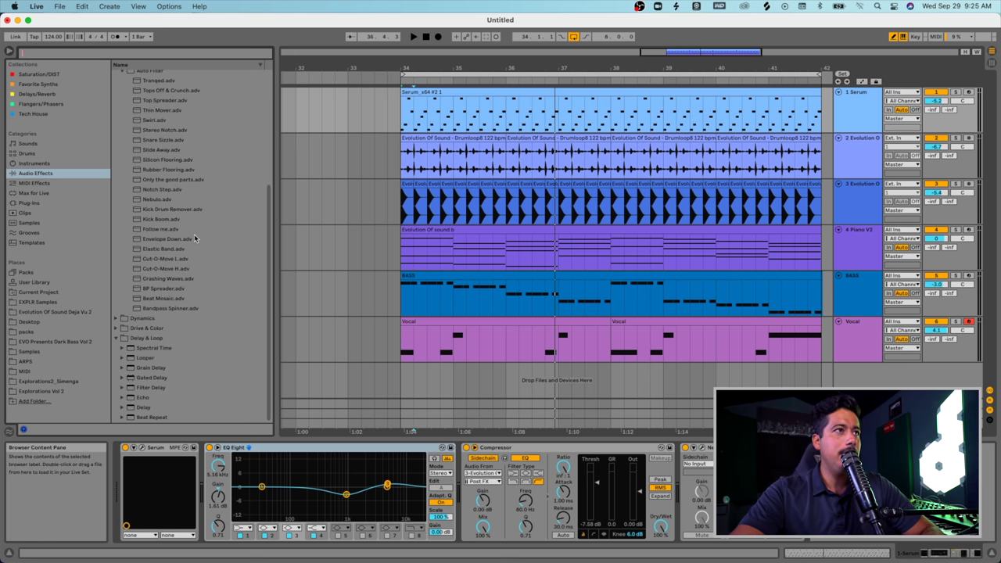
scroll(193, 237, up, 5)
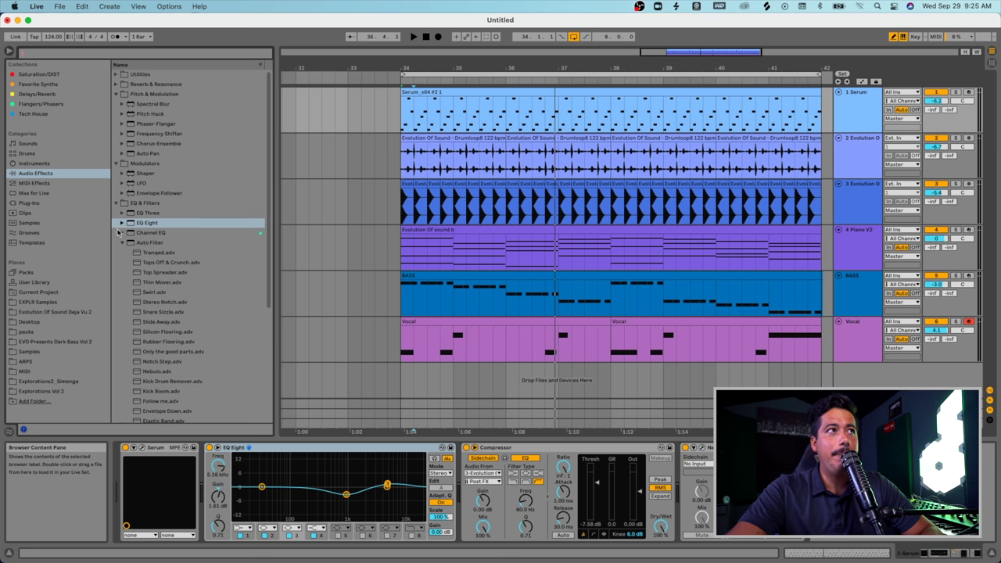
Collapse the effect folders, search 'auto', and expand EQ & Filters to show Auto Filter
click(115, 204)
click(116, 165)
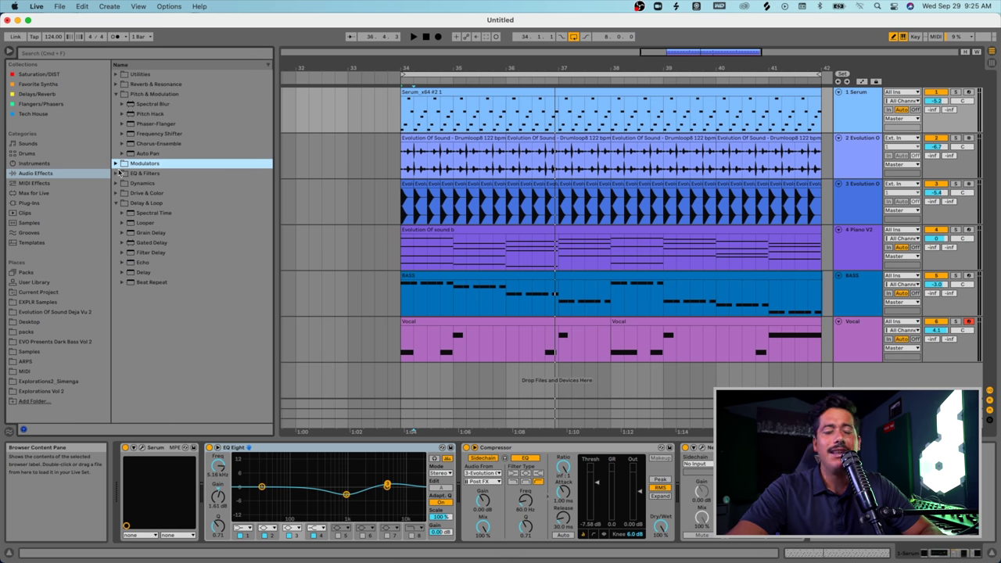
click(115, 93)
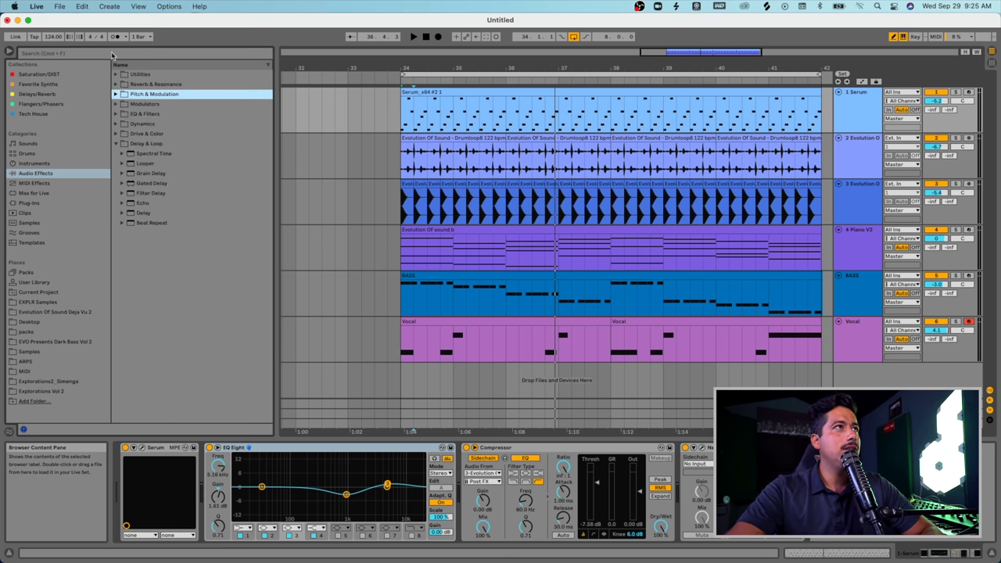
click(111, 54)
text(auto)
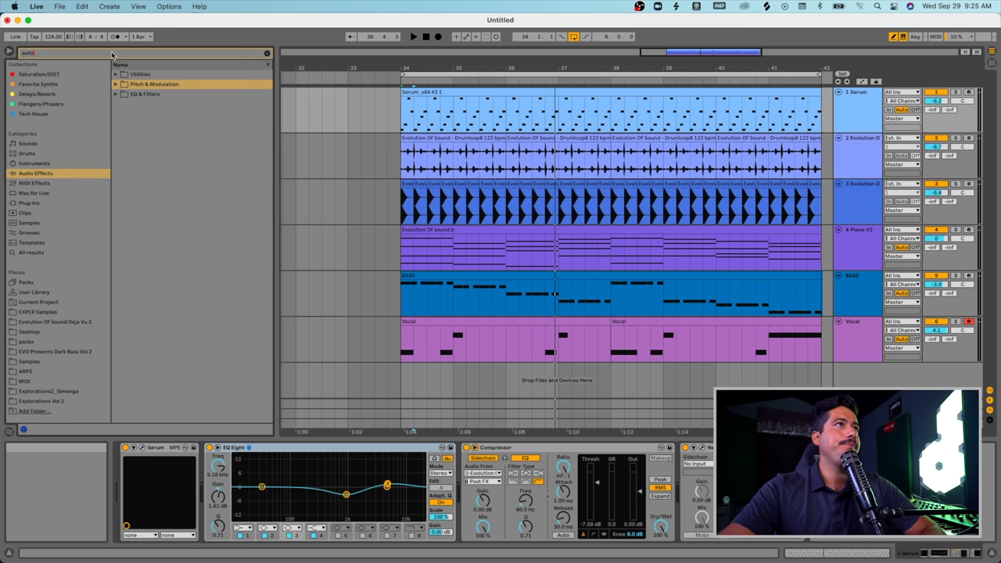
click(115, 94)
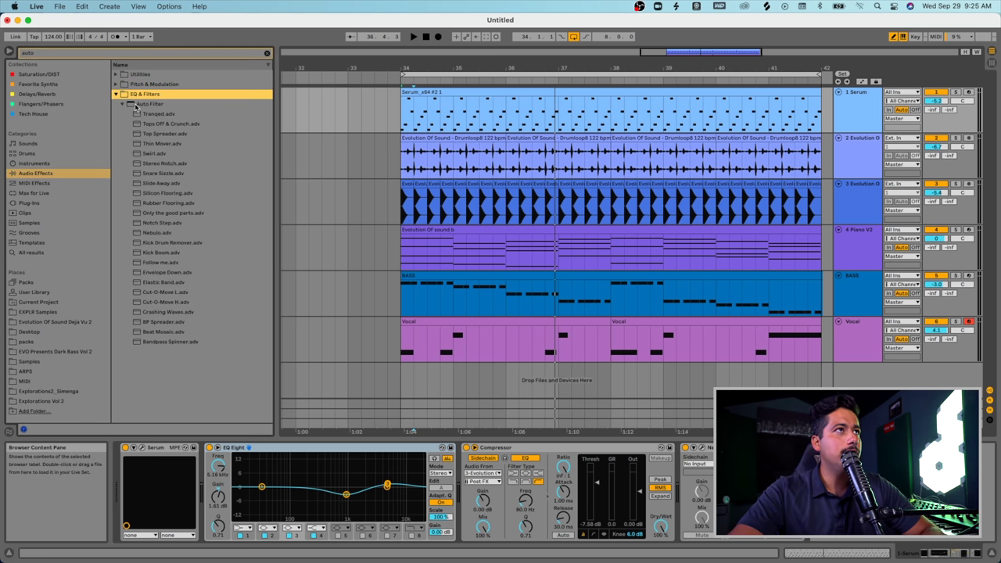
Insert Auto Filter between EQ Eight and Compressor and adjust its cutoff frequency
drag(137, 106, 452, 488)
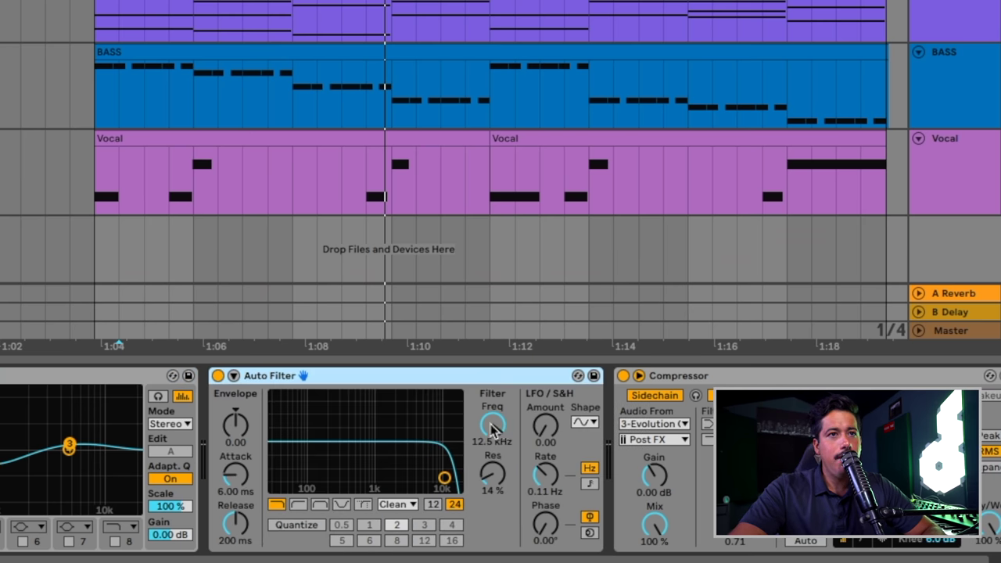
drag(493, 428, 534, 439)
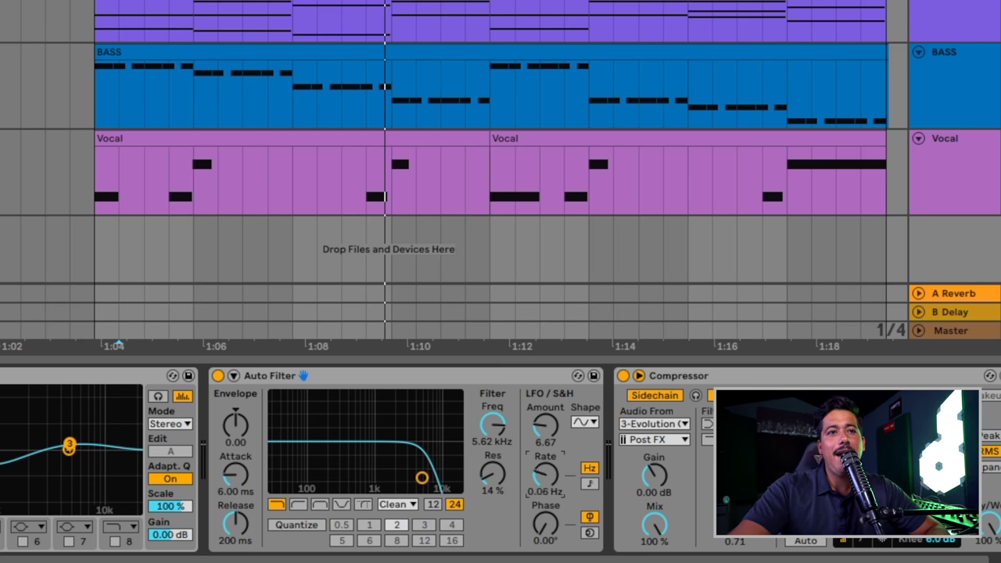
drag(488, 432, 488, 425)
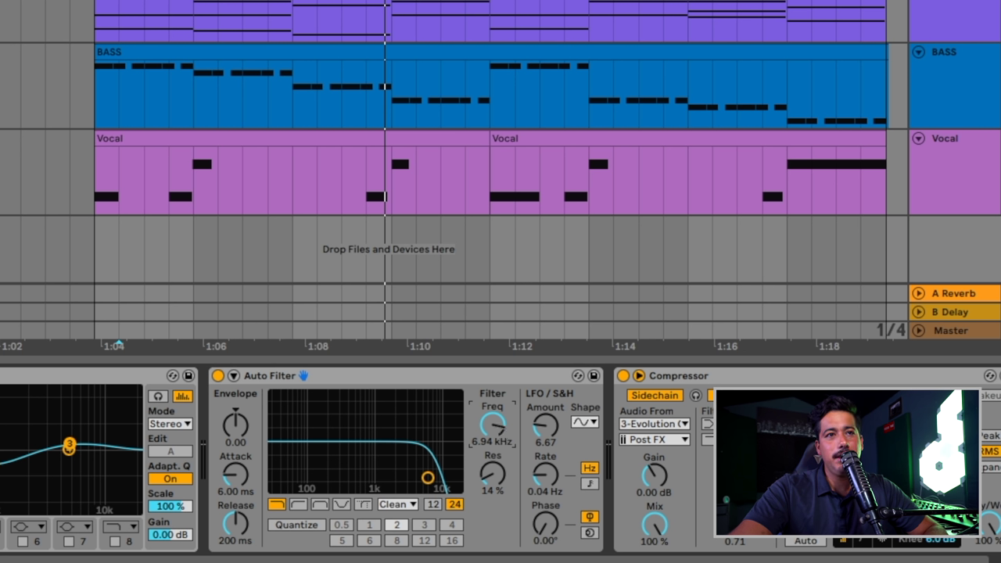
mouse_move(492, 424)
mouse_down()
mouse_move(492, 455)
mouse_move(545, 425)
mouse_move(492, 415)
mouse_up()
While playing, set LFO amount 7.38, rate 0.10 Hz, and cutoff 6.62 kHz
key(space)
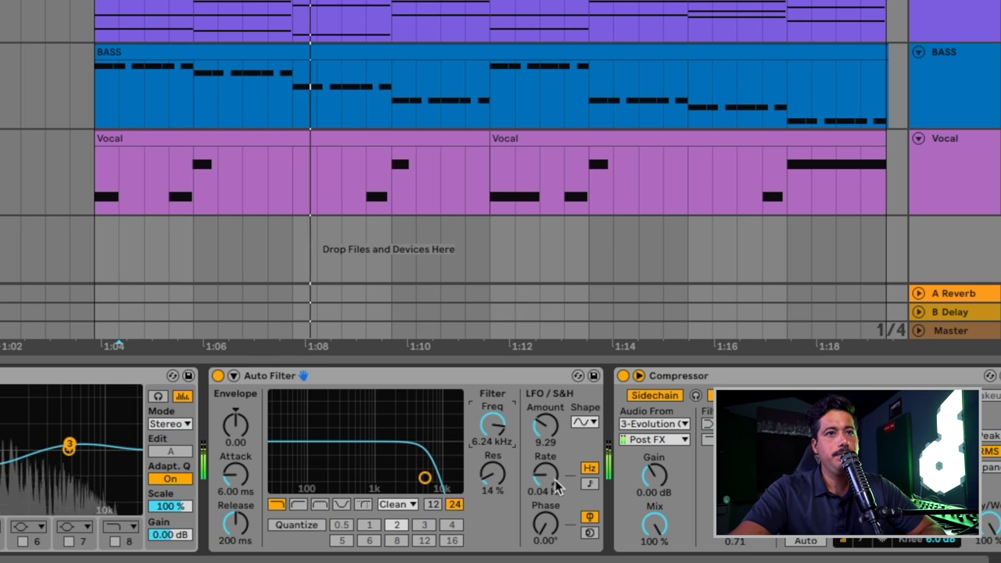
drag(552, 480, 552, 449)
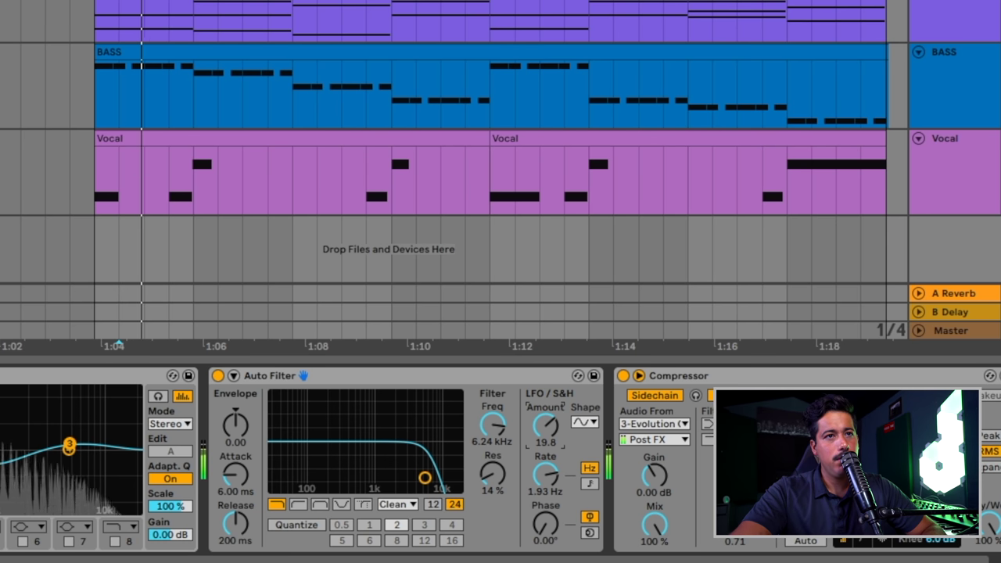
drag(546, 425, 554, 477)
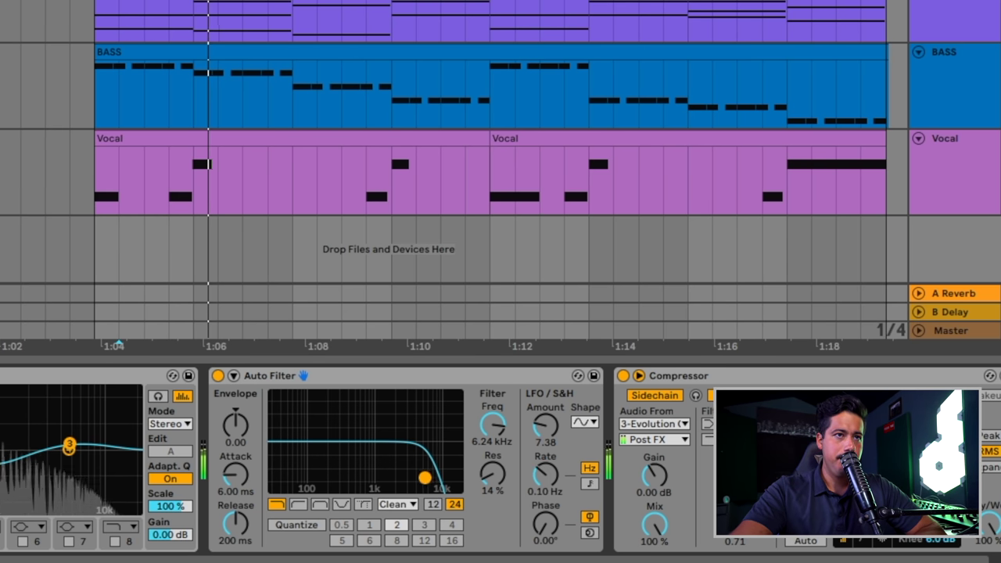
drag(424, 478, 426, 477)
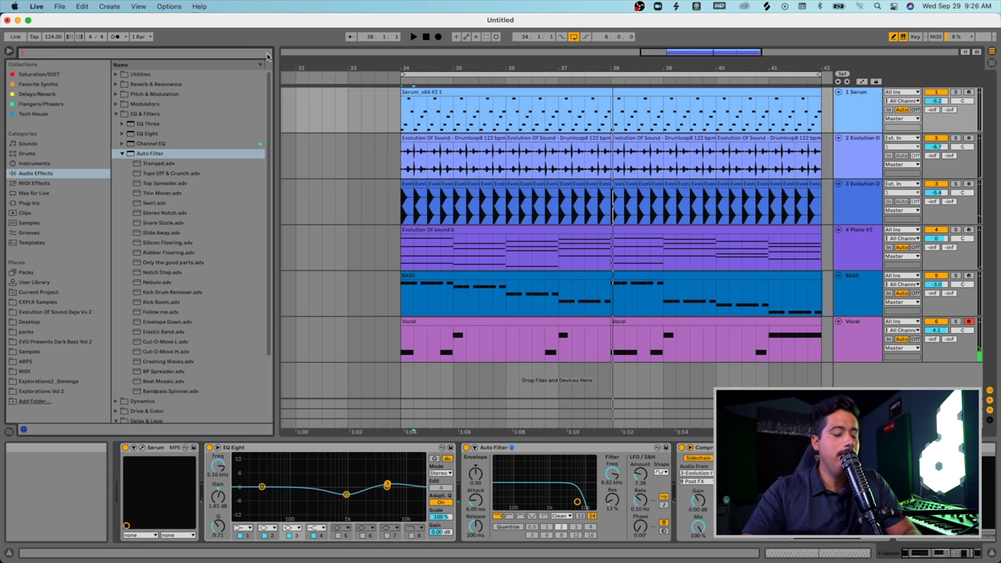
Load Echo from an 'echo' search after Auto Filter and check its Modulation tab
text(CHO)
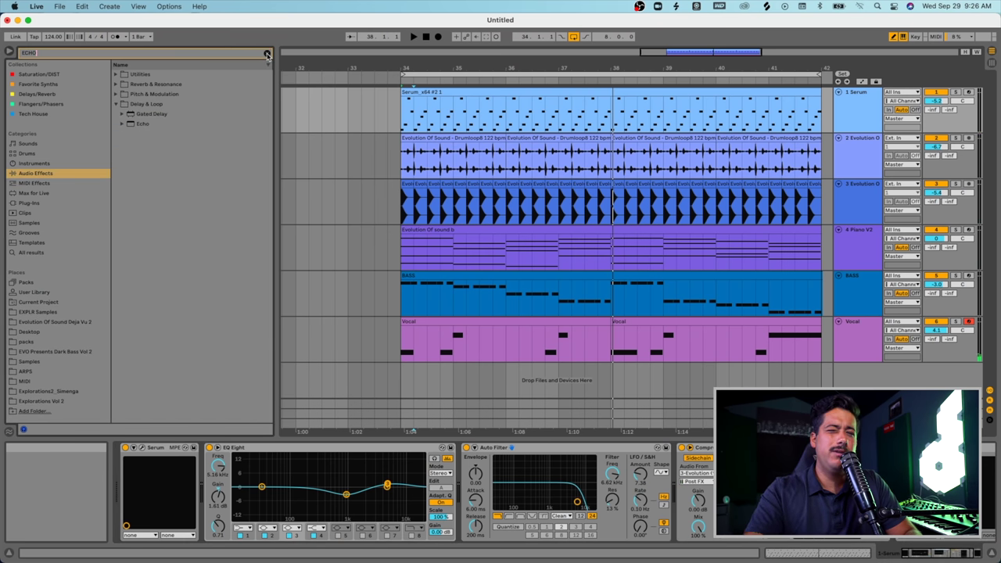
click(148, 127)
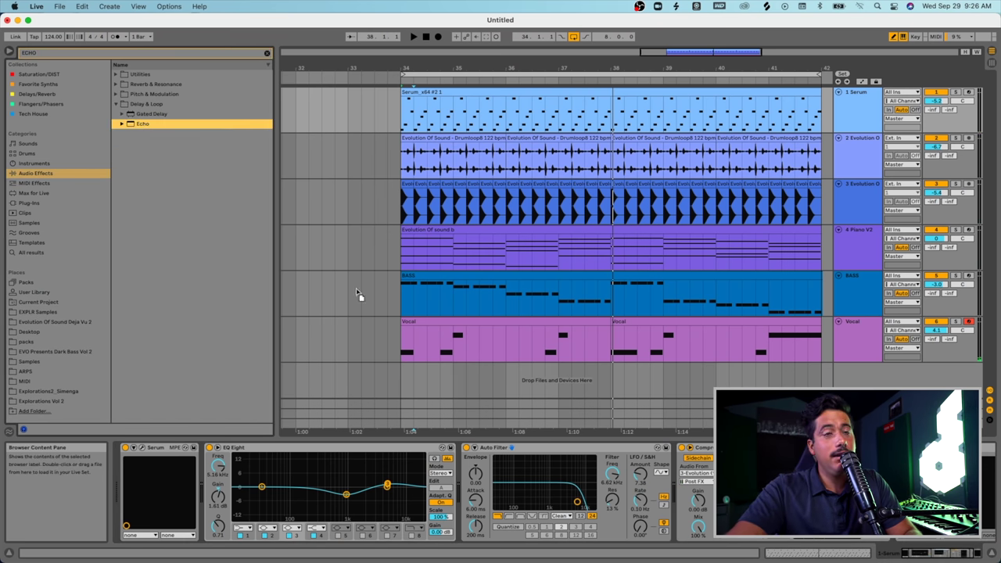
key(Return)
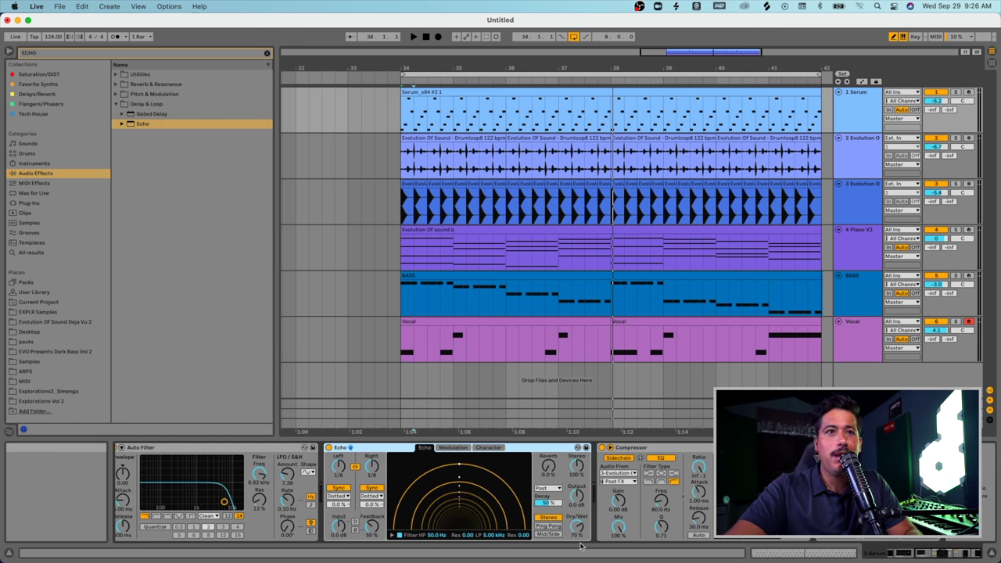
click(440, 450)
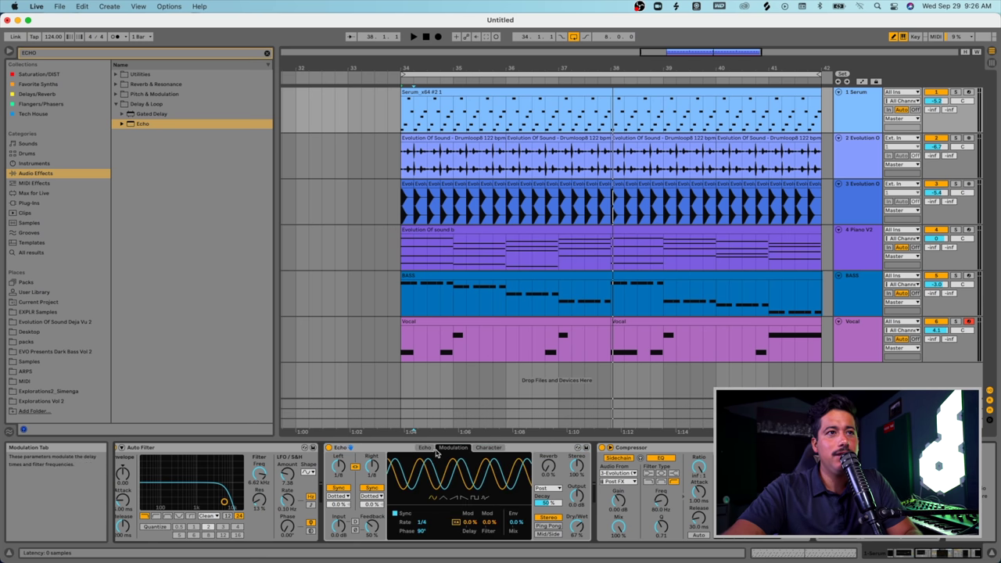
click(423, 448)
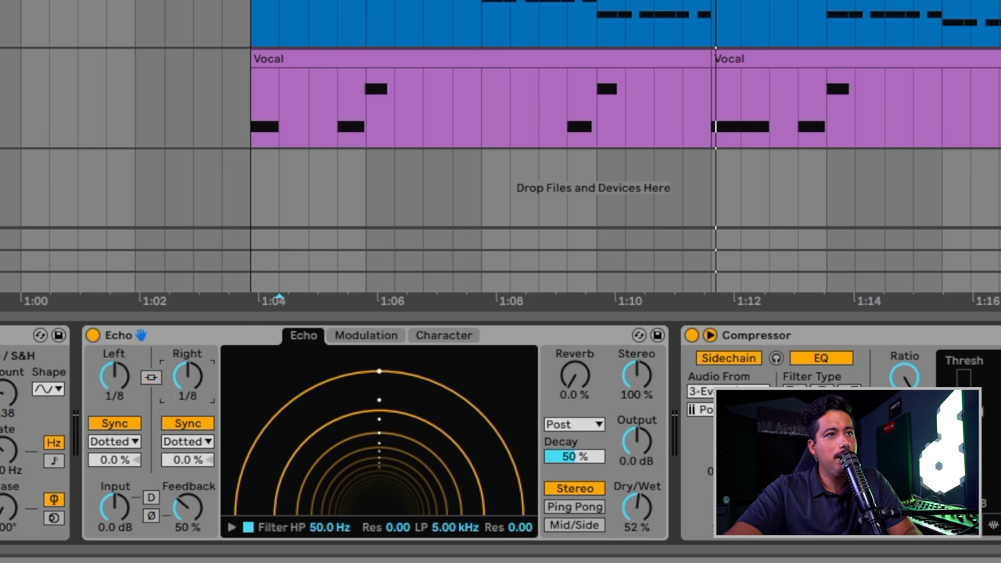
Set Echo's right delay to 1/4, lower dry/wet, and add 43% reverb
drag(186, 376, 187, 364)
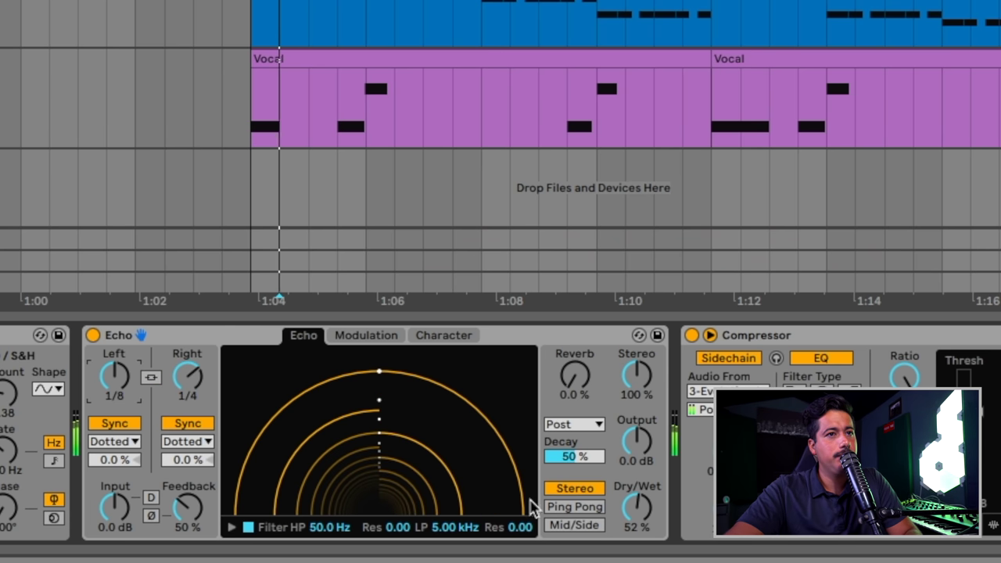
drag(637, 507, 637, 519)
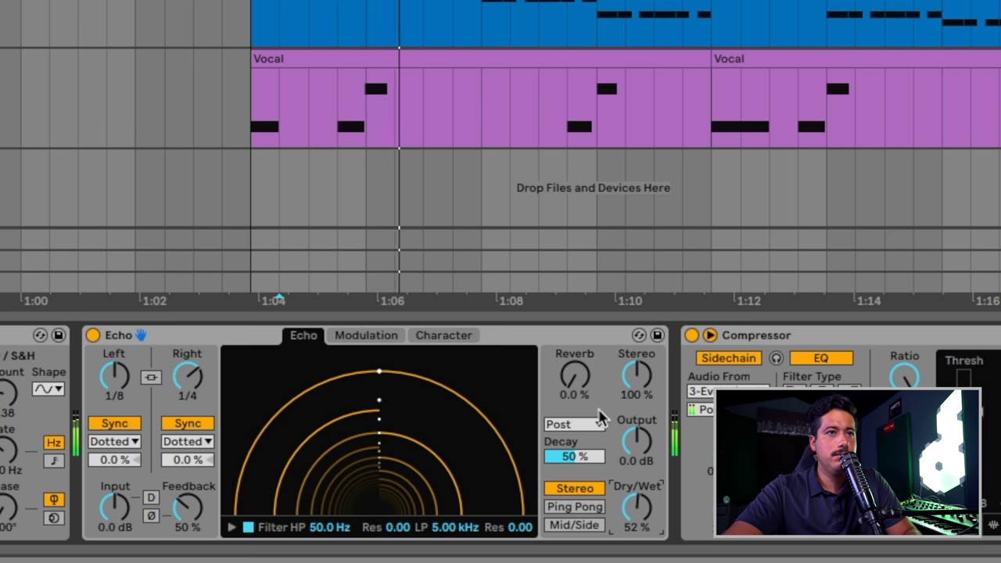
drag(559, 391, 559, 380)
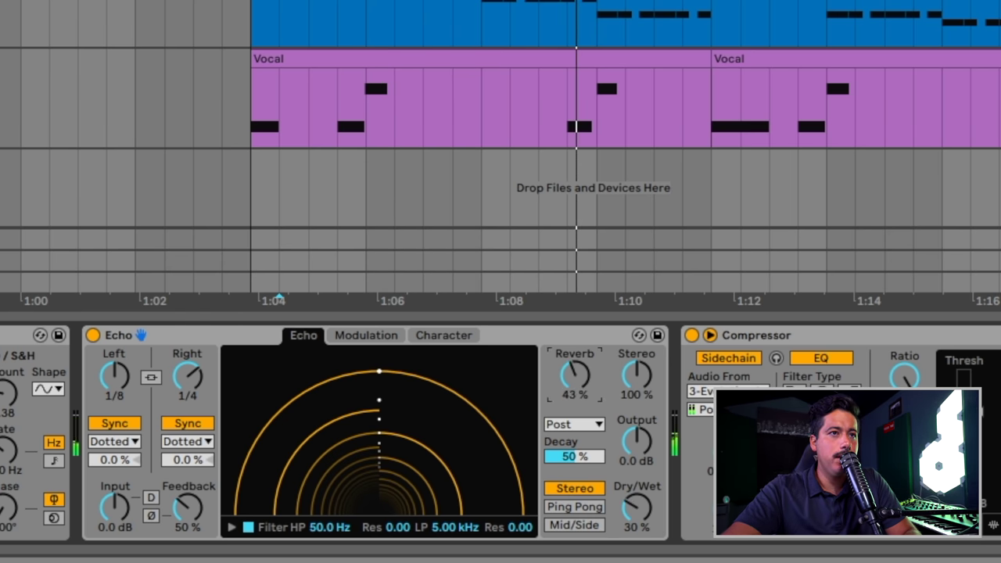
Set Echo's filter to 293 Hz high-pass and 2.36 kHz low-pass, with dry/wet at 100%
click(231, 527)
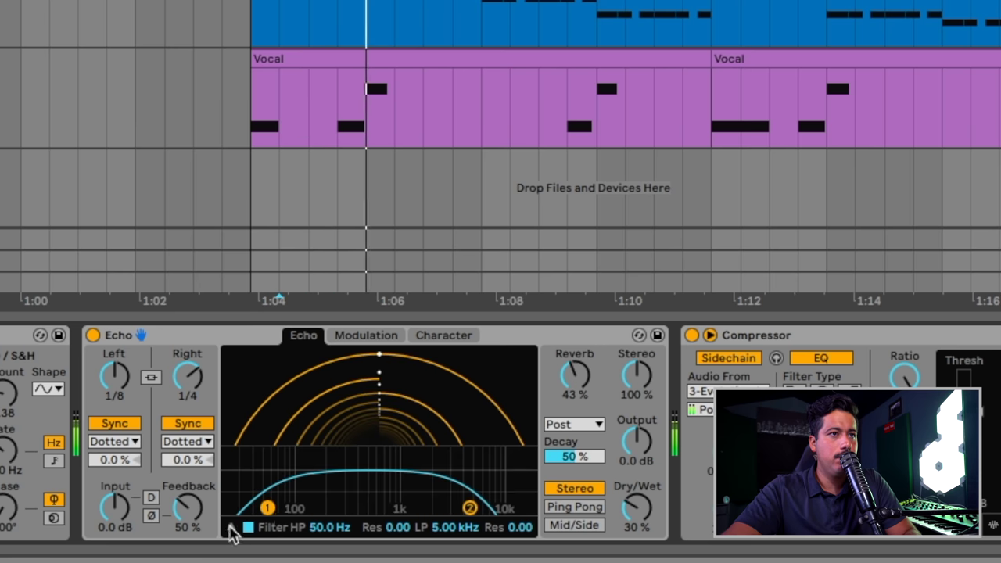
drag(267, 508, 323, 507)
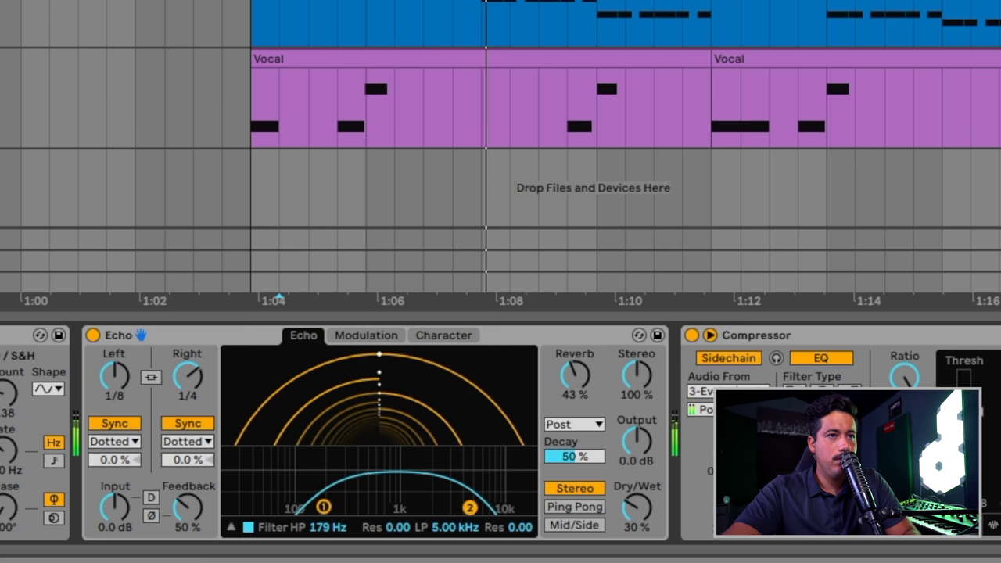
drag(469, 508, 420, 498)
drag(323, 506, 345, 501)
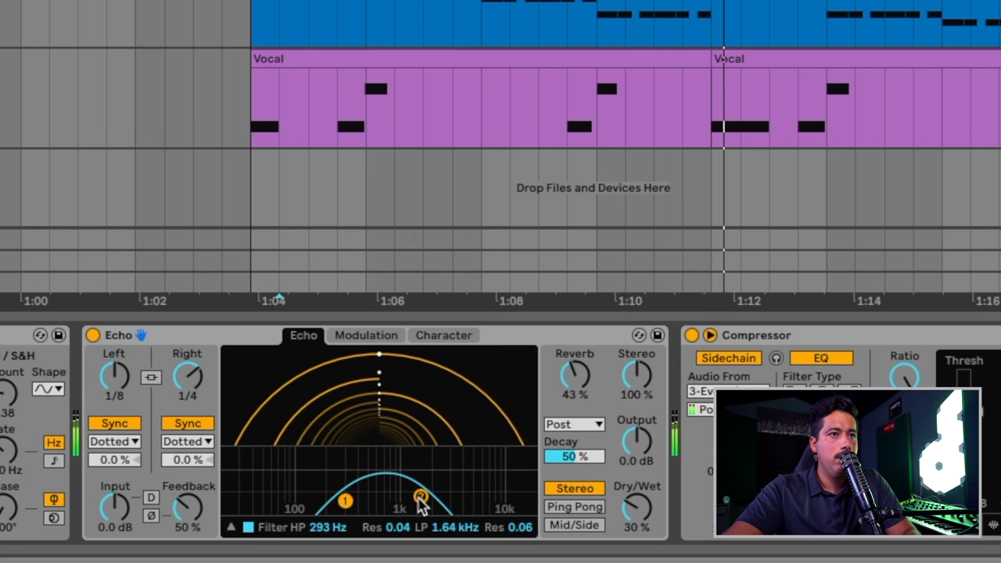
mouse_move(421, 502)
mouse_down()
mouse_move(454, 500)
mouse_move(438, 502)
mouse_up()
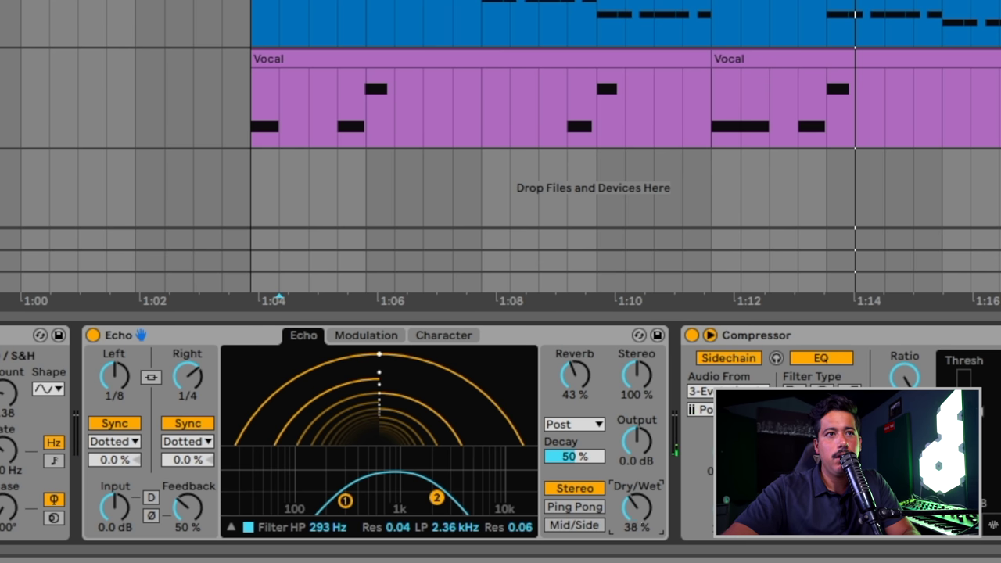
drag(637, 516, 637, 477)
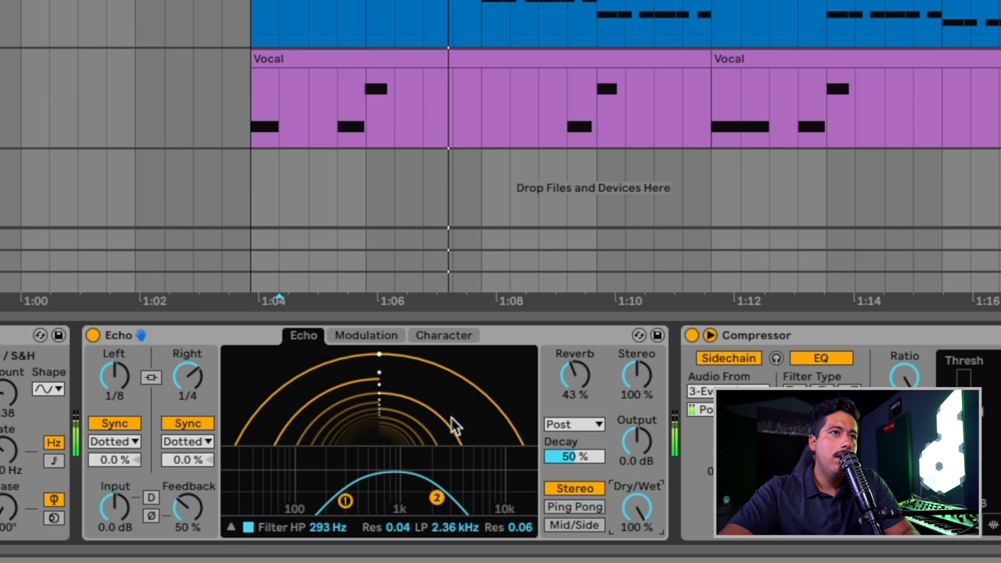
Raise the Echo's delay-time modulation amount on its Modulation tab
click(393, 341)
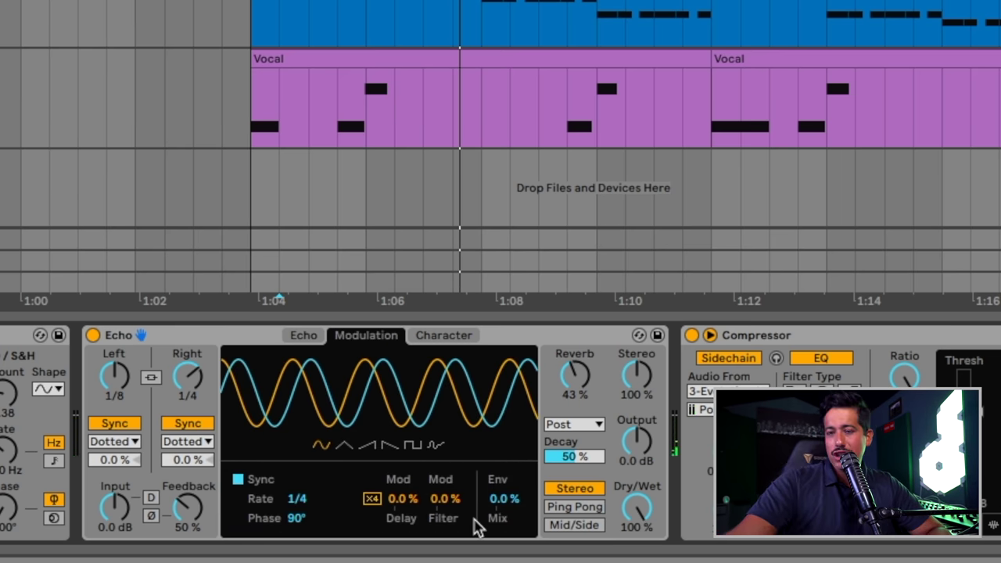
click(307, 335)
click(358, 336)
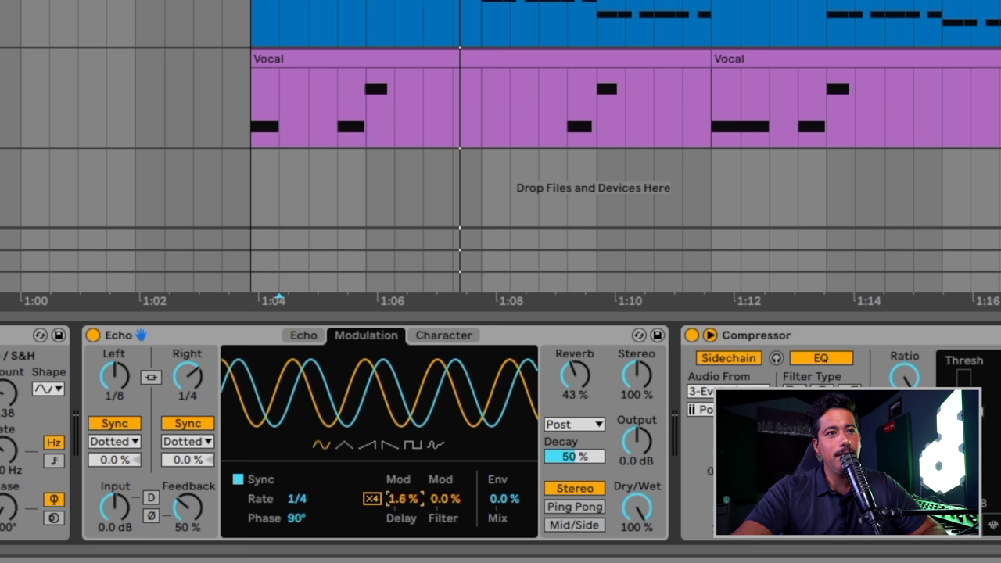
key(space)
drag(408, 512, 408, 545)
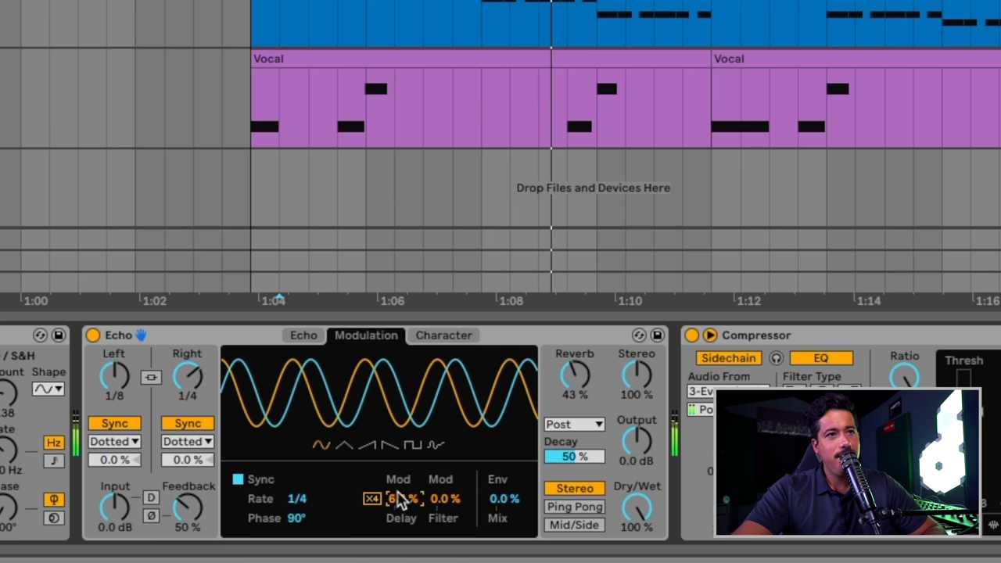
Lower the Echo's low-pass cutoff to 1.91 kHz
click(303, 336)
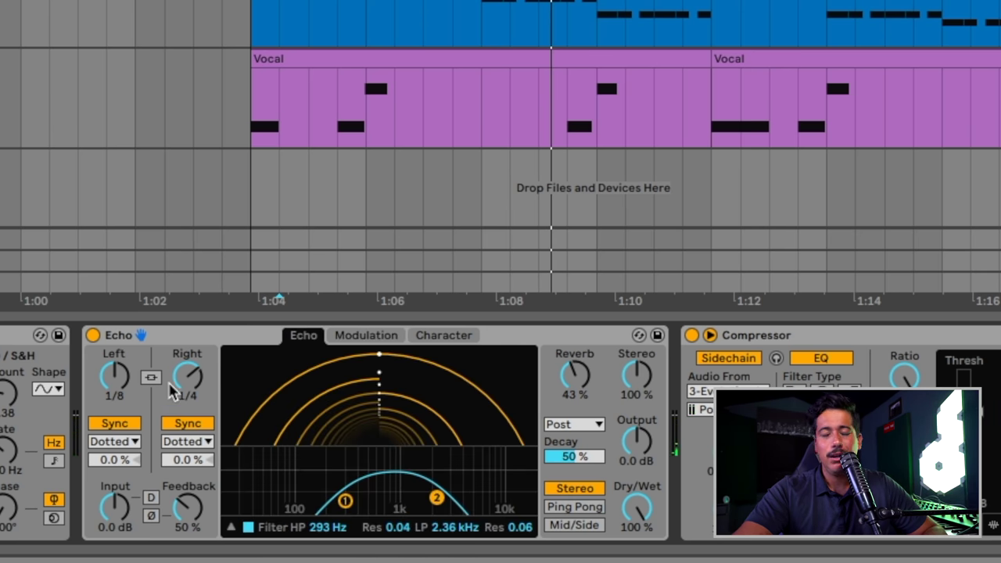
click(386, 336)
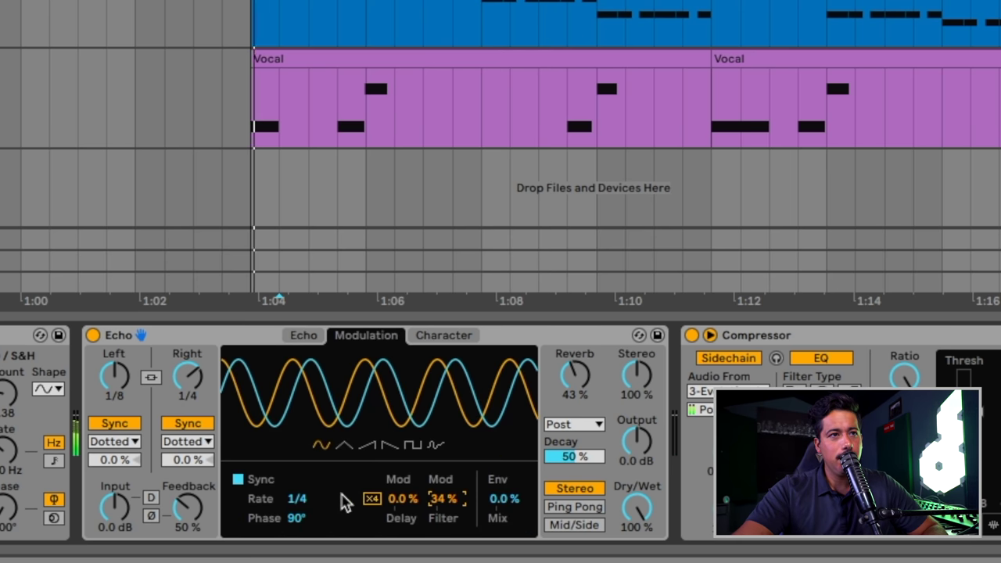
click(311, 336)
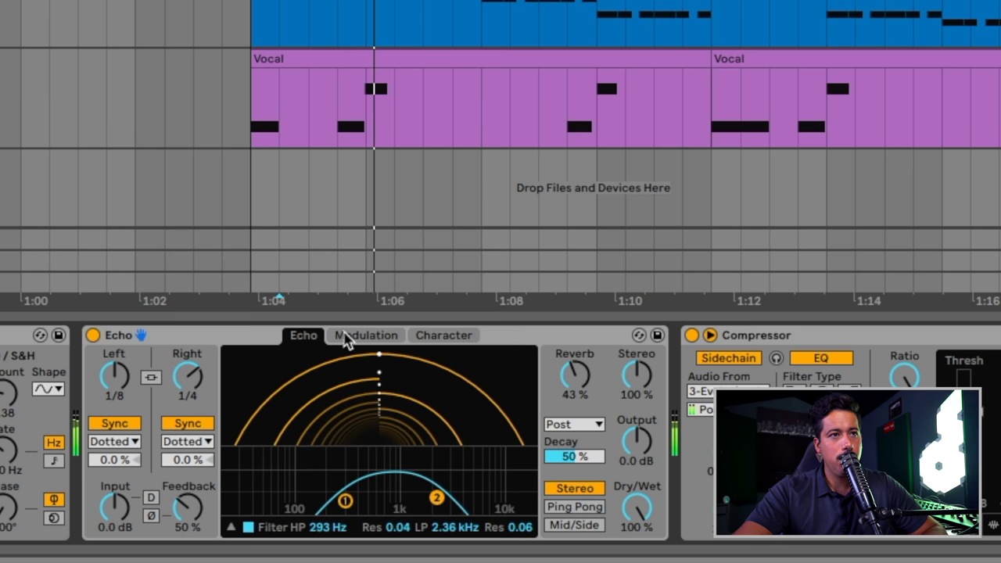
drag(439, 501, 429, 499)
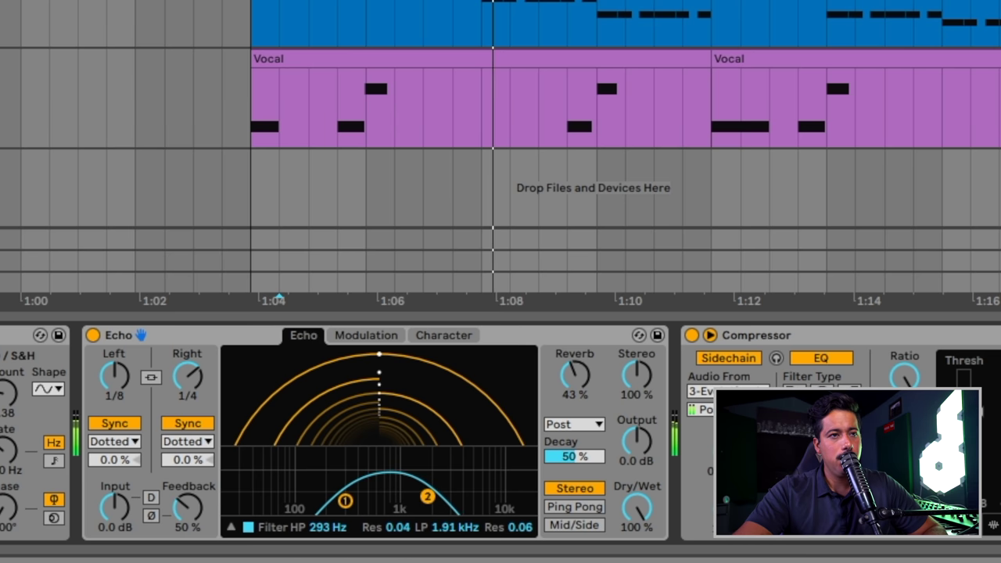
Set Echo's filter modulation to 61% and settle Dry/Wet at 43%
click(348, 337)
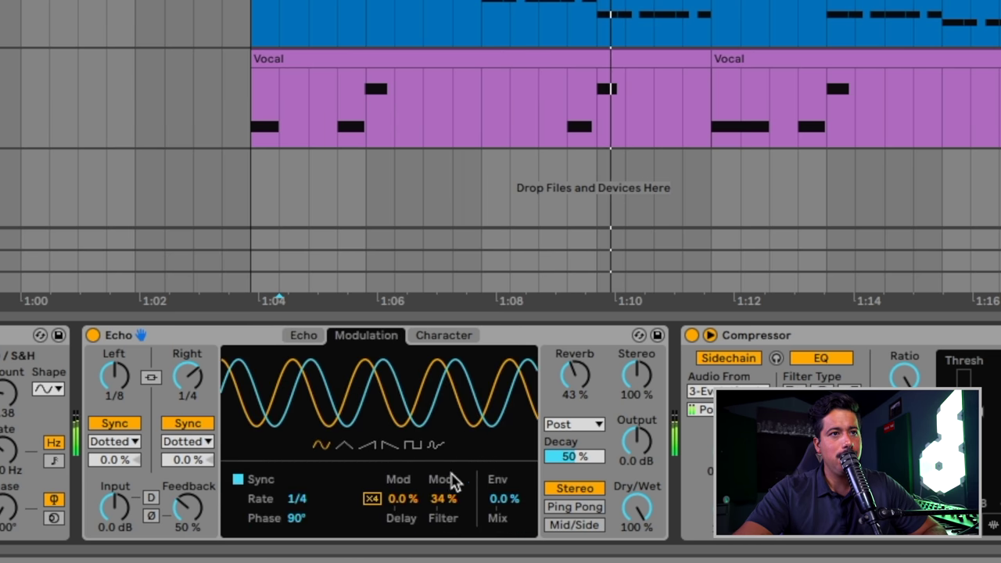
drag(446, 498, 460, 500)
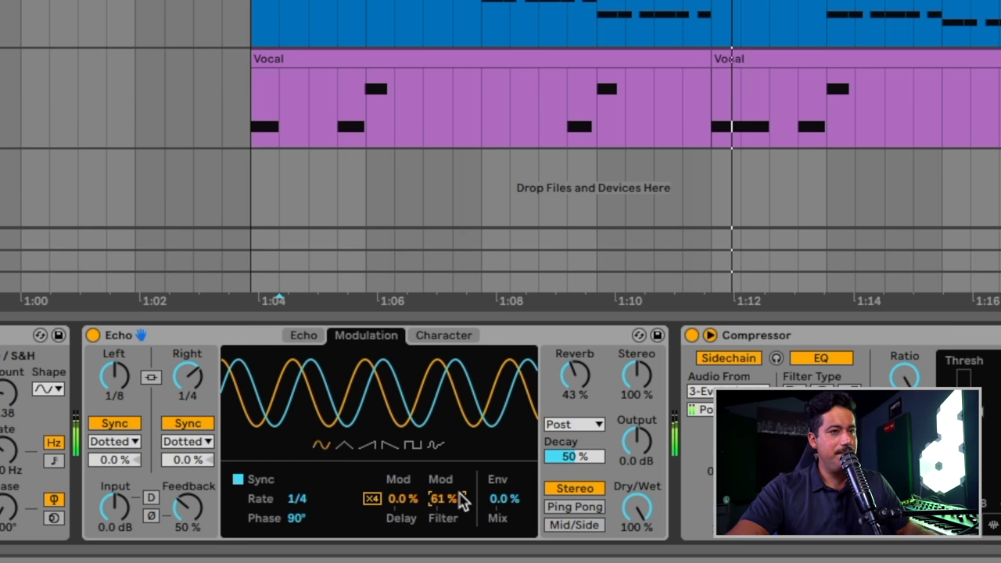
drag(636, 508, 637, 555)
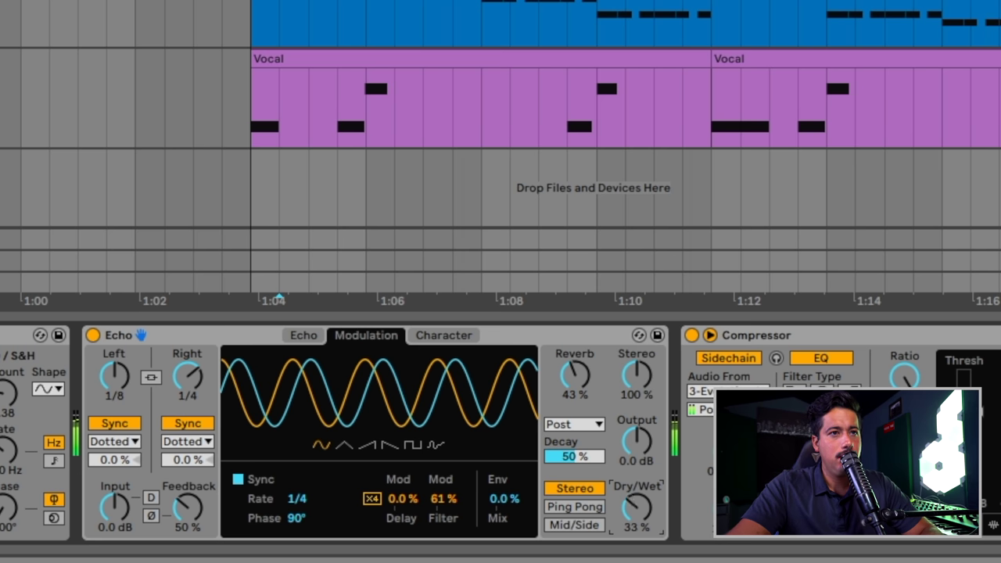
drag(636, 508, 637, 481)
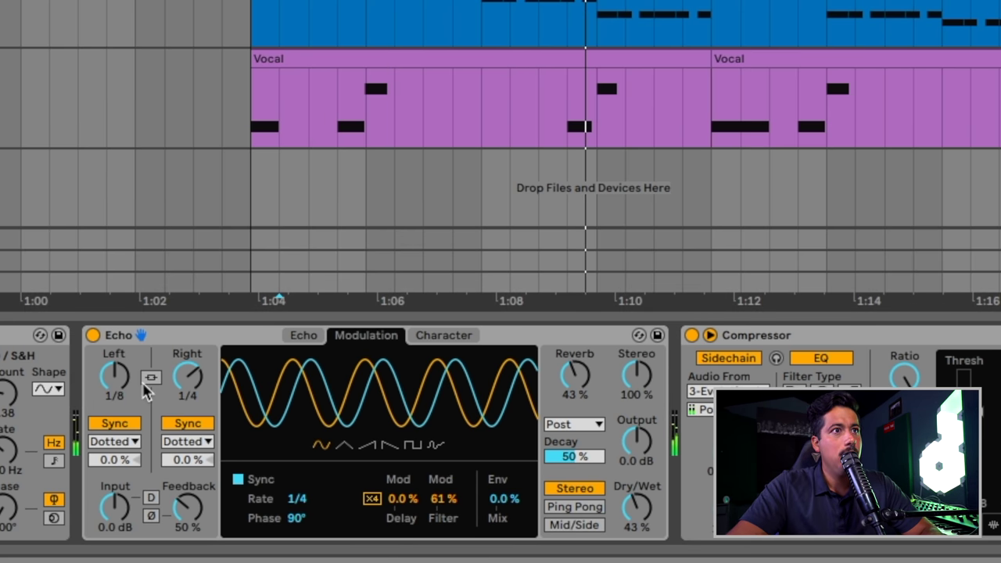
Shift the Echo's filter band up to 832 Hz–5.43 kHz
click(311, 354)
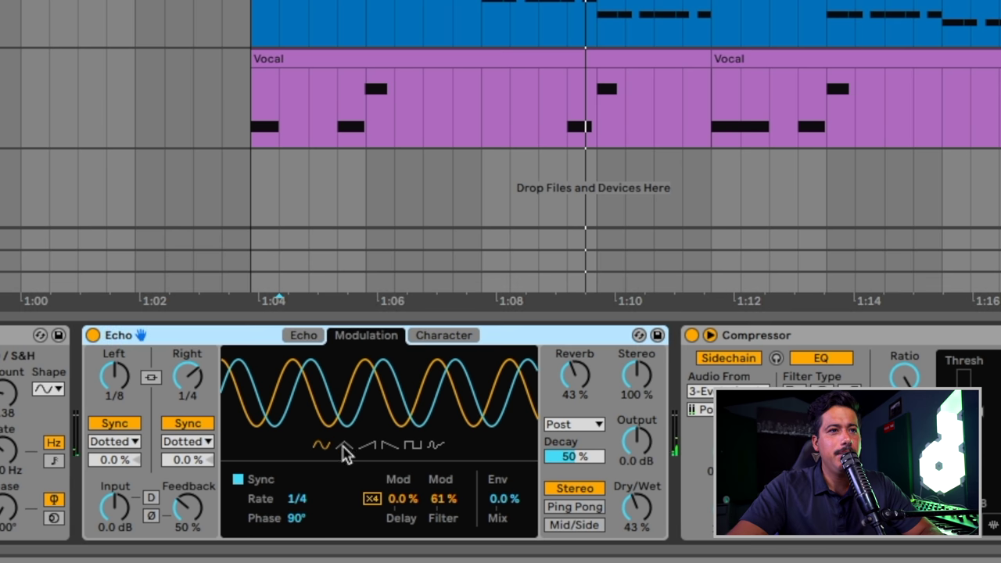
click(309, 333)
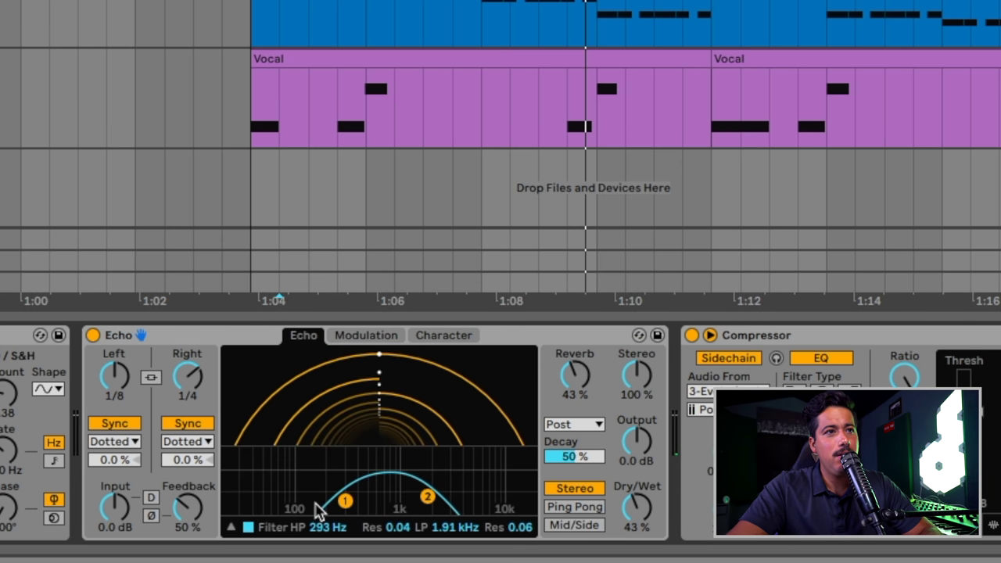
drag(366, 508, 392, 505)
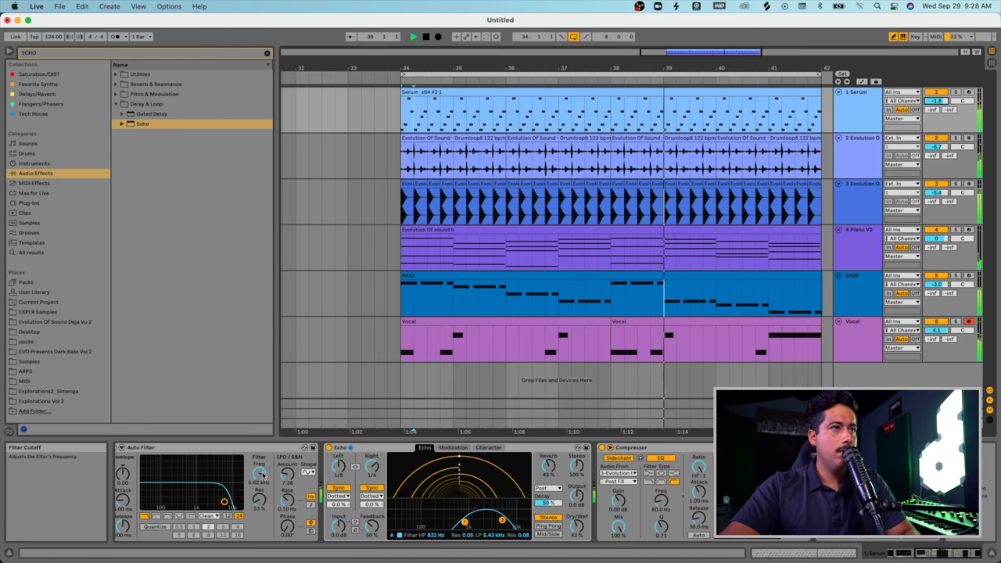
Lower the Auto Filter cutoff frequency and collapse the Auto Filter device
mouse_move(287, 474)
mouse_down()
mouse_move(287, 486)
mouse_move(287, 473)
mouse_up()
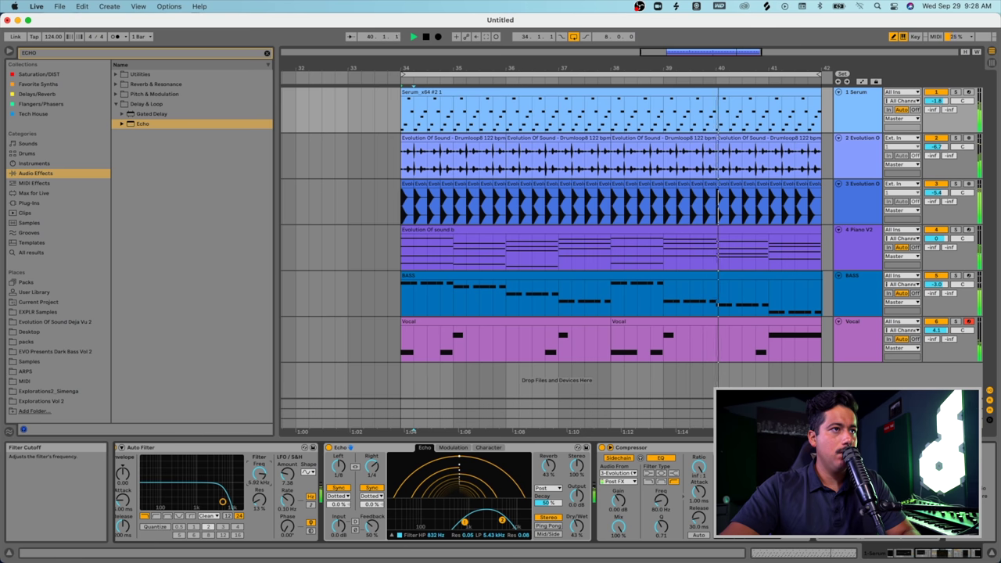
scroll(380, 324, left, 5)
scroll(225, 460, left, 6)
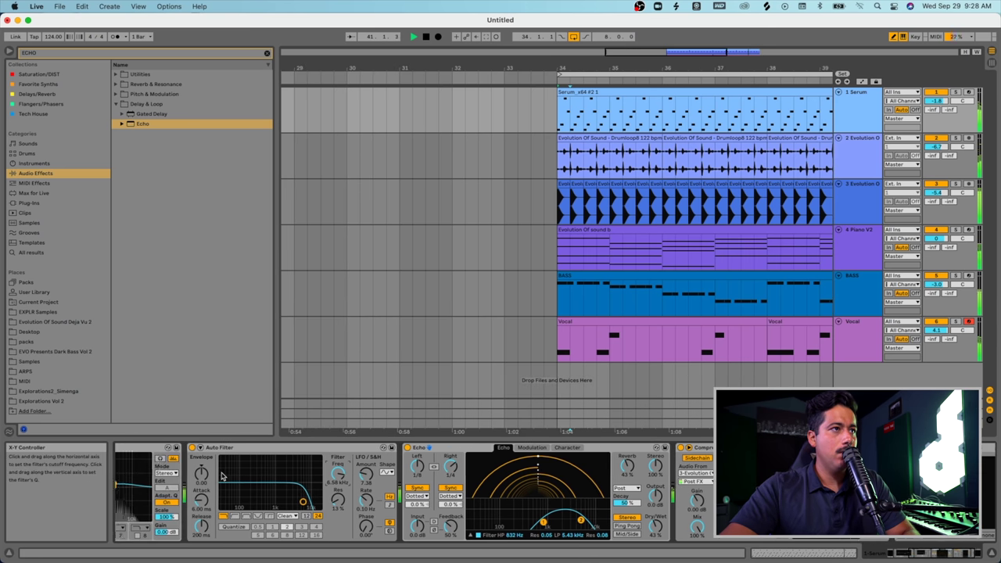
scroll(224, 461, left, 4)
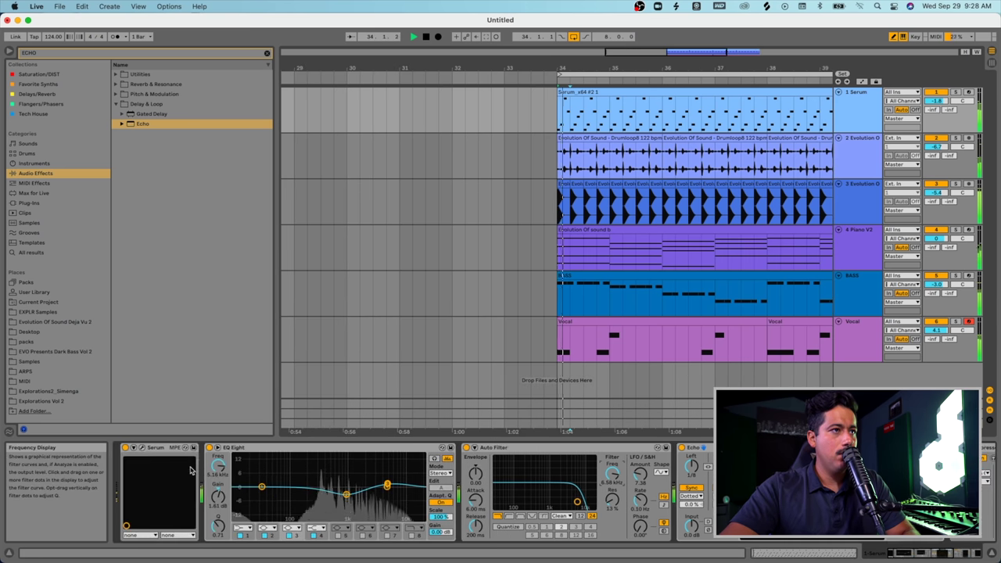
double_click(522, 447)
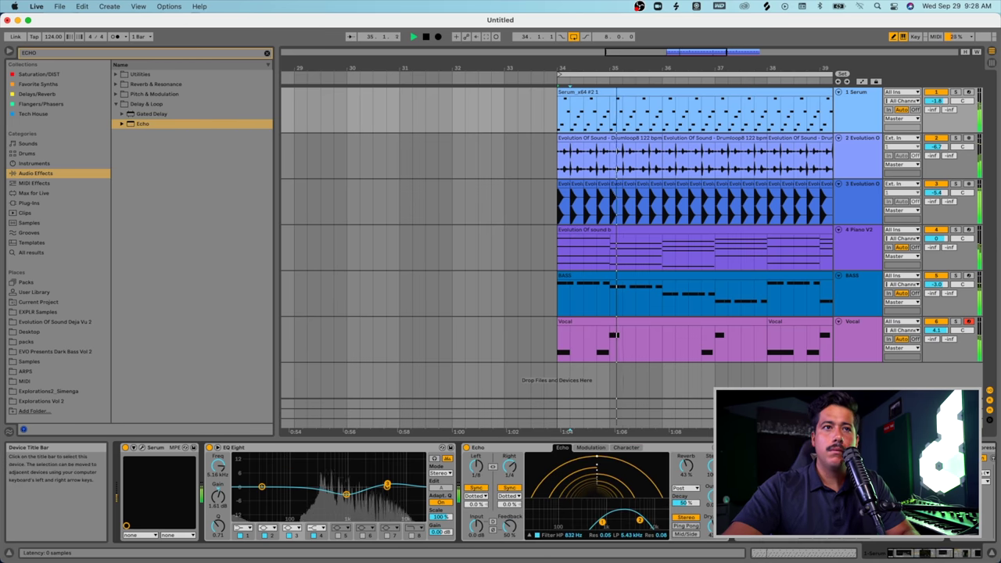
Open and close the Serum window, then nudge the Echo filter band slightly lower
click(184, 448)
click(174, 147)
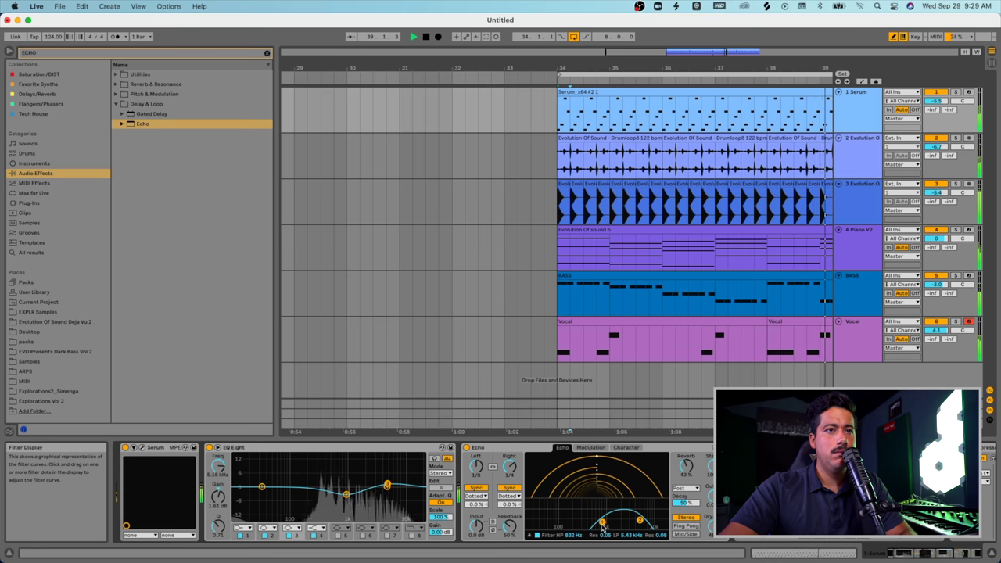
drag(639, 520, 620, 520)
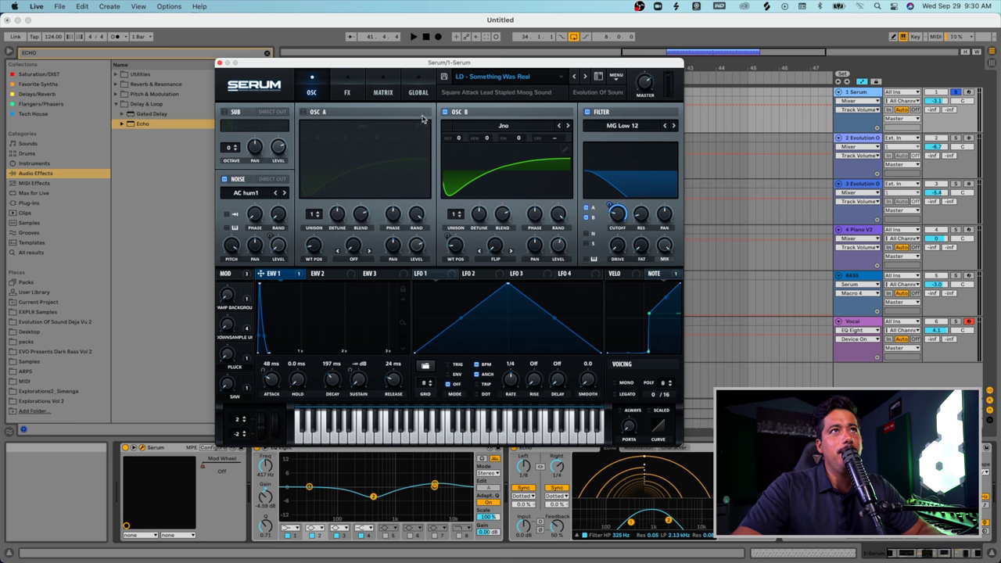
Move the Serum window aside, leave Configure with Env1 Dec and Rel exposed, and close Serum
drag(332, 65, 295, 75)
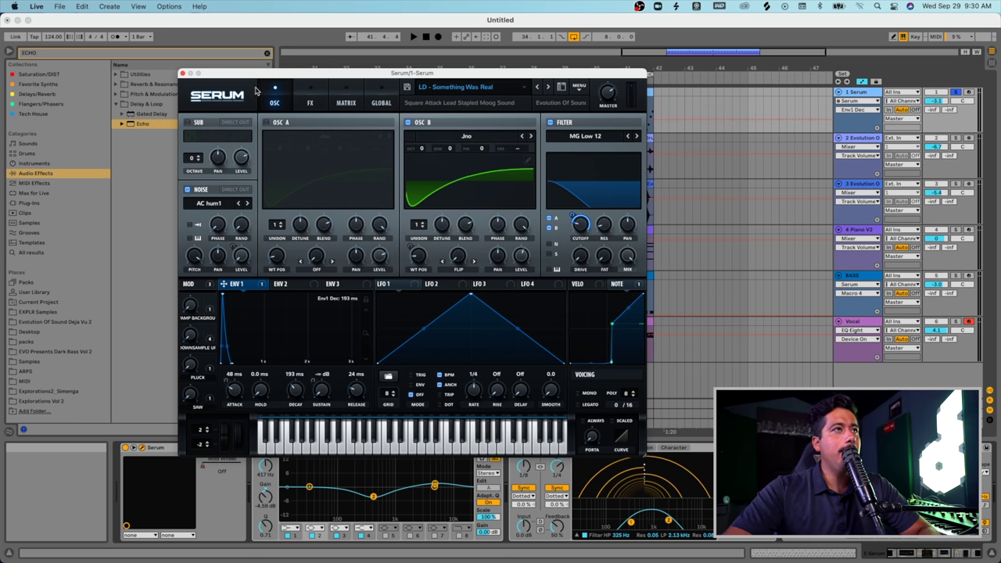
drag(255, 73, 414, 103)
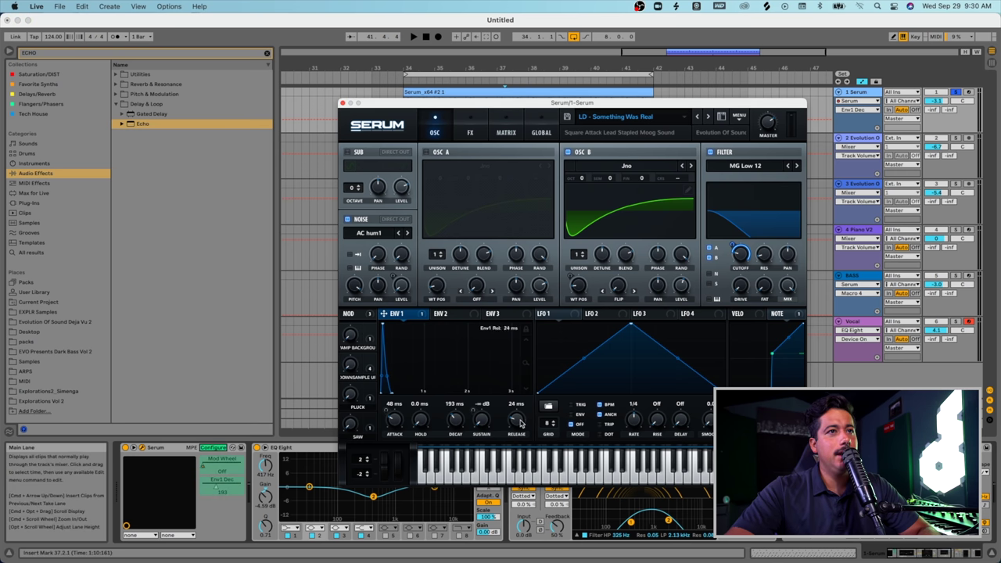
click(212, 447)
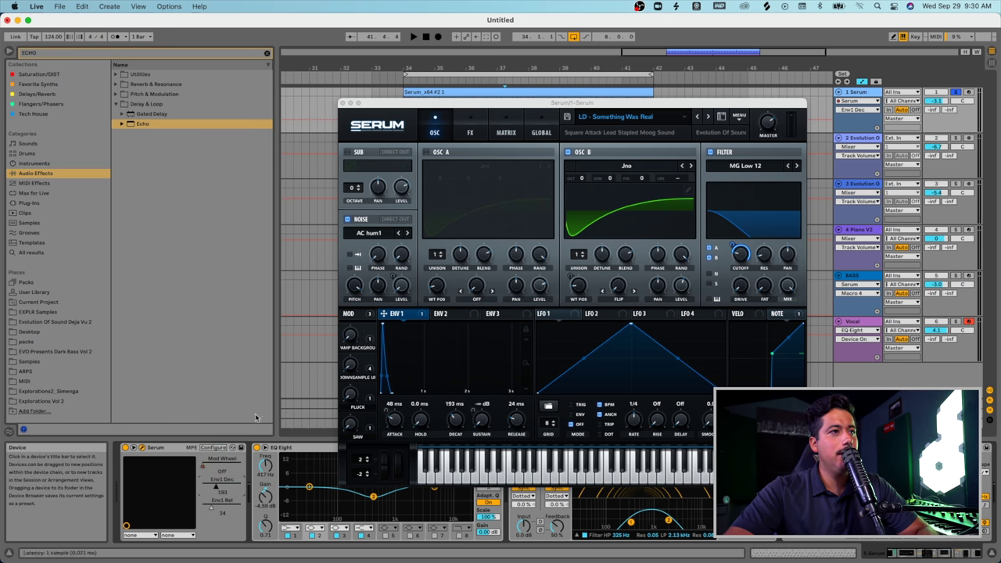
click(342, 103)
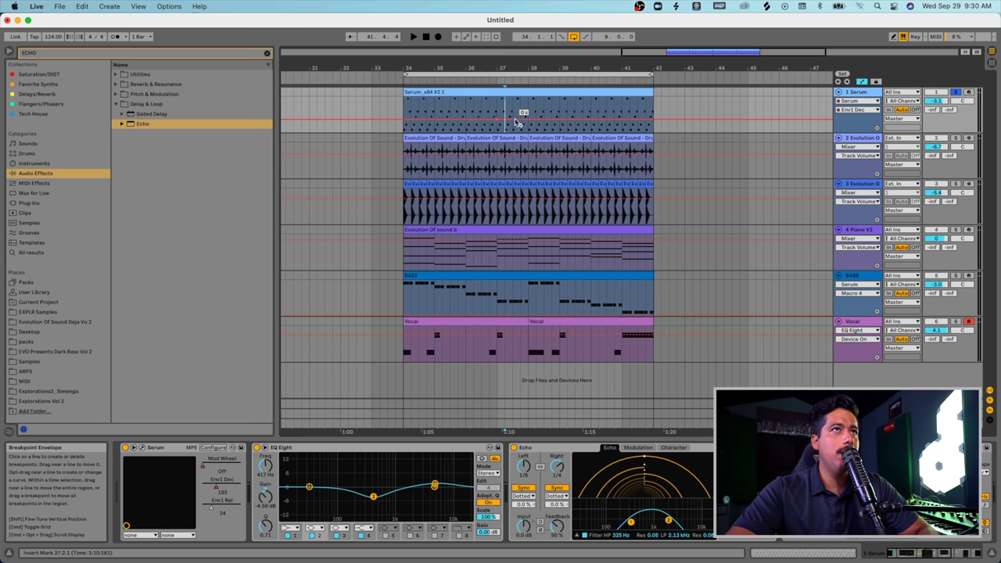
Ramp the Env1 Dec and Env1 Rel automation upward from bar 37 to 38
drag(522, 116, 531, 112)
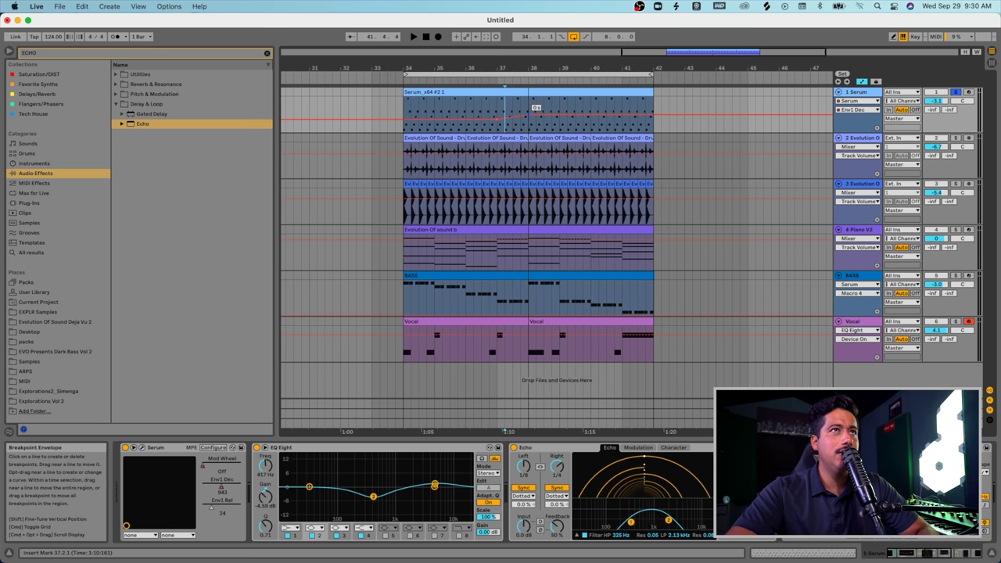
click(216, 508)
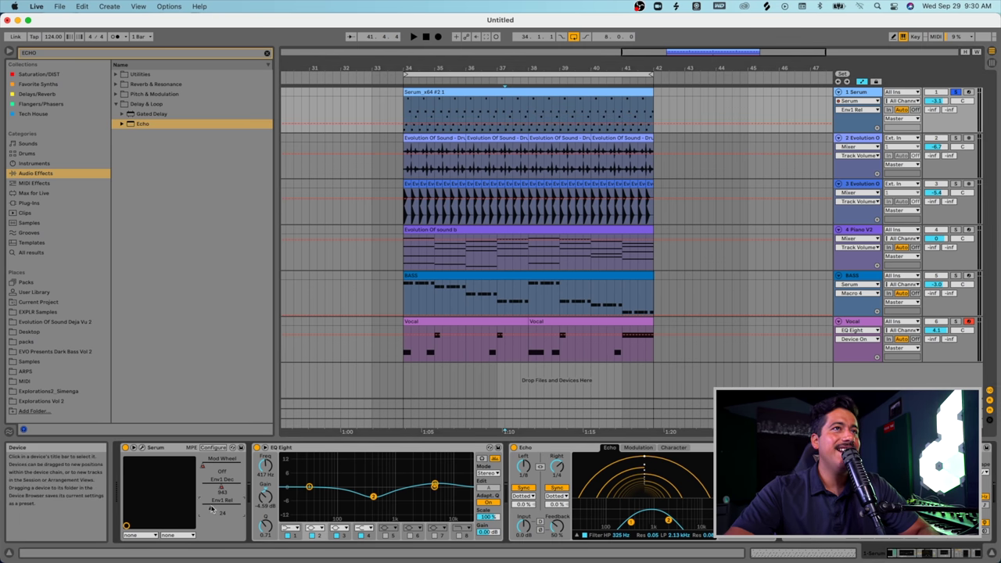
click(505, 124)
drag(527, 123, 530, 111)
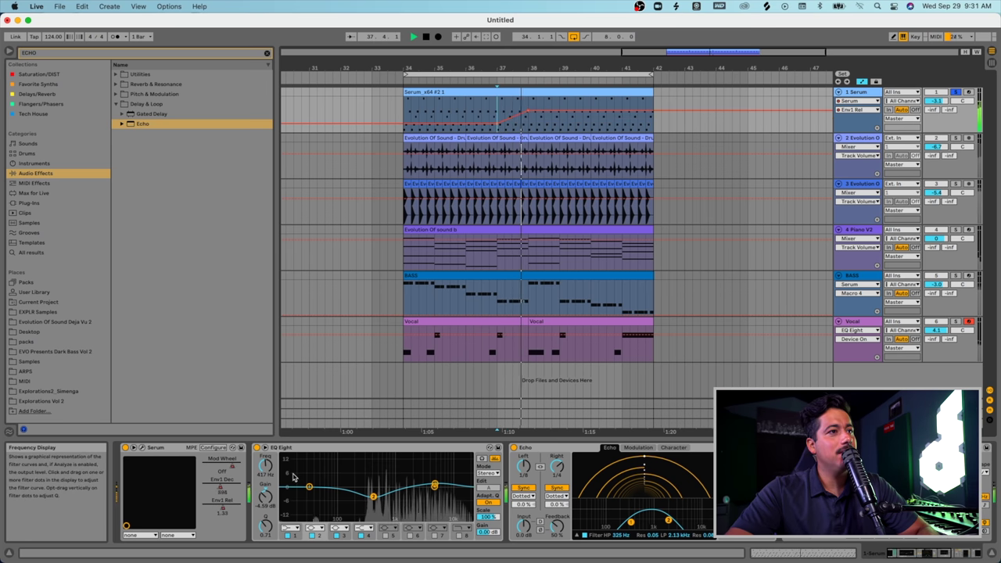
key(space)
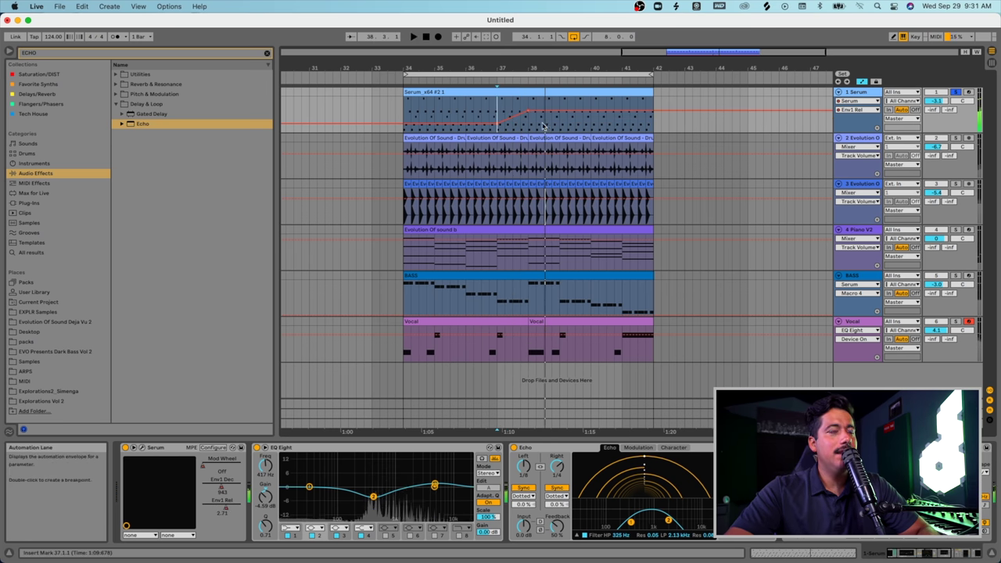
Refine the Env1 Rel ramp's end levels and re-enable the Serum track's automation
drag(526, 115, 529, 110)
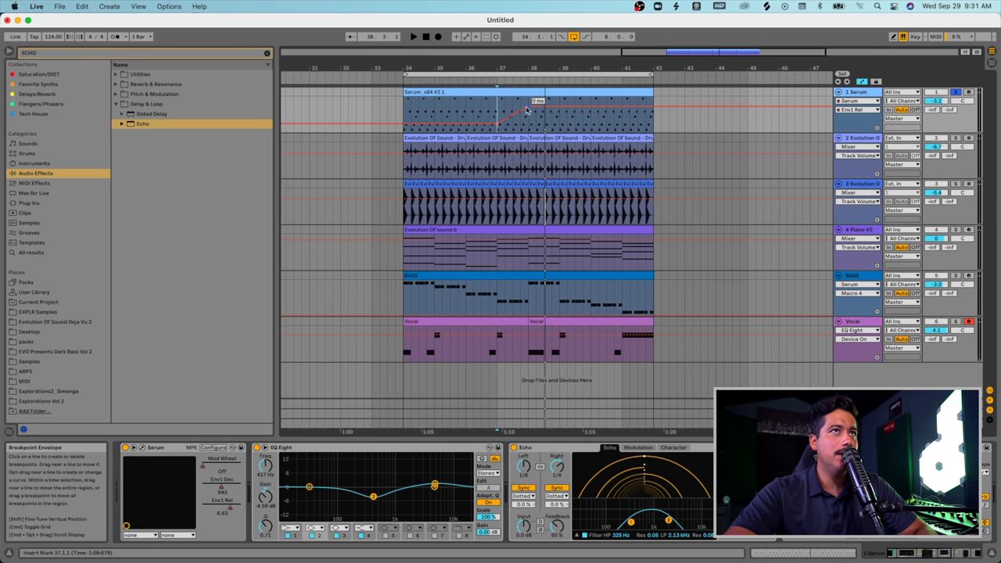
drag(528, 110, 528, 124)
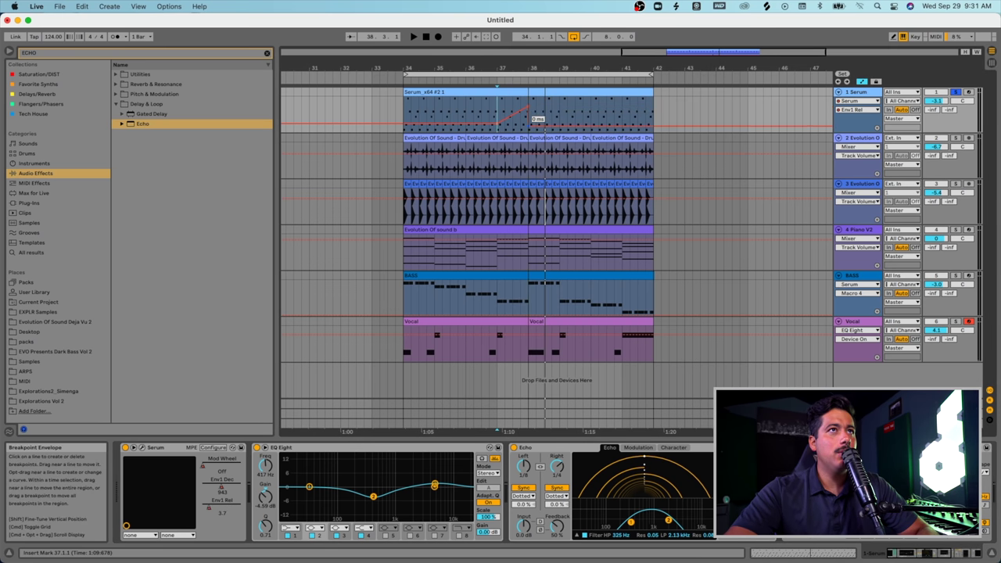
click(223, 491)
drag(219, 518, 219, 500)
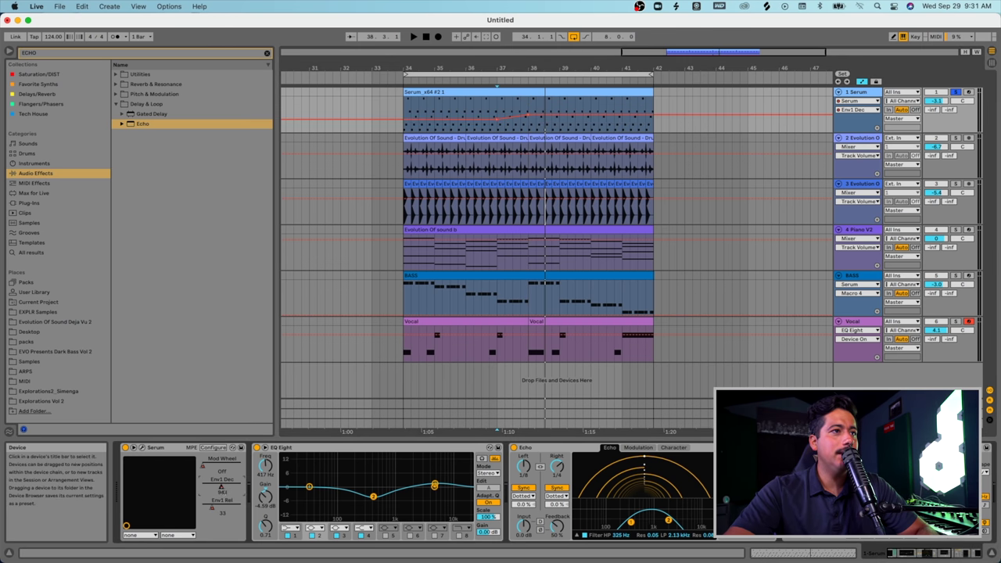
click(475, 36)
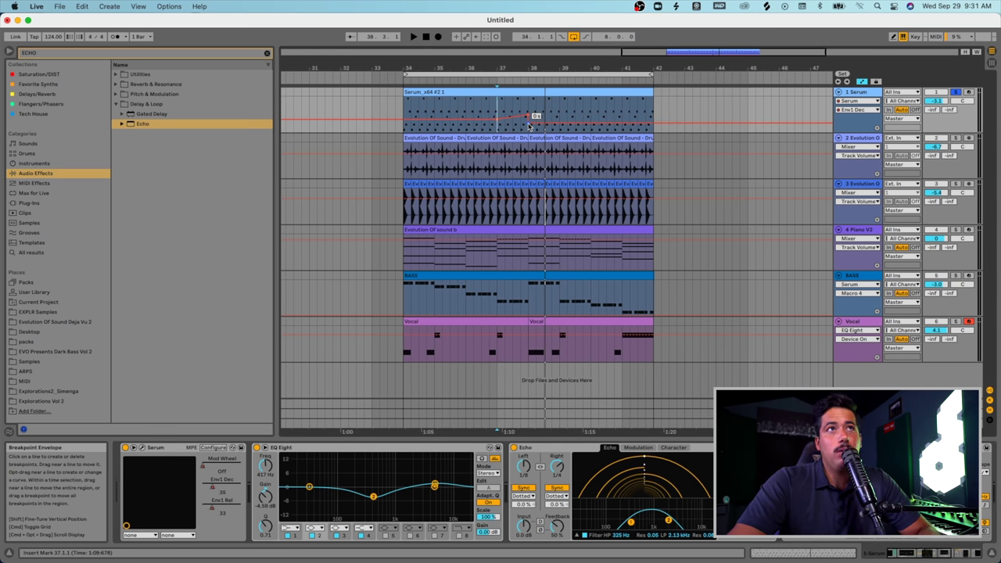
Delete bar 37 to 38 from track 3's kick clip
click(494, 202)
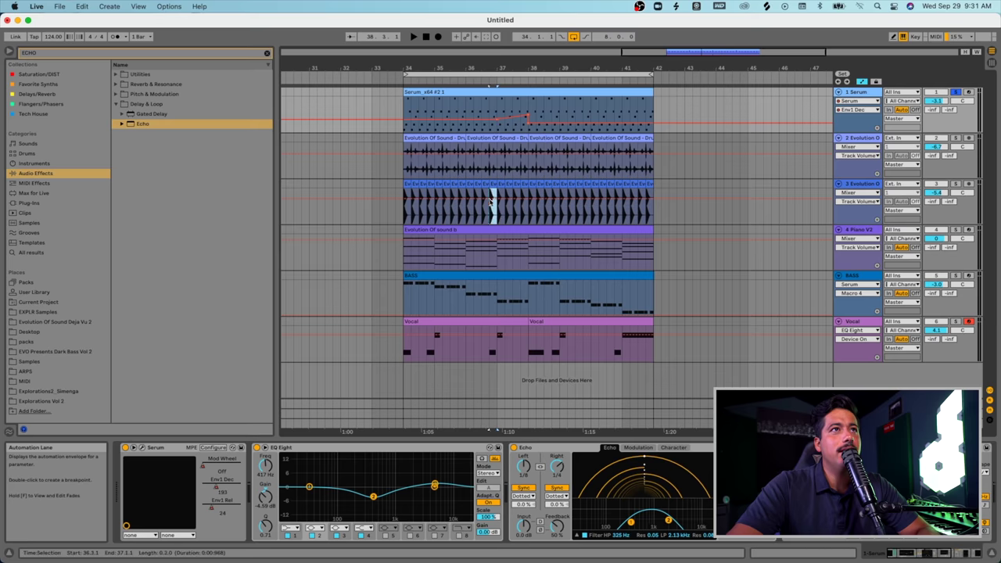
click(486, 205)
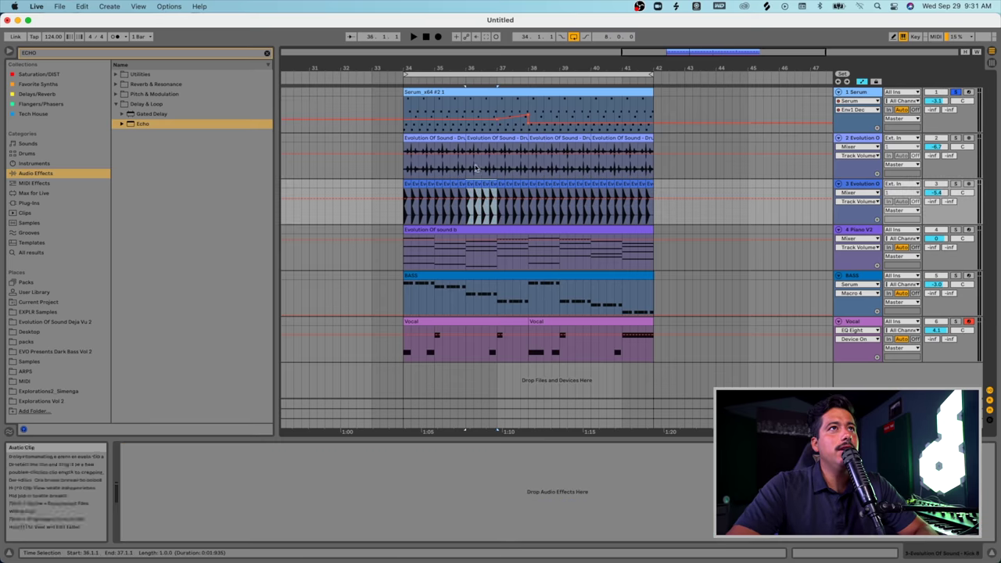
drag(497, 205, 526, 185)
key(Delete)
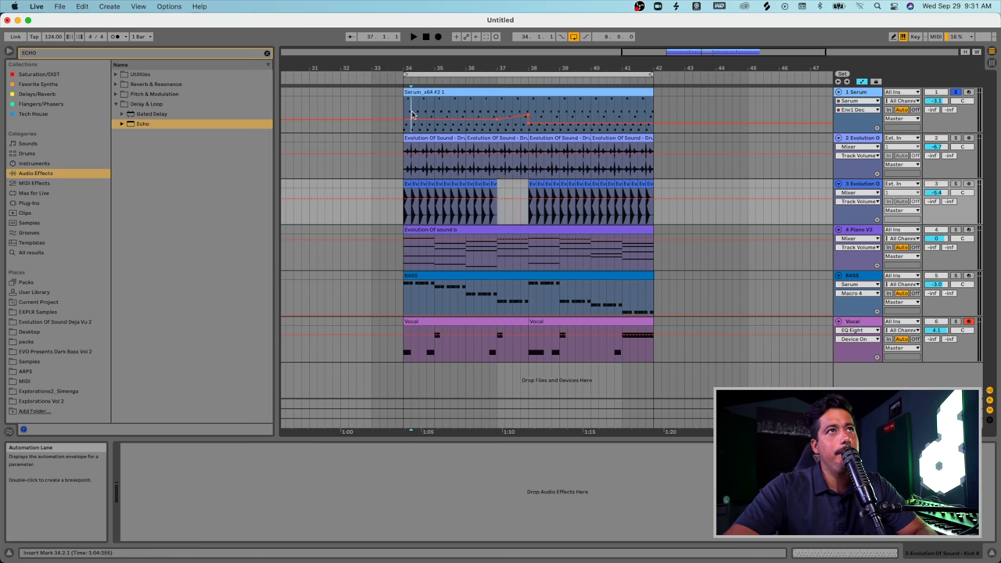
Play back from bar 34, unsolo Serum, and select bar 37–38 in track 4's clip
click(412, 106)
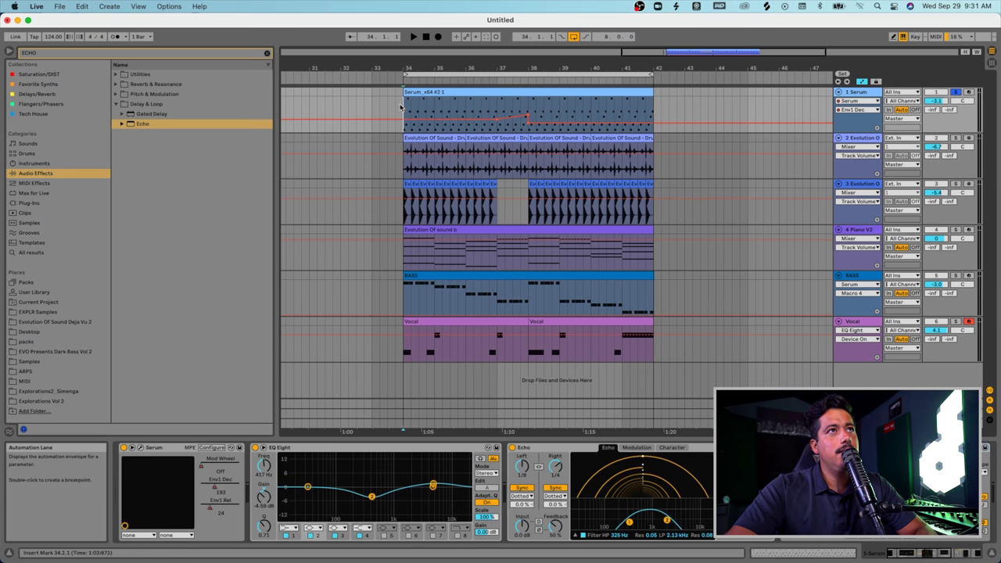
key(space)
click(955, 92)
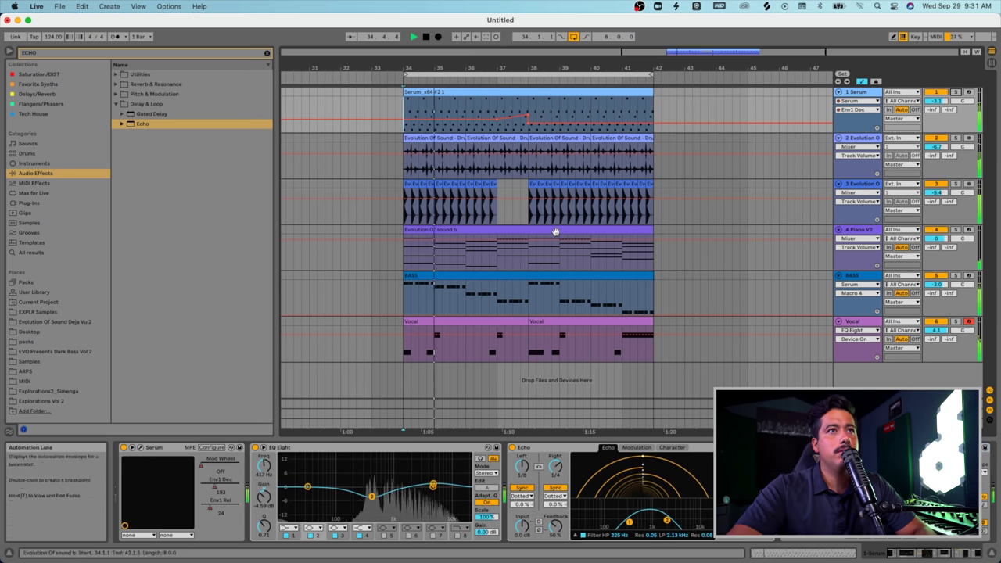
click(521, 230)
drag(521, 231, 499, 229)
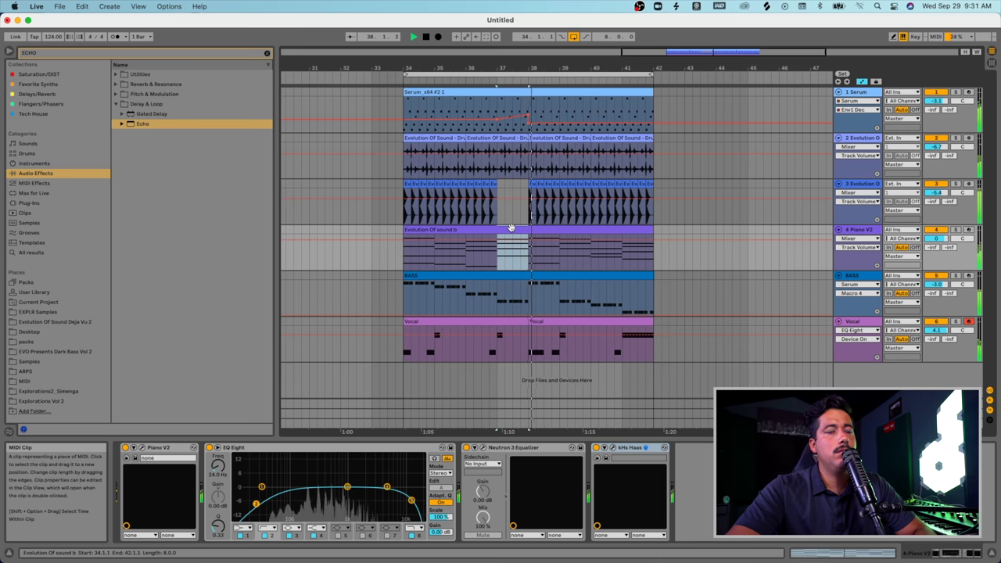
Draw Echo Dry Wet automation on the Serum track ramping up from bar 37 to 38
click(875, 92)
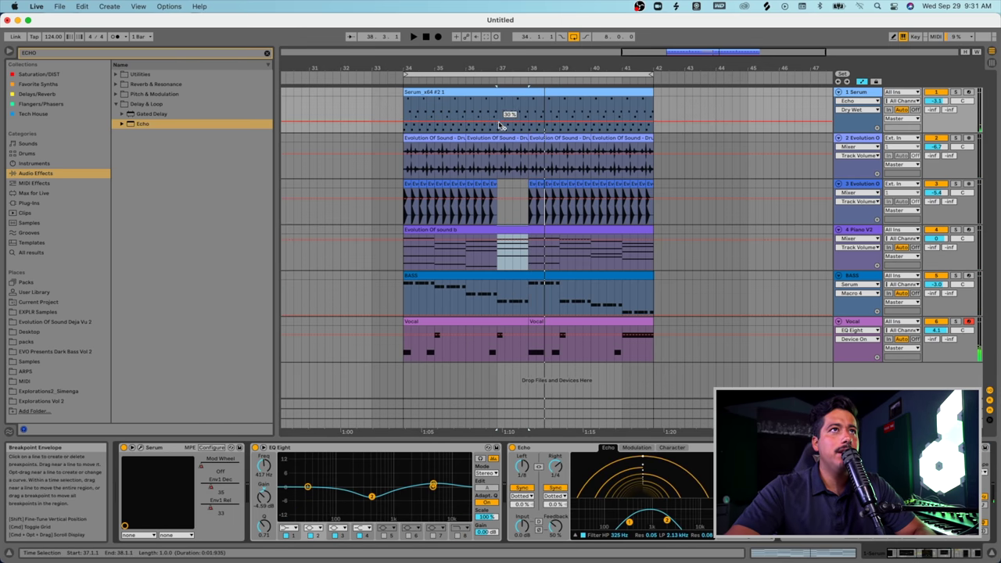
drag(528, 120, 528, 115)
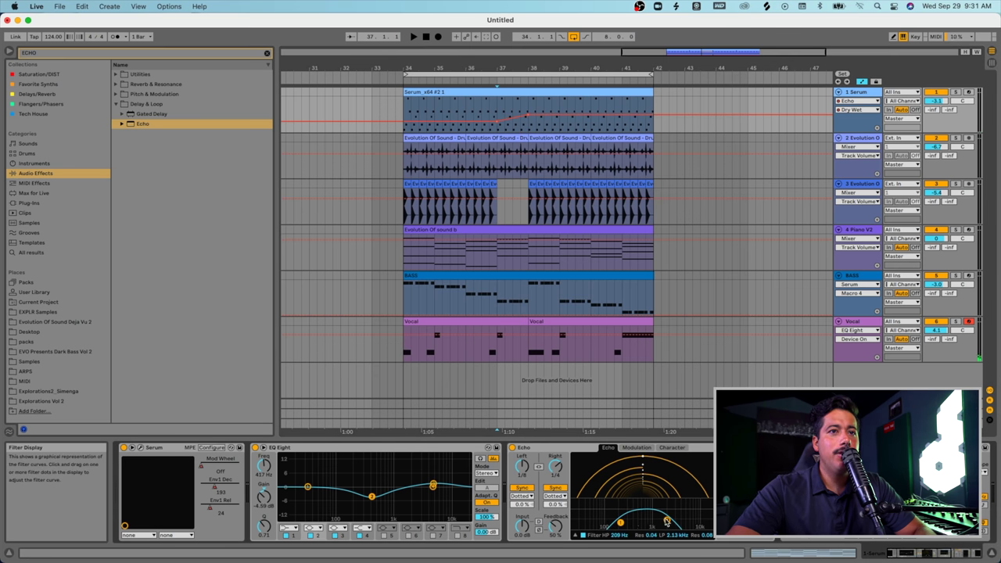
click(556, 467)
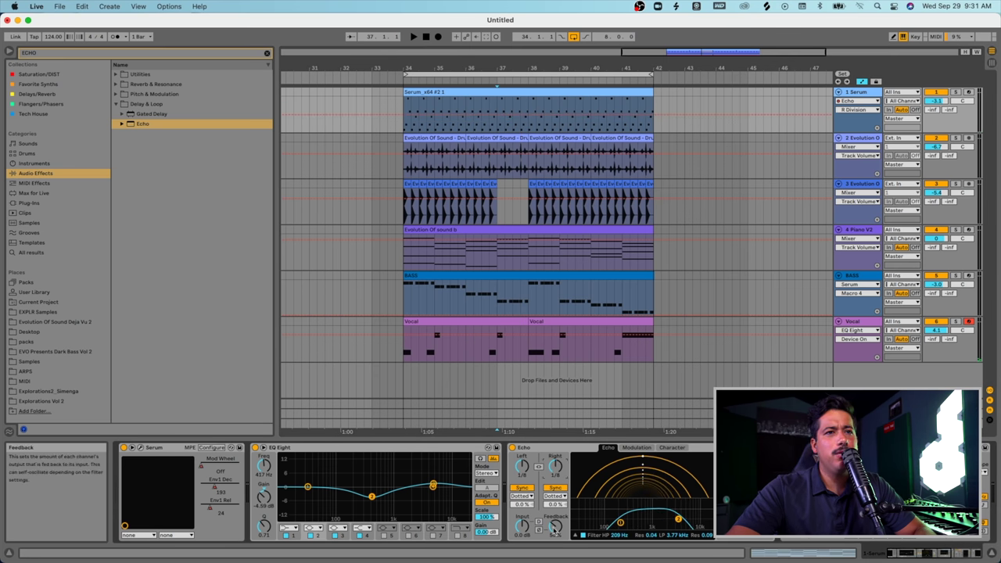
click(731, 469)
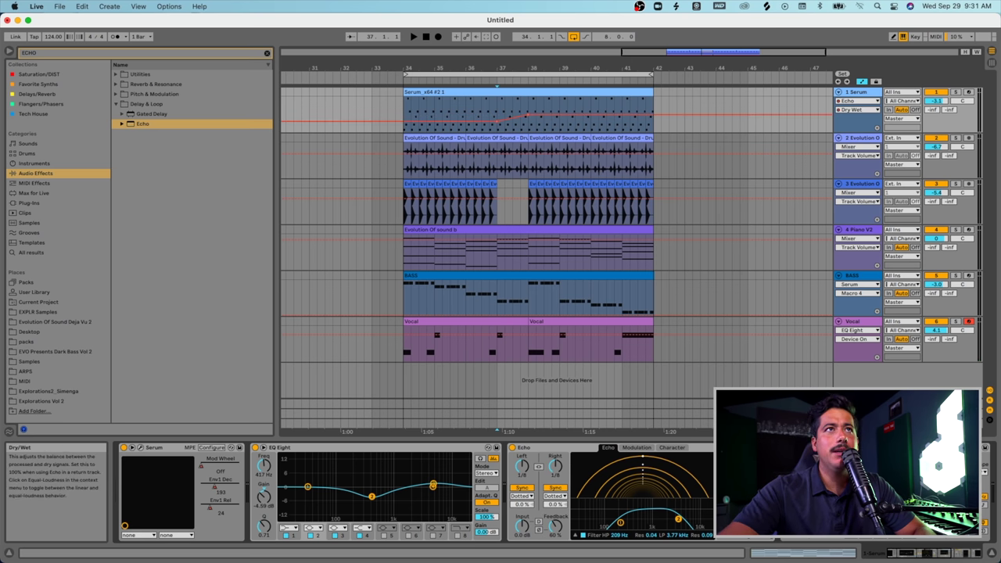
Drop Dry Wet to 32% after the ramp and raise Echo feedback to 75%, auditioning from bar 37
key(space)
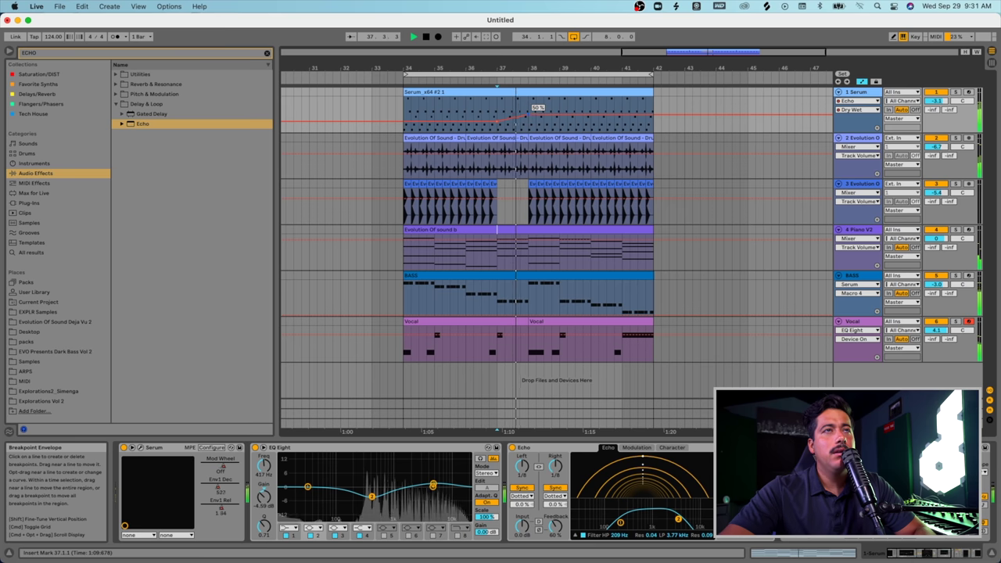
drag(527, 119, 530, 114)
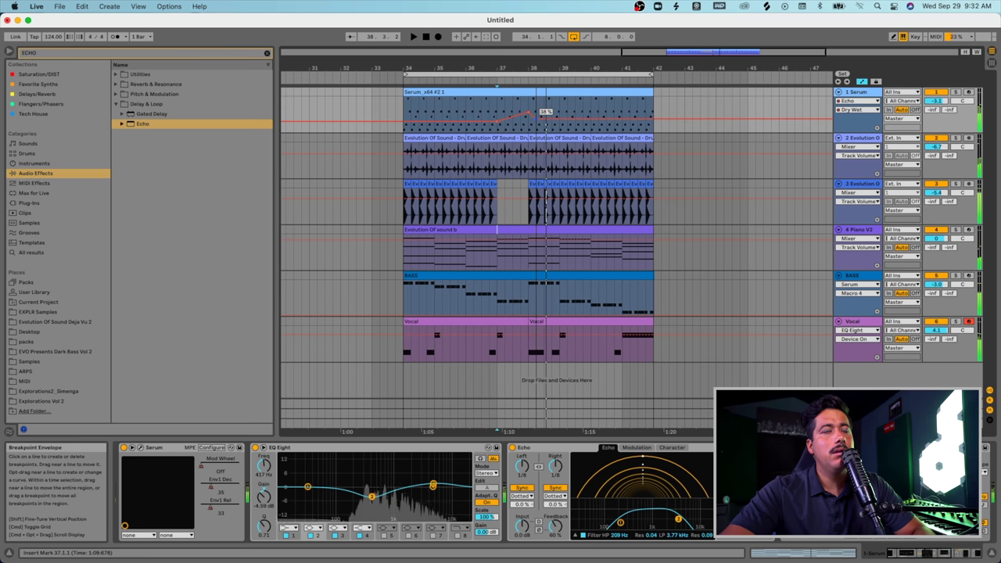
key(space)
key(space)
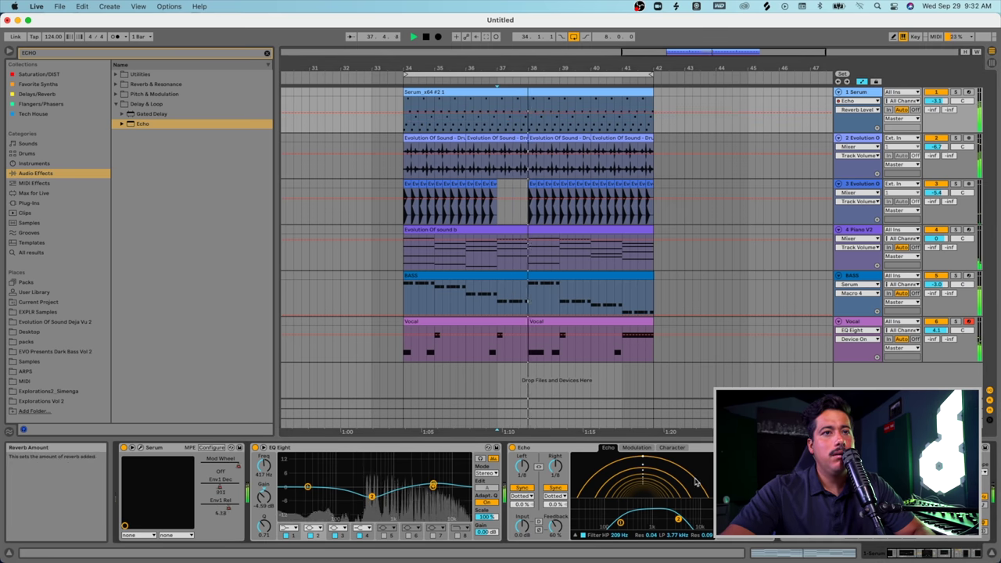
drag(555, 524, 575, 518)
key(space)
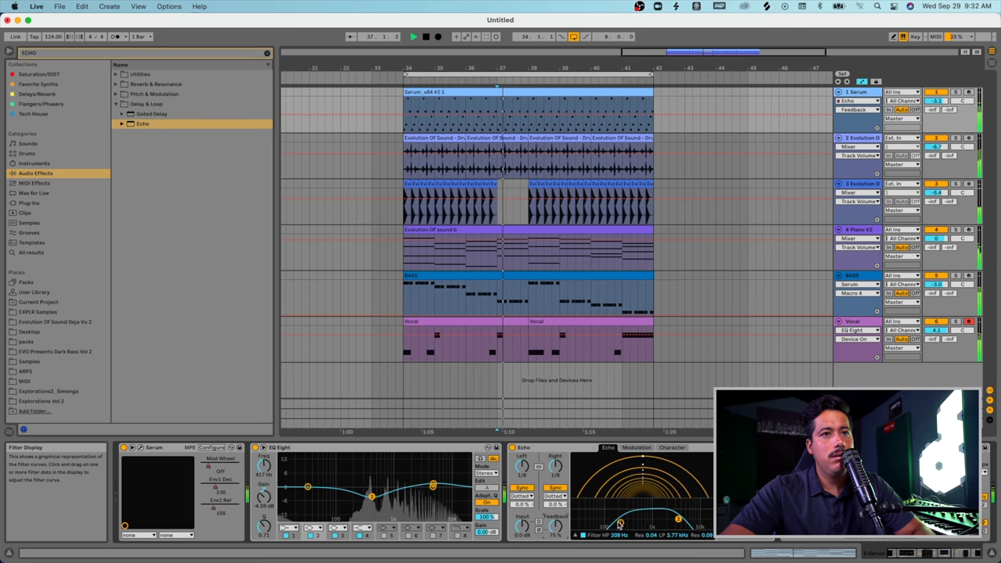